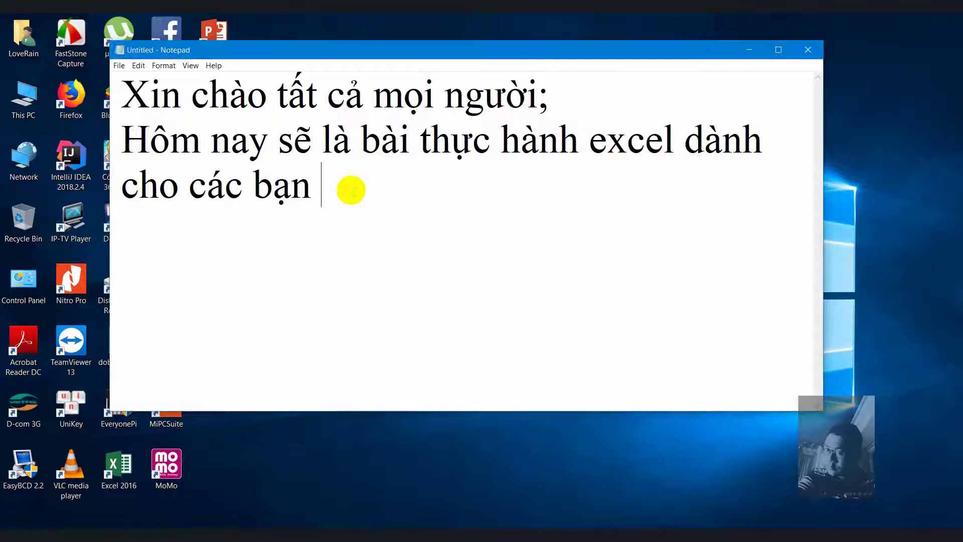
# - Finish the Notepad greeting about today's trial-test Excel practice, ending with 'thử nghiệm nhé!'
pyautogui.write('thư')
pyautogui.press('BackSpace')
pyautogui.press('BackSpace')
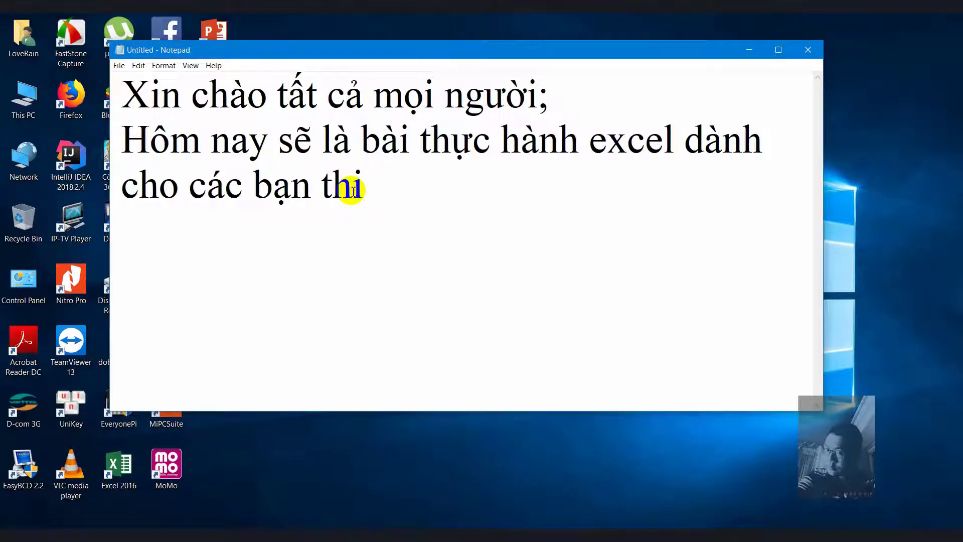
pyautogui.write('đâu vào')
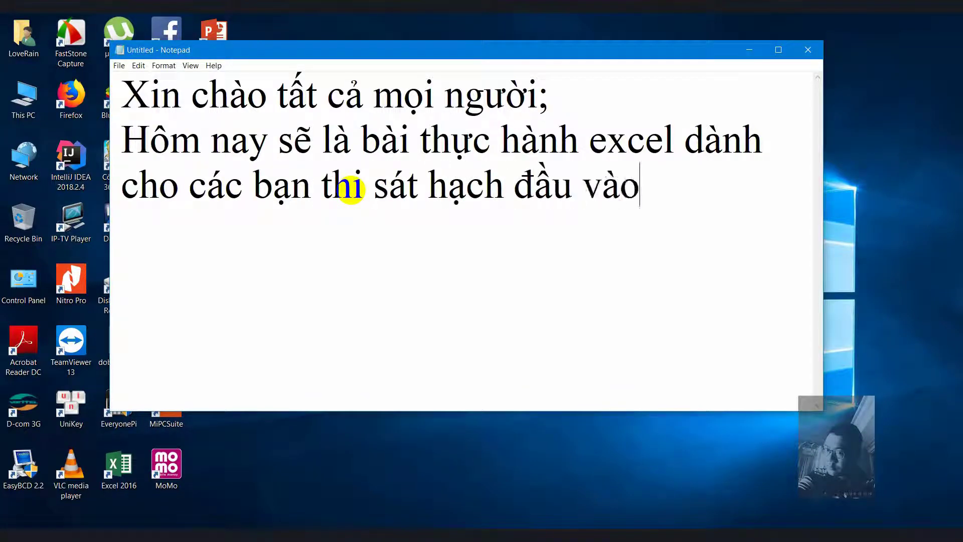
pyautogui.write(' chúng ta cùng ')
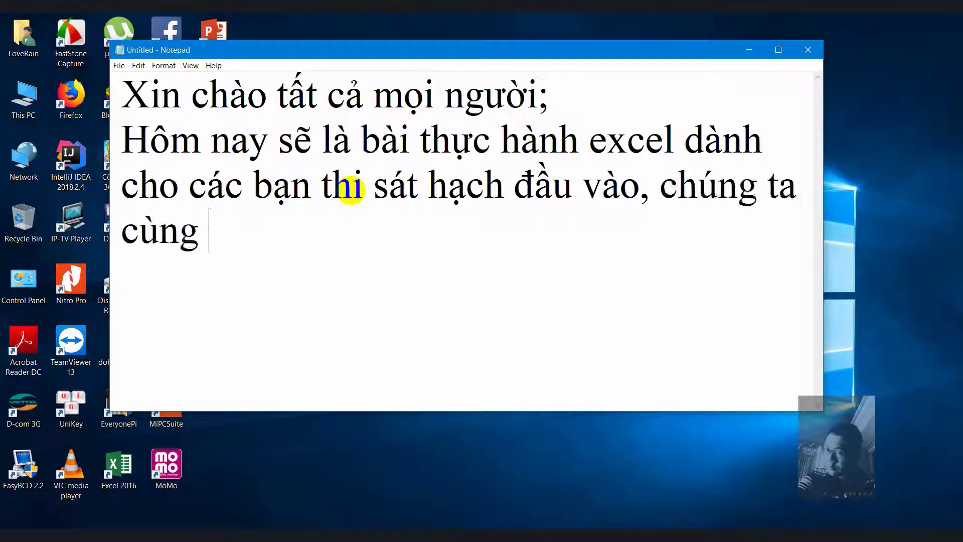
pyautogui.write('test trên đề thử nghi')
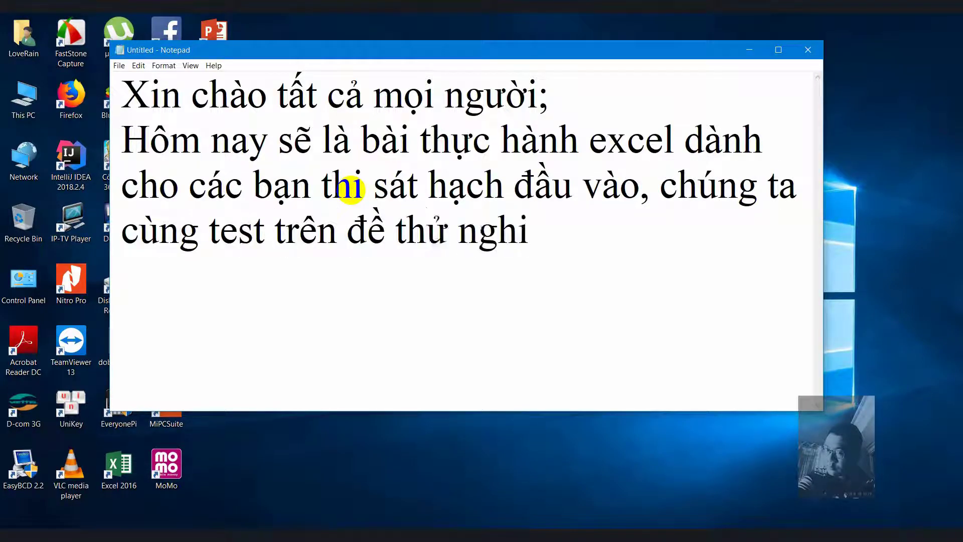
pyautogui.write('ệm nhé!')
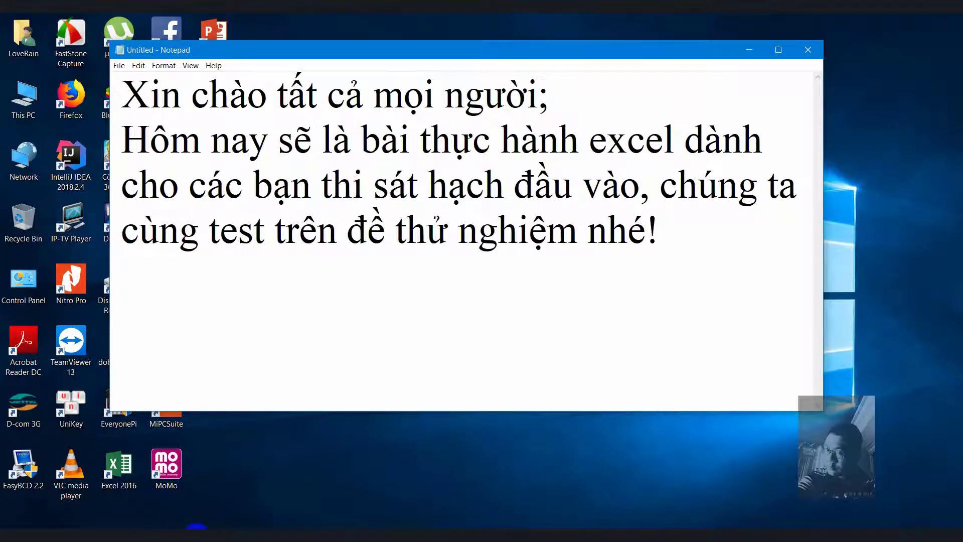
pyautogui.click(175, 527)
# - Merge H22:K22 into one centred cell and type the note 'Giải bài 1 trước nhé!'
pyautogui.click(151, 22)
pyautogui.click(95, 20)
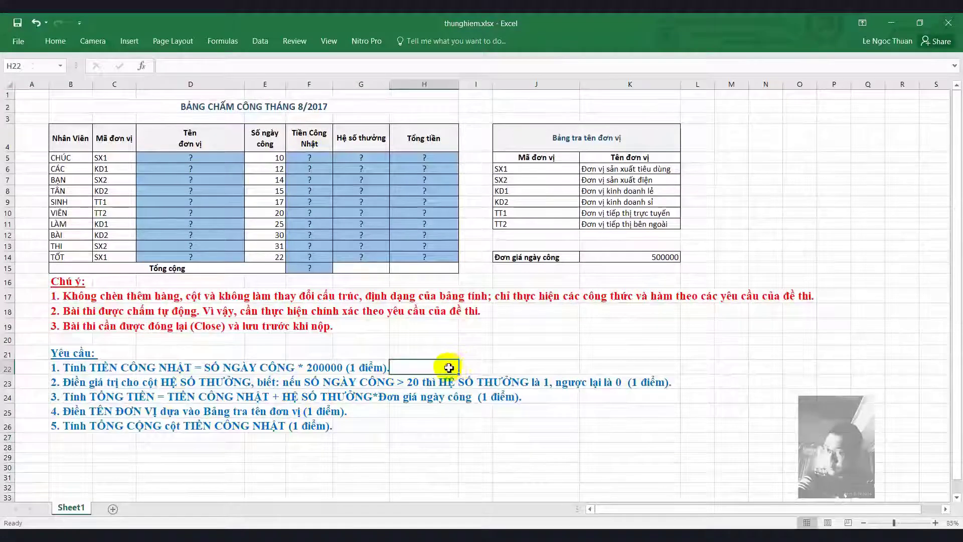
pyautogui.moveTo(426, 366); pyautogui.dragTo(597, 367)
pyautogui.click(56, 41)
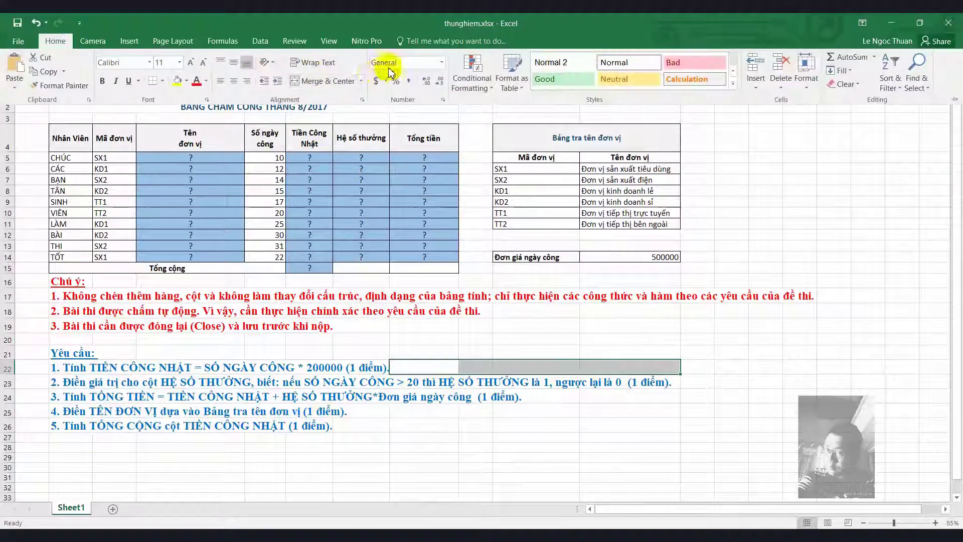
pyautogui.click(323, 81)
pyautogui.write('Giải bài 1 trước nhé!')
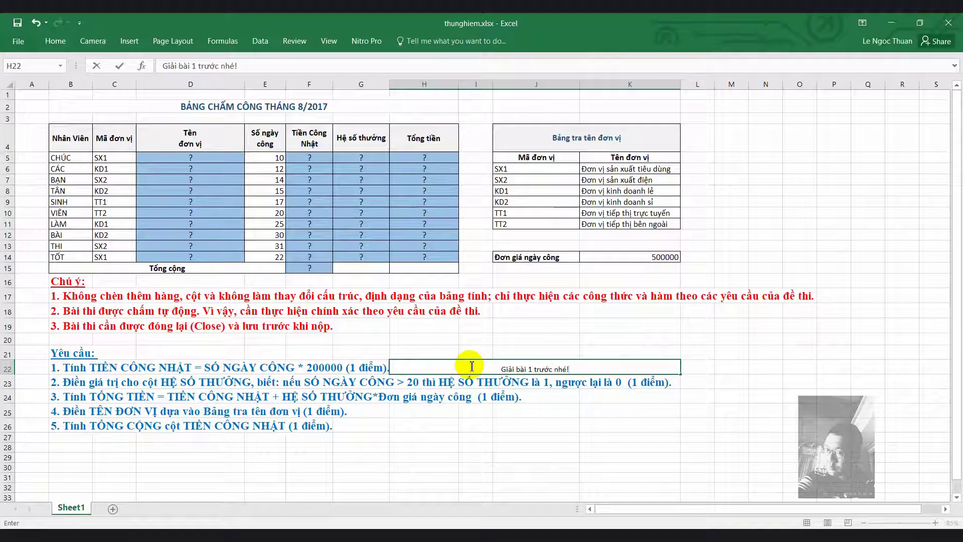
# - Enlarge the H22 note text to font size 28
pyautogui.moveTo(572, 368); pyautogui.dragTo(392, 368)
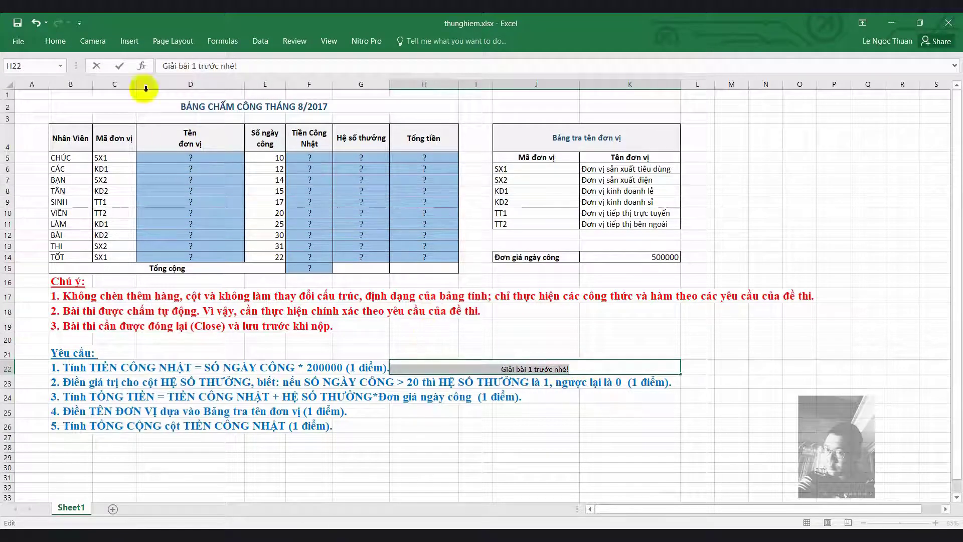
pyautogui.click(55, 41)
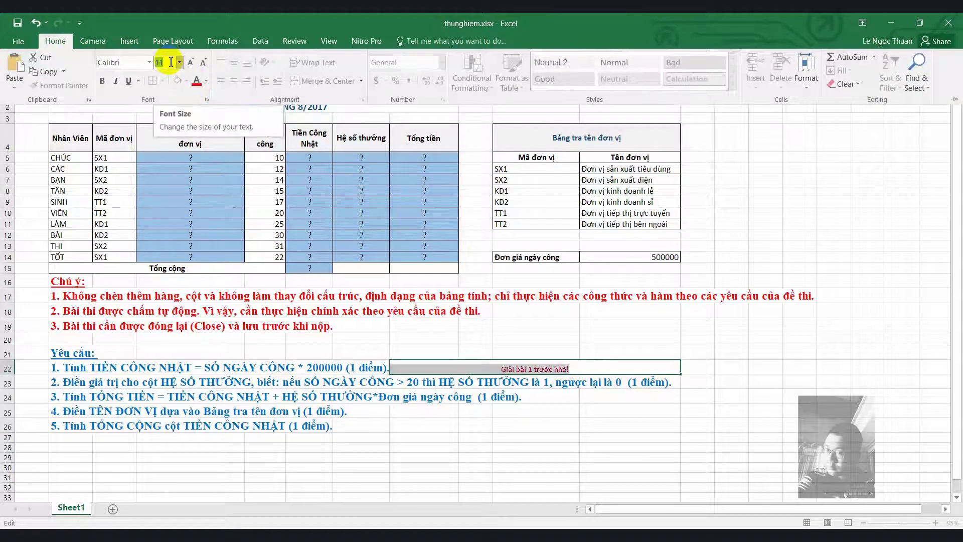
pyautogui.write('28')
pyautogui.press('Return')
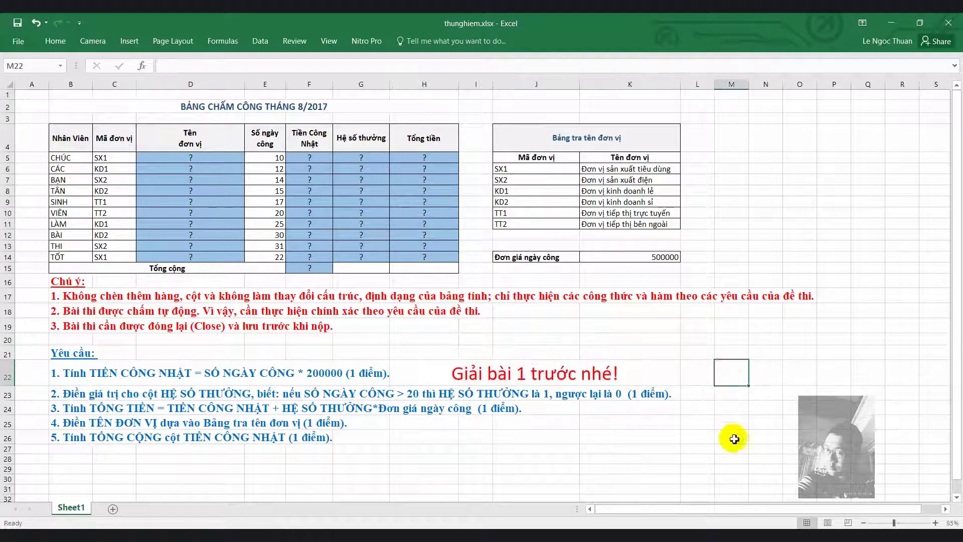
pyautogui.click(630, 449)
# - Enter =E5*200000 in F5 and fill it down through F14
pyautogui.click(75, 371)
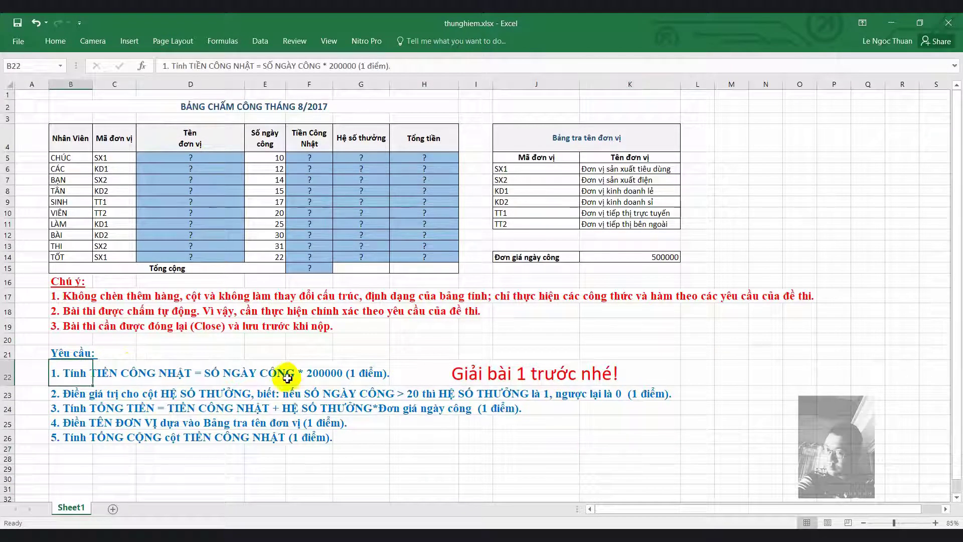
pyautogui.click(308, 158)
pyautogui.click(207, 60)
pyautogui.write('=')
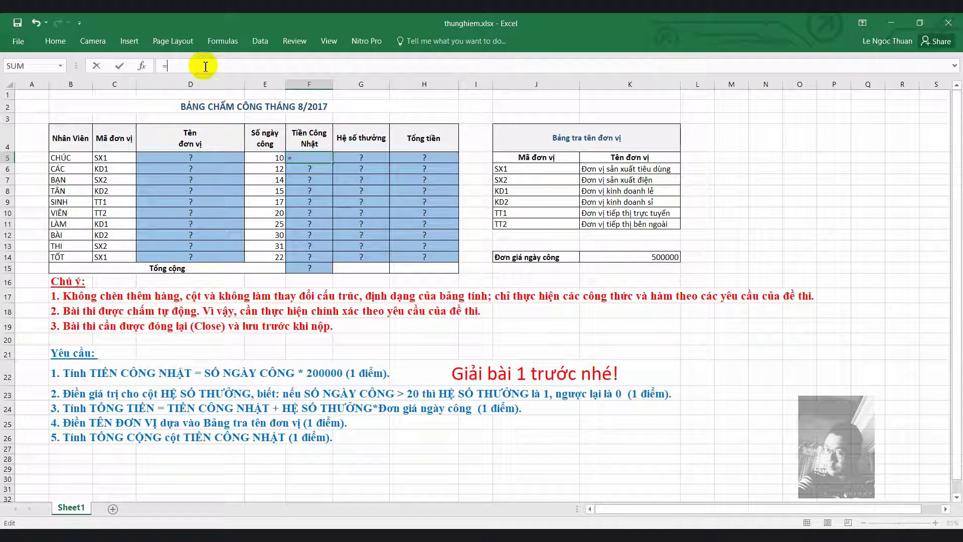
pyautogui.click(280, 152)
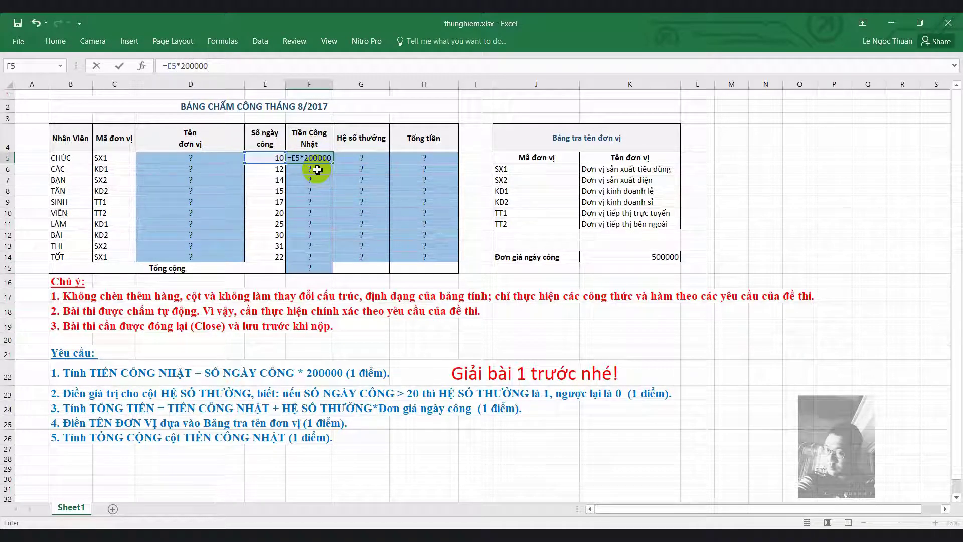
pyautogui.hotkey('ctrl', 'Return')
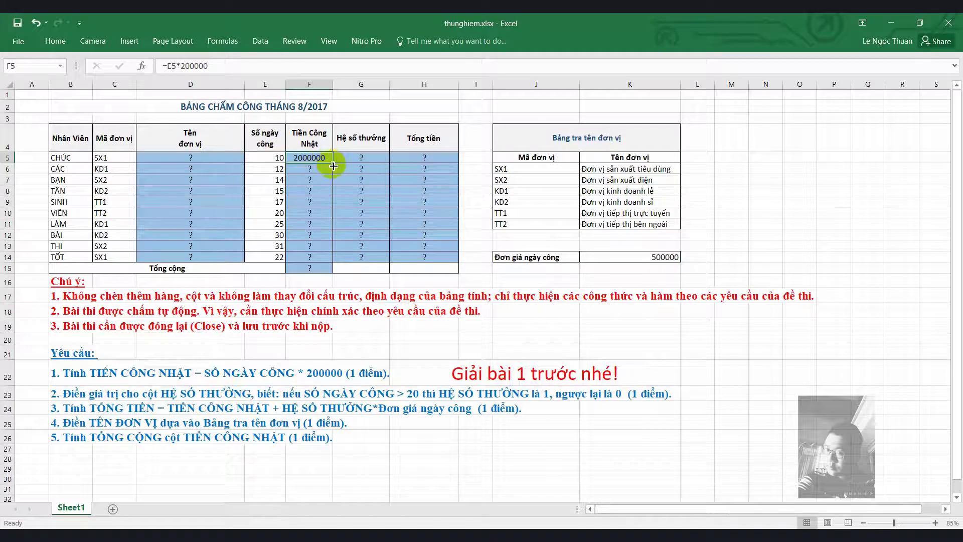
pyautogui.moveTo(333, 165)
pyautogui.mouseDown()
pyautogui.moveTo(335, 273)
pyautogui.moveTo(333, 261)
pyautogui.mouseUp()
# - Total the daily pay in F15 with =SUM(F5:F14), giving 39200000
pyautogui.click(295, 267)
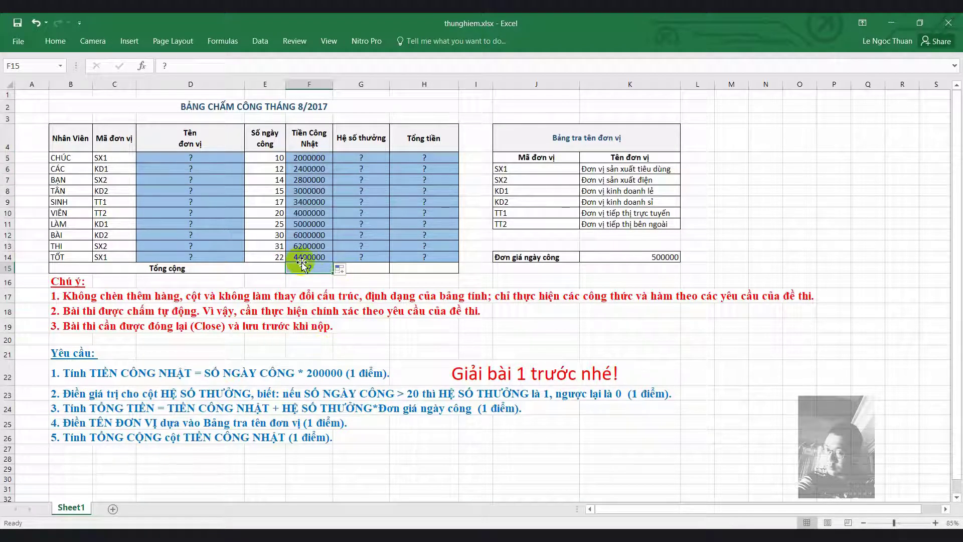
pyautogui.click(202, 73)
pyautogui.write('su')
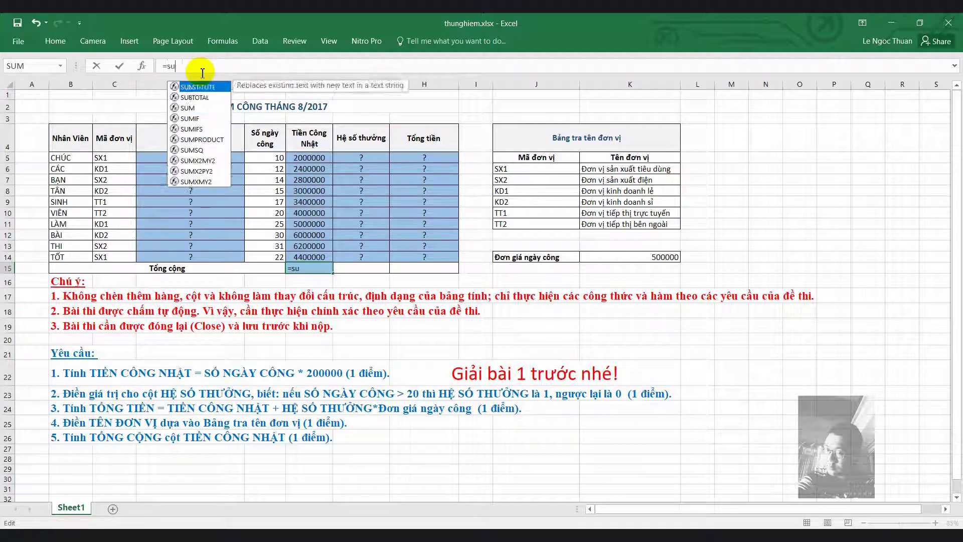
pyautogui.write('m(')
pyautogui.moveTo(309, 157)
pyautogui.mouseDown()
pyautogui.moveTo(324, 198)
pyautogui.moveTo(319, 257)
pyautogui.mouseUp()
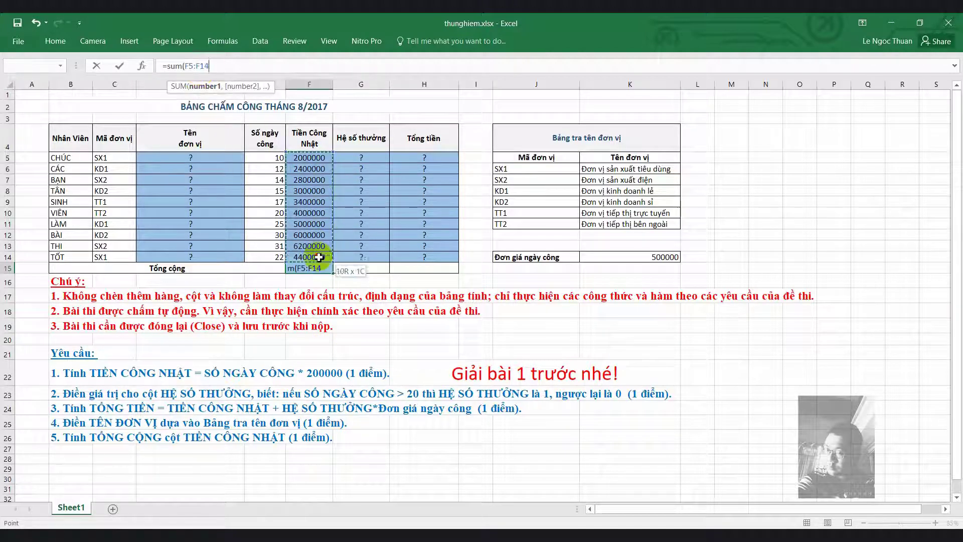
pyautogui.press('Return')
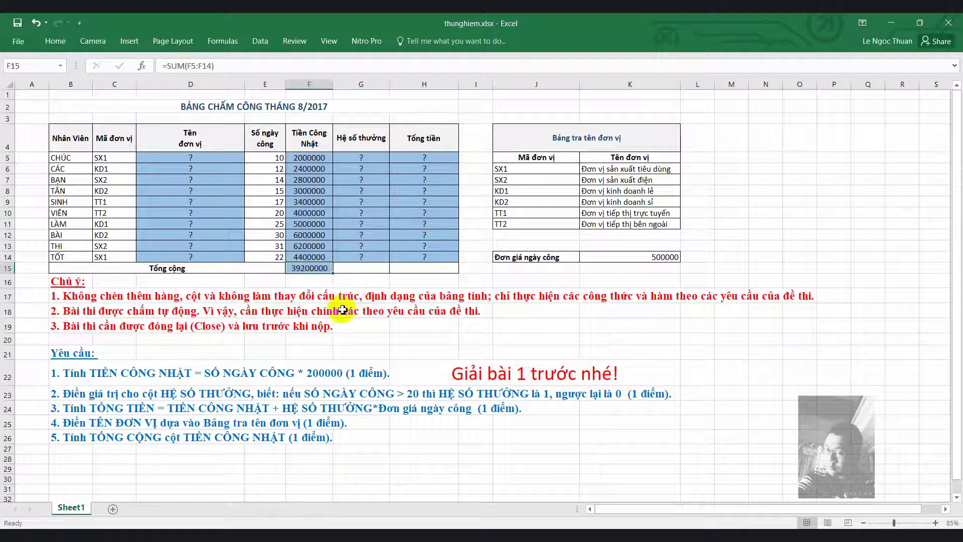
pyautogui.moveTo(692, 392); pyautogui.dragTo(807, 393)
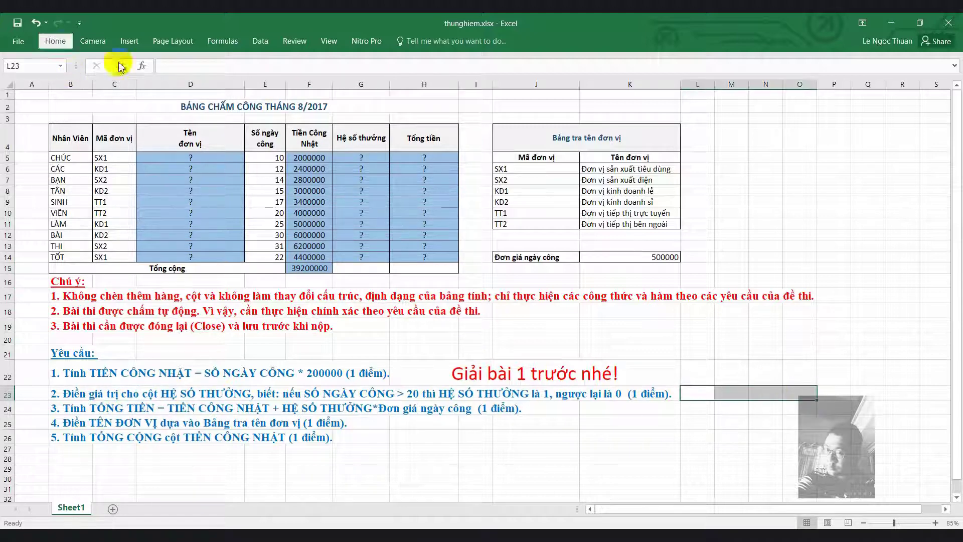
# - Merge L23:O23 and add the note 'Tiếp theo là bài 2' at font size 36
pyautogui.click(56, 41)
pyautogui.click(339, 82)
pyautogui.write('Gải')
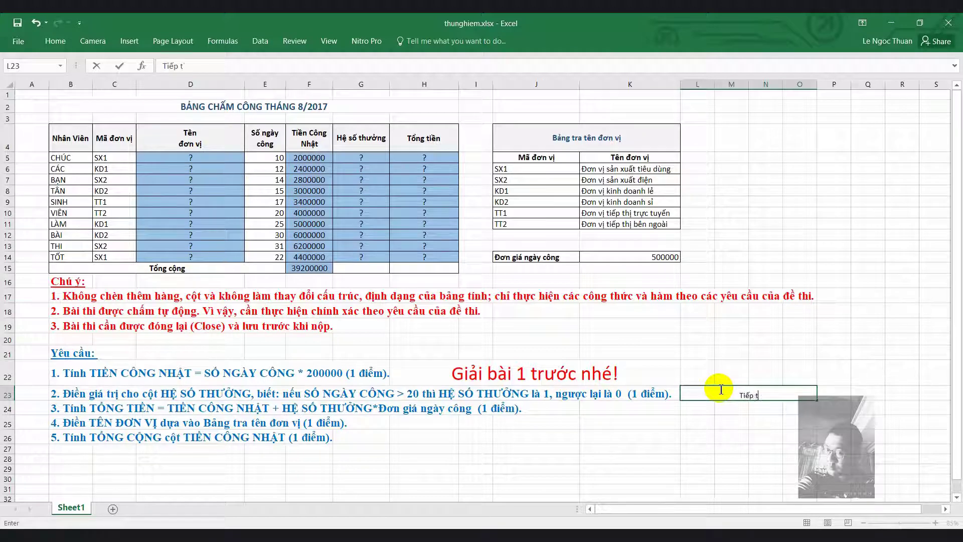
pyautogui.moveTo(721, 395); pyautogui.dragTo(779, 394)
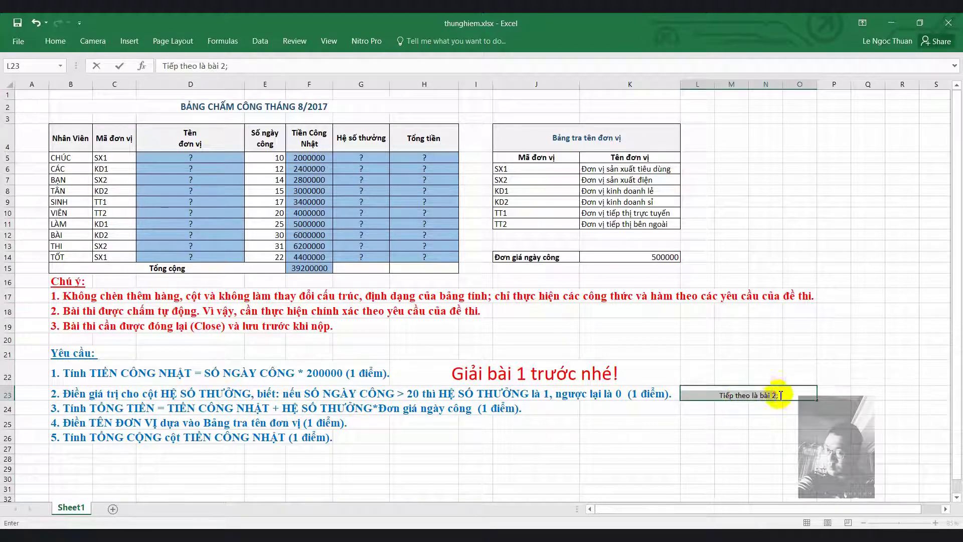
pyautogui.click(841, 361)
pyautogui.write('36')
pyautogui.press('Return')
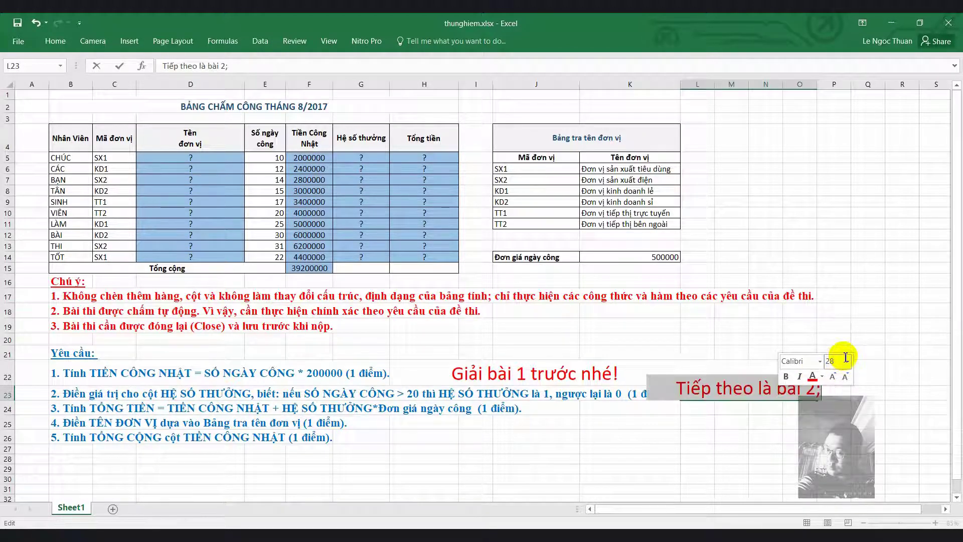
pyautogui.click(81, 401)
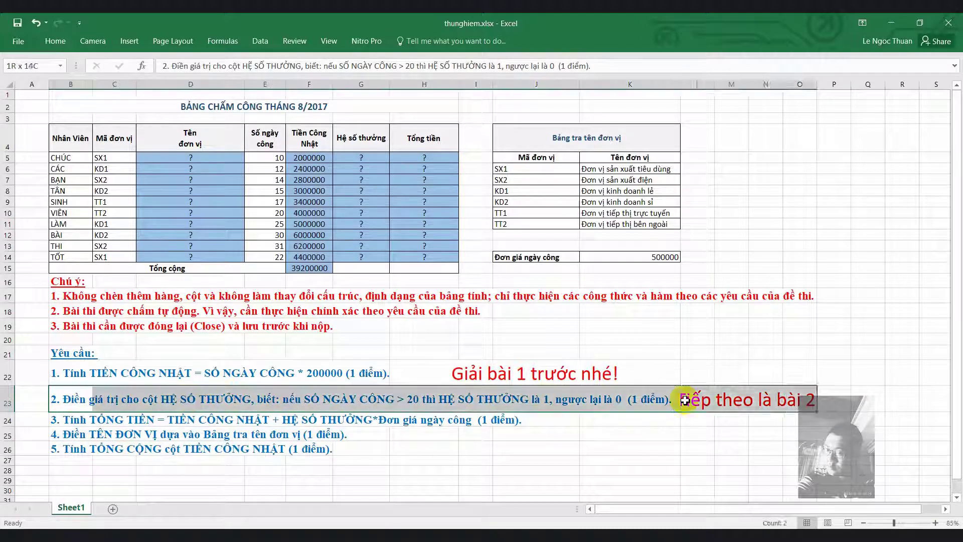
# - Review the second requirement in row 23, then bring the Notepad notes to the front
pyautogui.moveTo(82, 401); pyautogui.dragTo(667, 401)
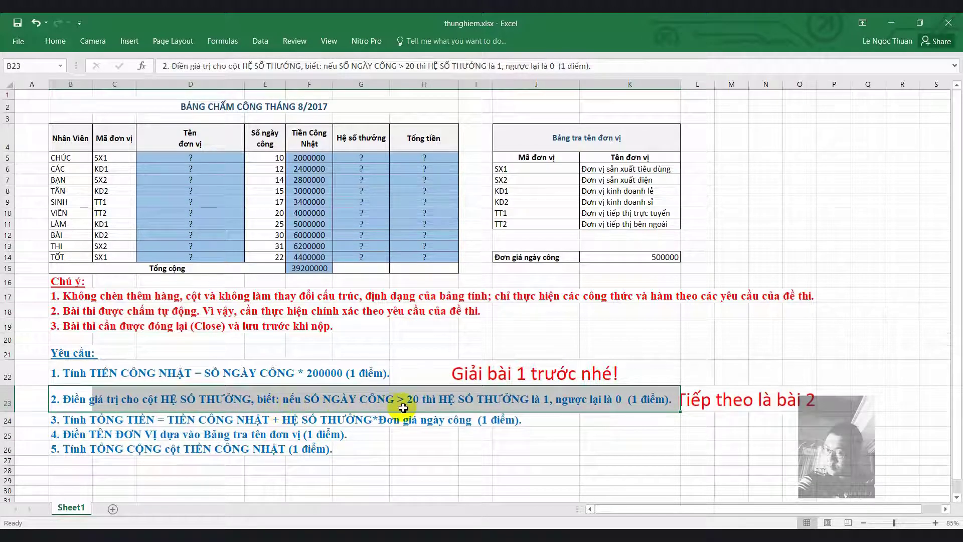
pyautogui.click(403, 407)
pyautogui.scroll(-1, 469, 408)
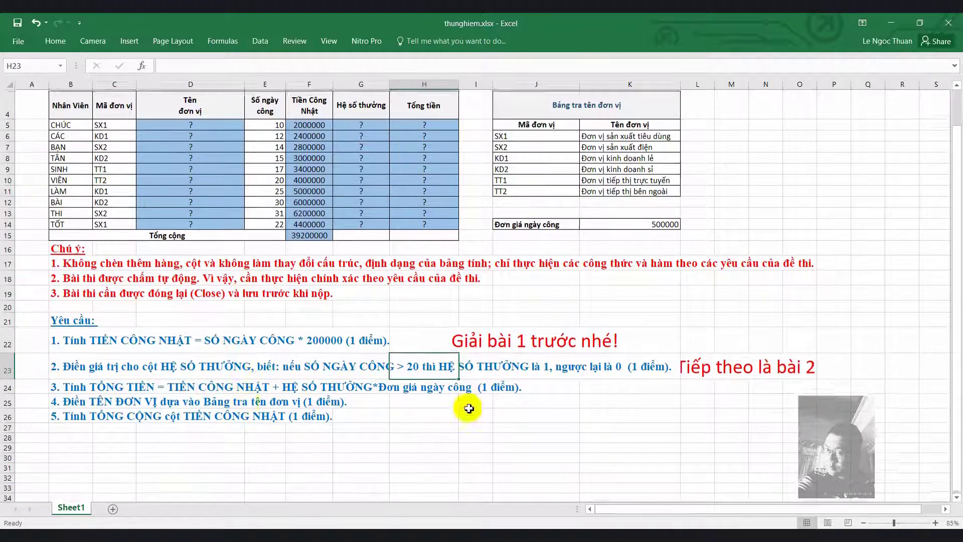
pyautogui.click(747, 367)
pyautogui.hotkey('alt', 'Tab')
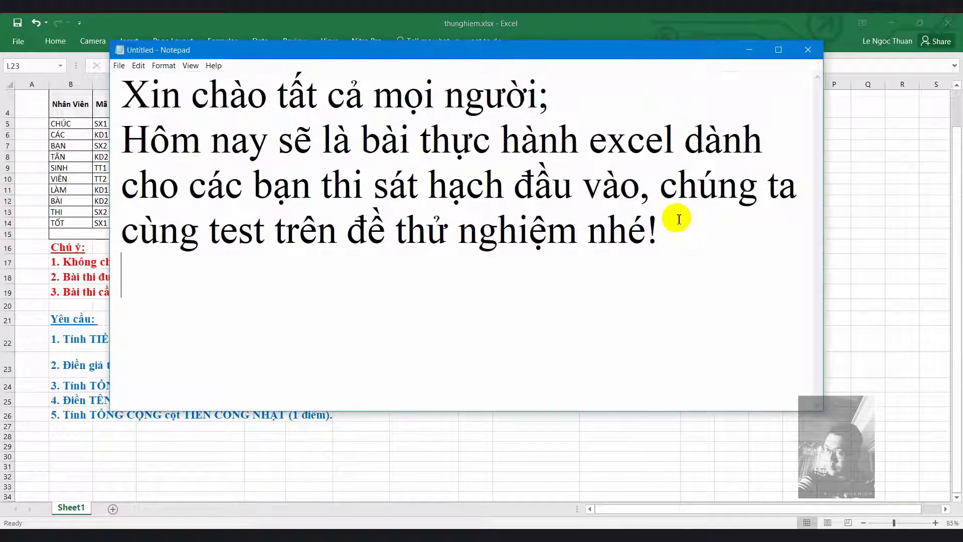
# - Start the exercise 2 note in Notepad, moving the window aside to view the sheet
pyautogui.scroll(-1, 672, 223)
pyautogui.scroll(-1, 602, 216)
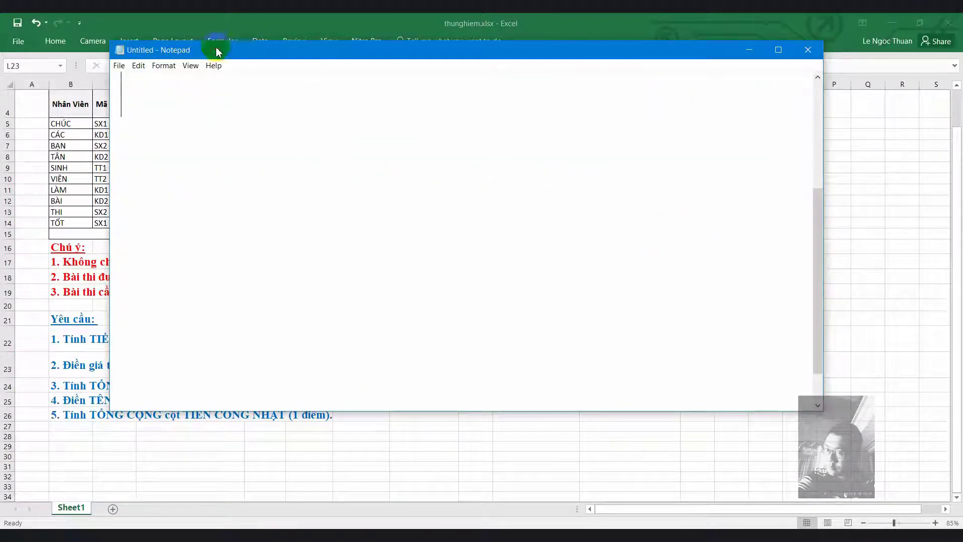
pyautogui.moveTo(219, 52); pyautogui.dragTo(444, 59)
pyautogui.write('Ở bà')
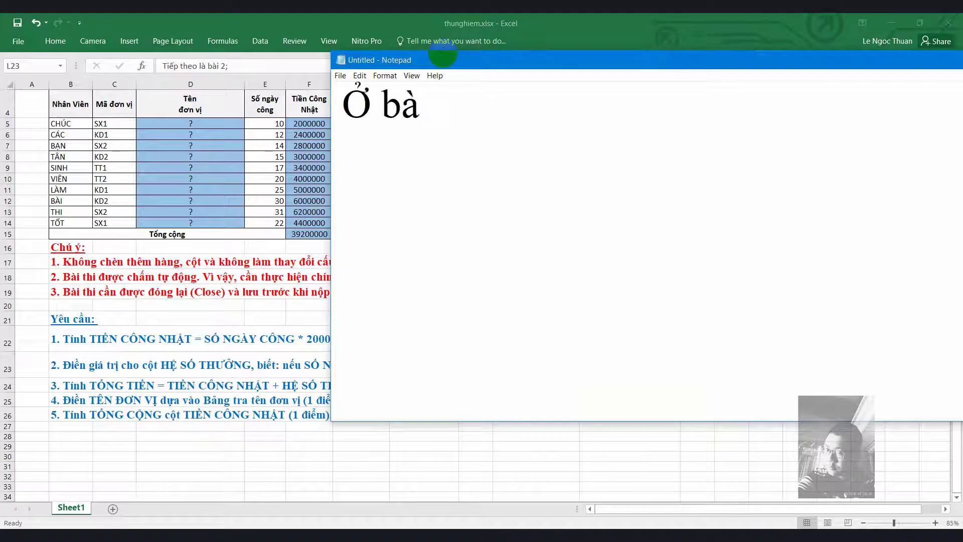
pyautogui.write('i hai chúng ta nên chú ý')
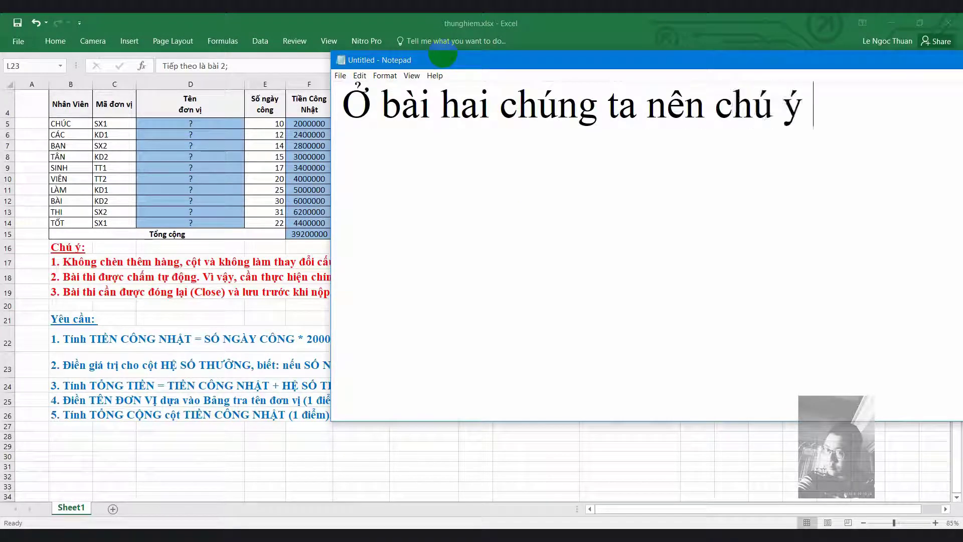
pyautogui.write('vào hai')
pyautogui.write('u')
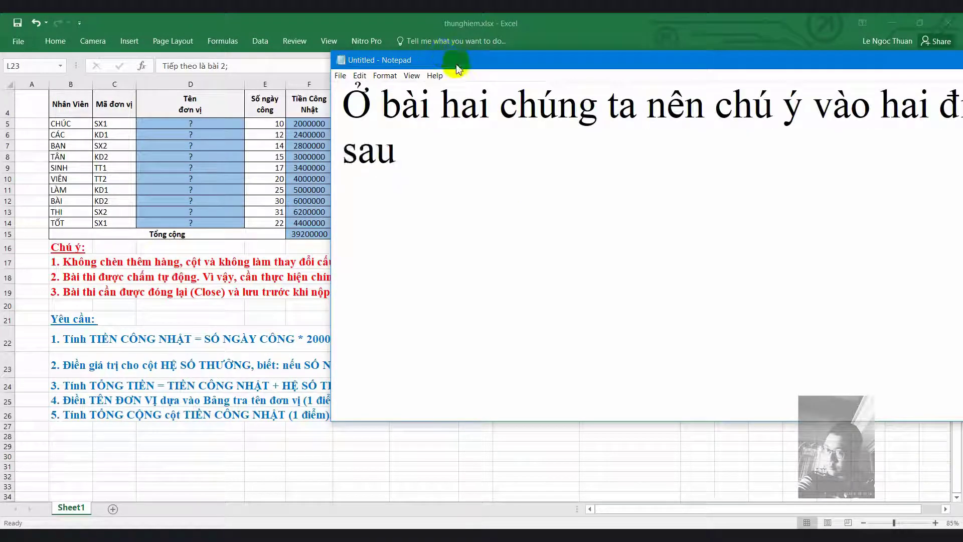
pyautogui.moveTo(443, 60); pyautogui.dragTo(246, 181)
pyautogui.scroll(-5, 496, 232)
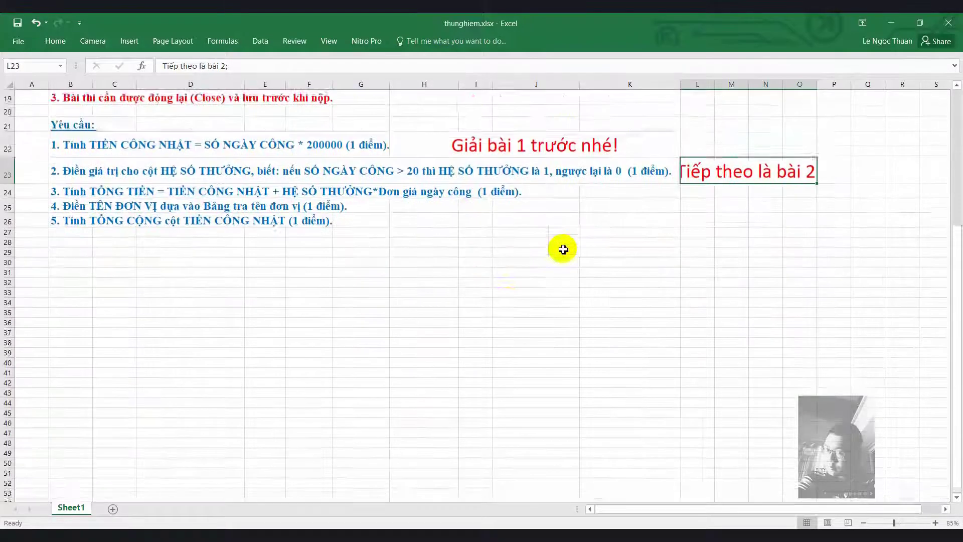
pyautogui.scroll(-1, 562, 249)
pyautogui.hotkey('alt', 'Tab')
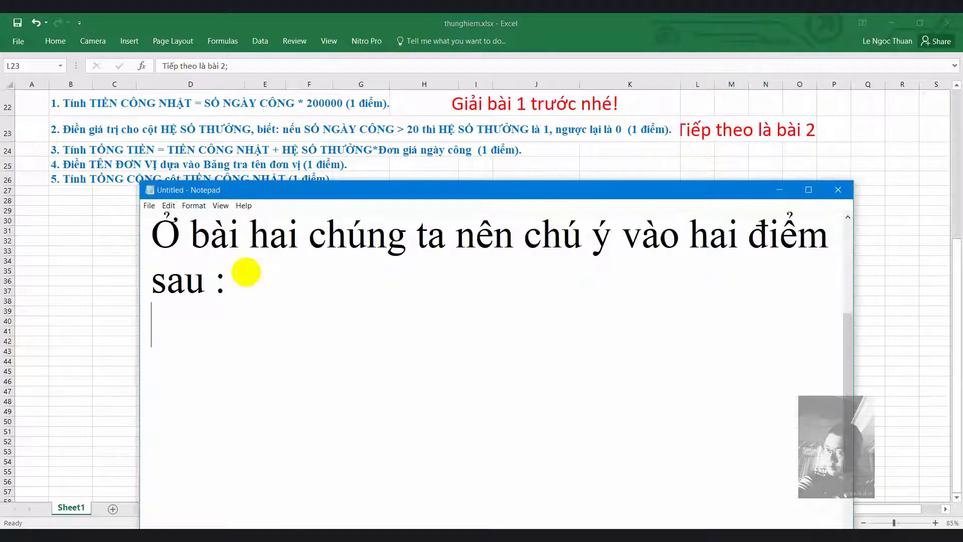
# - Explain that over 20 workdays returns 1, otherwise 0, so an =if() formula is needed
pyautogui.write('1. là s')
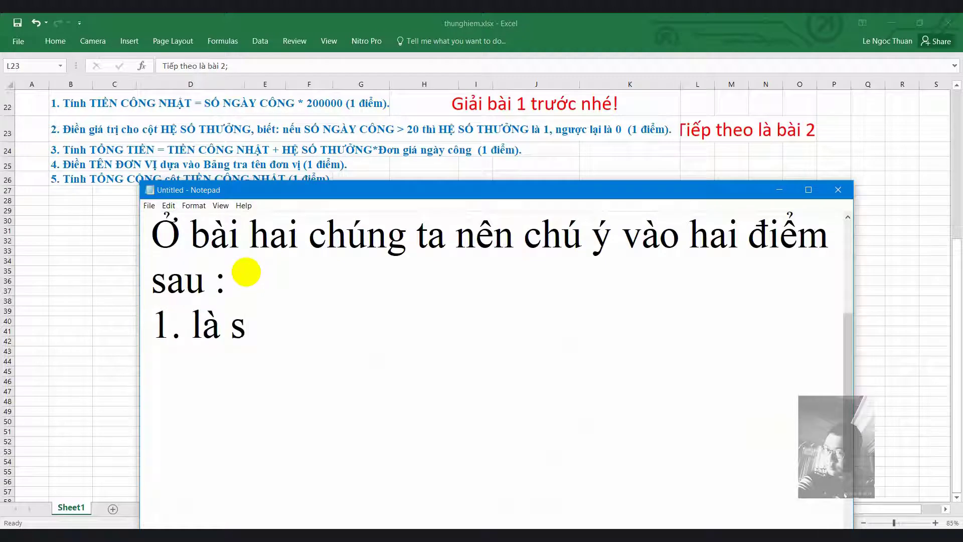
pyautogui.write('ố ngày công ')
pyautogui.write(' 20')
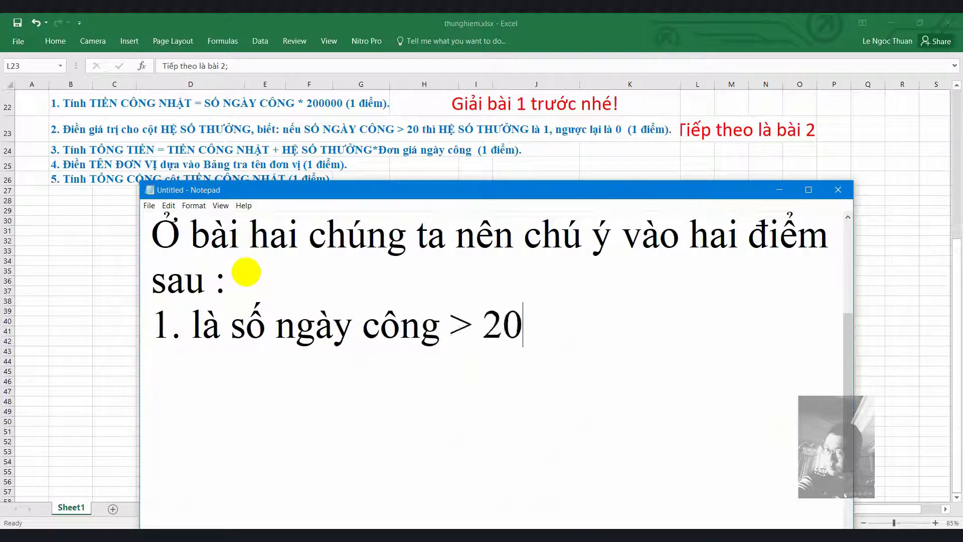
pyautogui.write(' sẽ trả về')
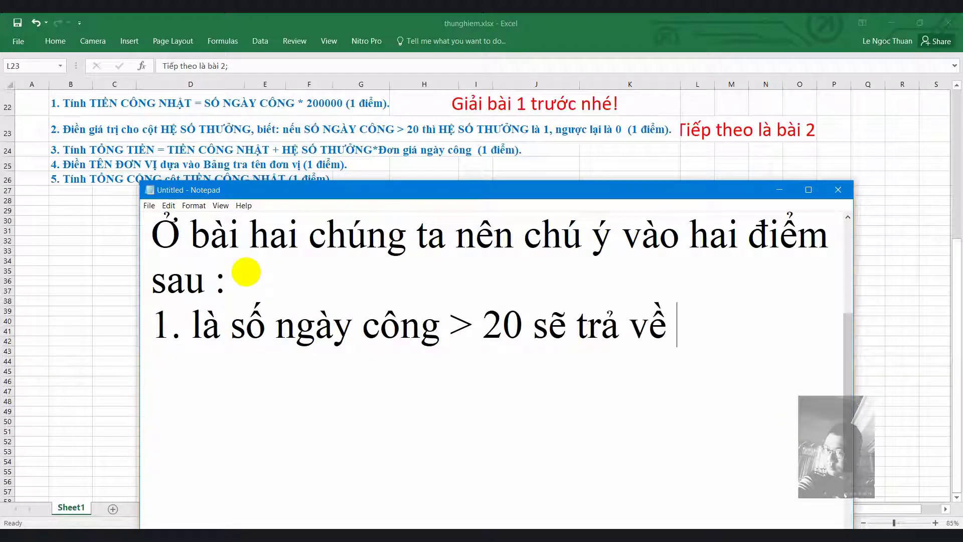
pyautogui.write('giá trị là')
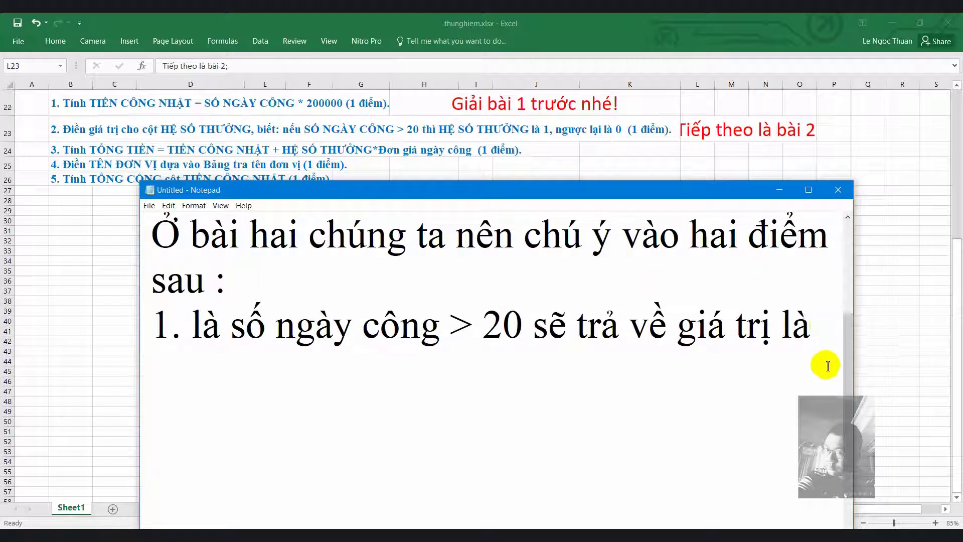
pyautogui.write(' nguược lại nê')
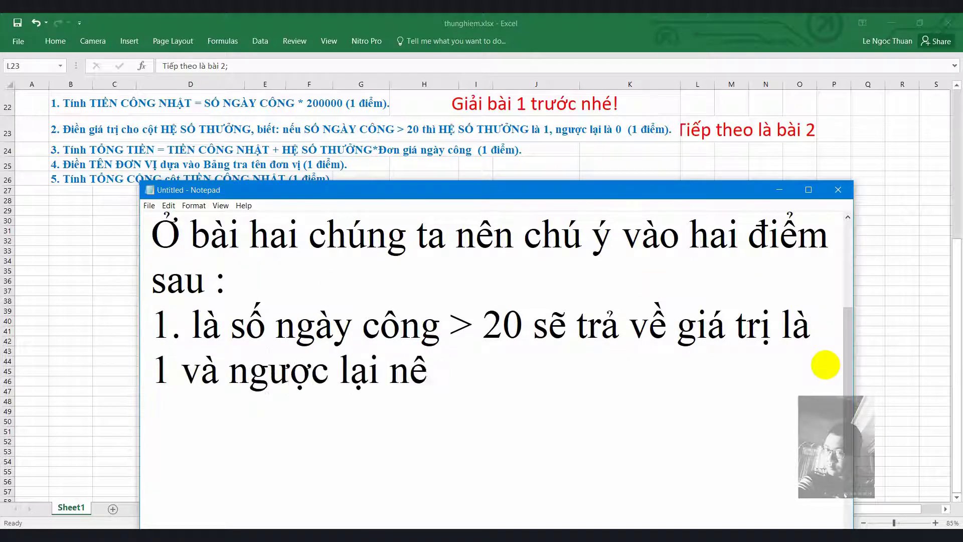
pyautogui.write('u nhỏ')
pyautogui.press('BackSpace')
pyautogui.press('BackSpace')
pyautogui.press('BackSpace')
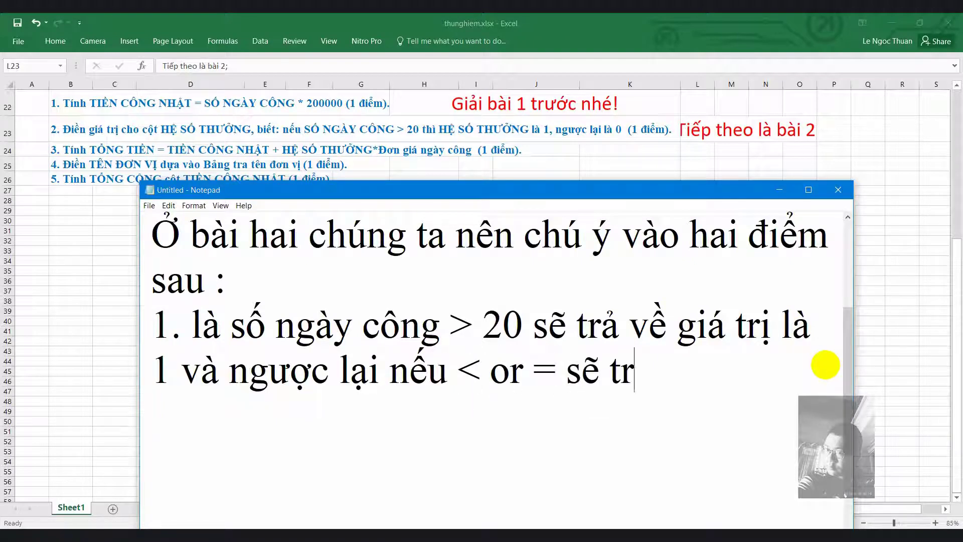
pyautogui.write('nên vơi')
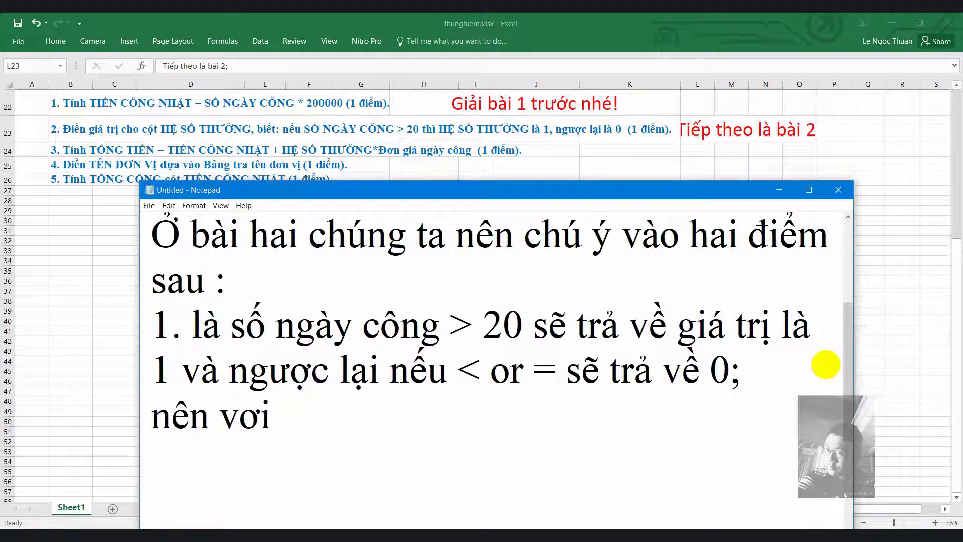
pyautogui.write(' câu hỏi này ')
pyautogui.write('phải d')
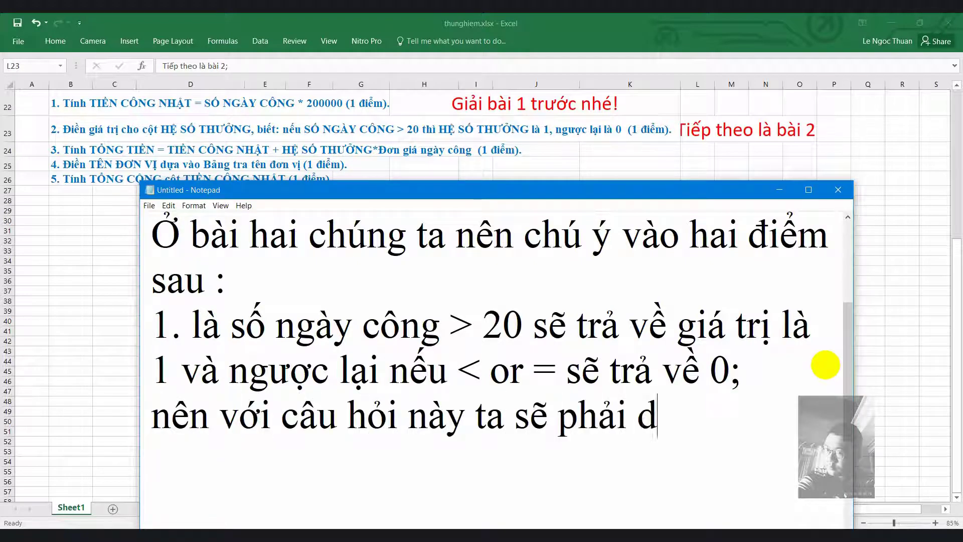
pyautogui.write('ùng câu lênh if')
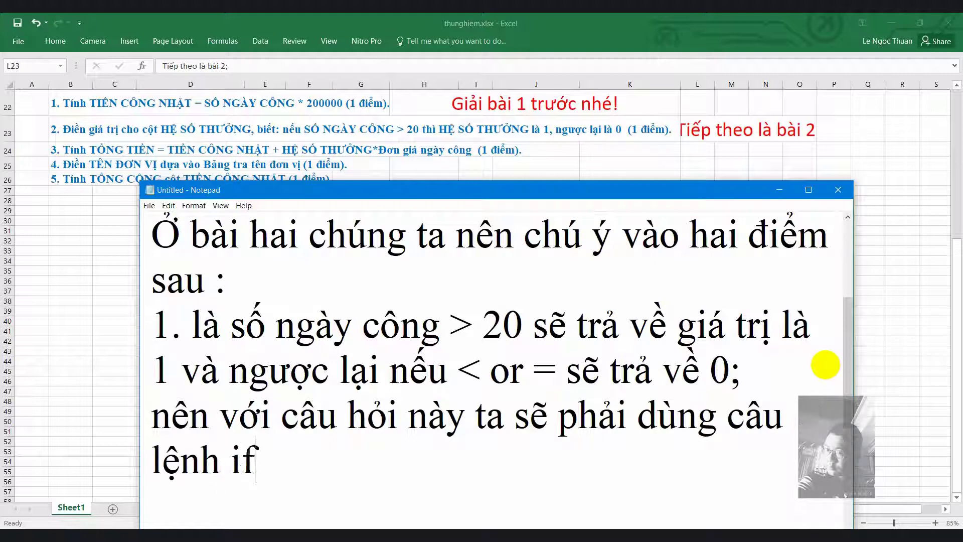
pyautogui.press('Left')
pyautogui.press('Left')
pyautogui.write('=')
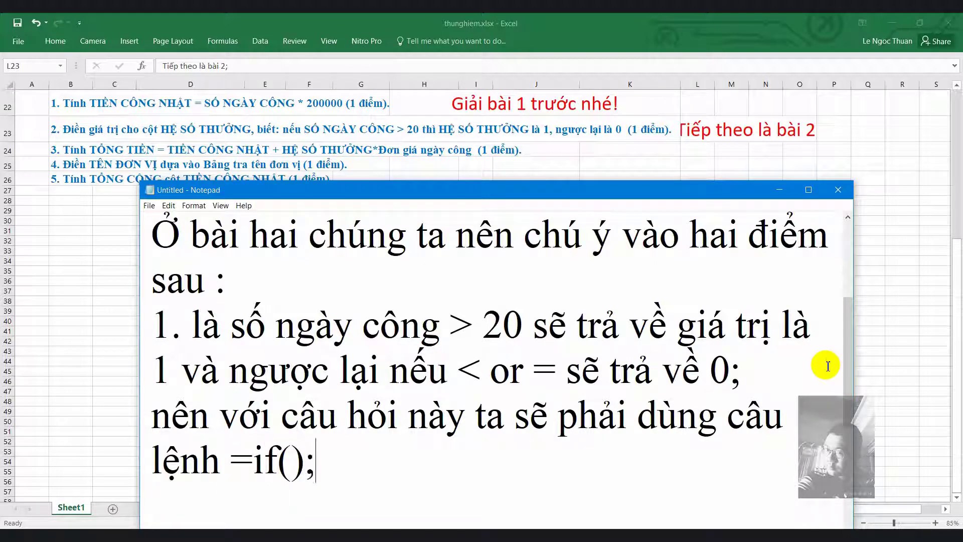
pyautogui.scroll(-1, 823, 358)
pyautogui.scroll(1, 782, 331)
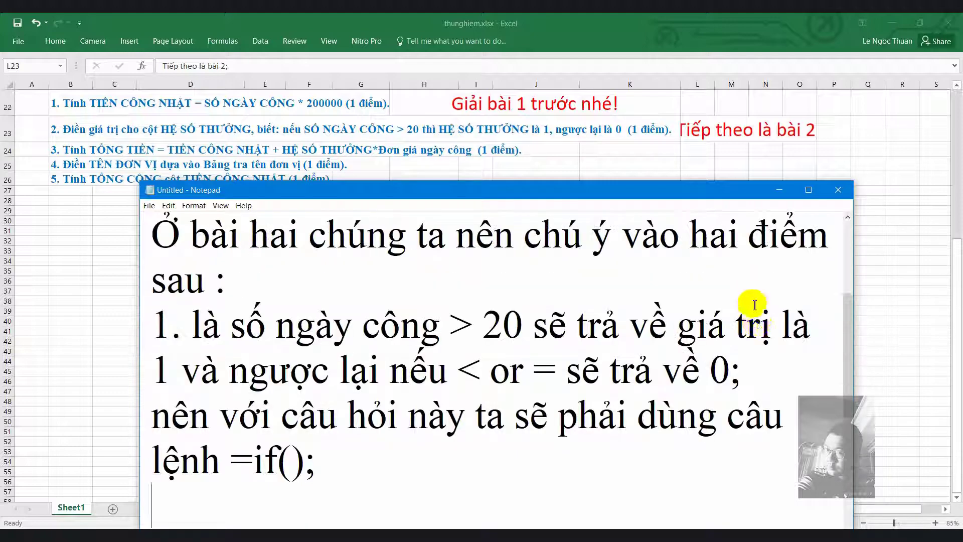
pyautogui.scroll(4, 245, 208)
# - Begin the Hệ số thưởng formula in G5 by typing =if( with the screen magnified
pyautogui.scroll(3, 246, 208)
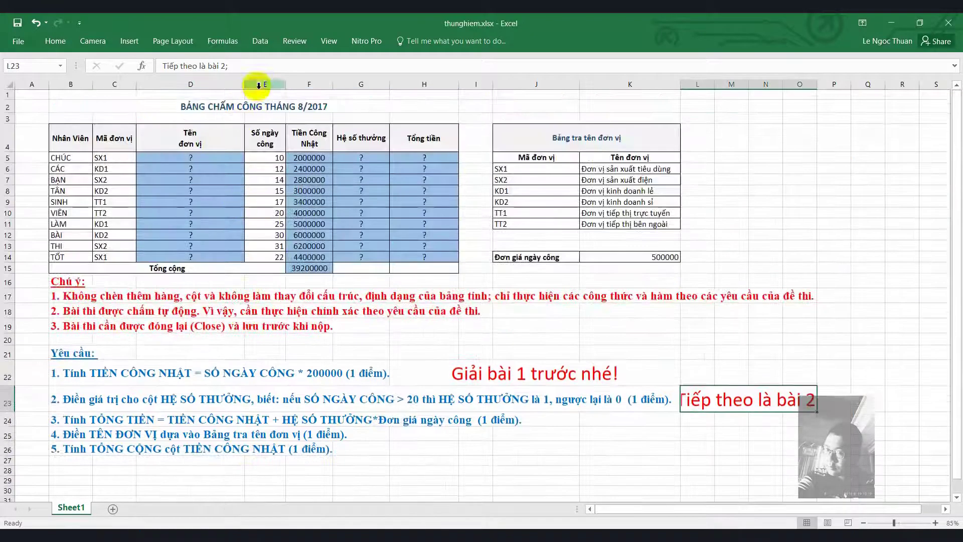
pyautogui.click(353, 157)
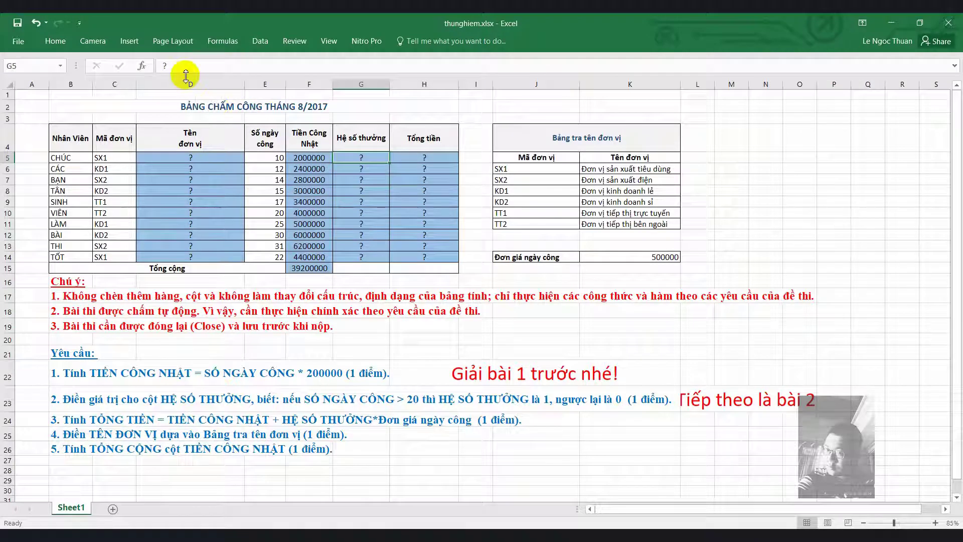
pyautogui.hotkey('ctrl', 'g')
pyautogui.click(532, 336)
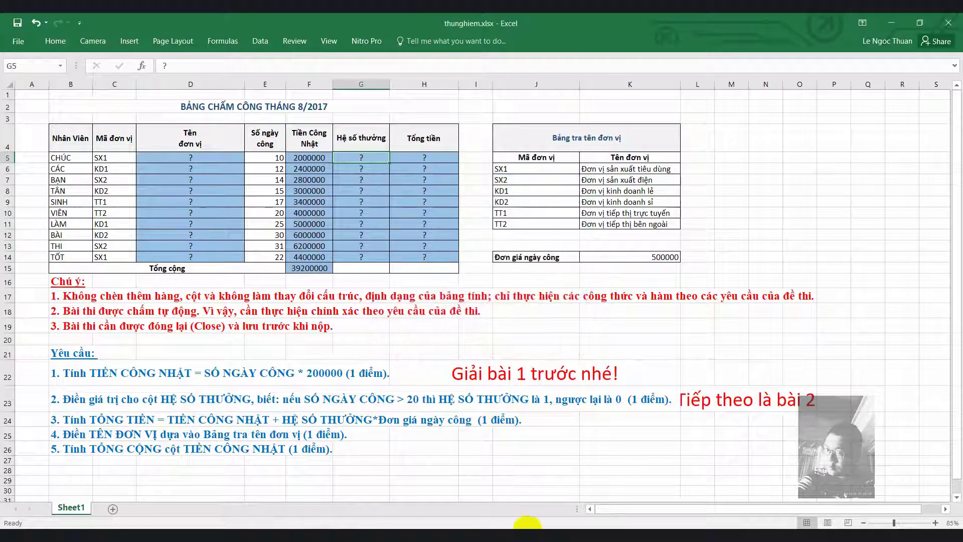
pyautogui.doubleClick(372, 153)
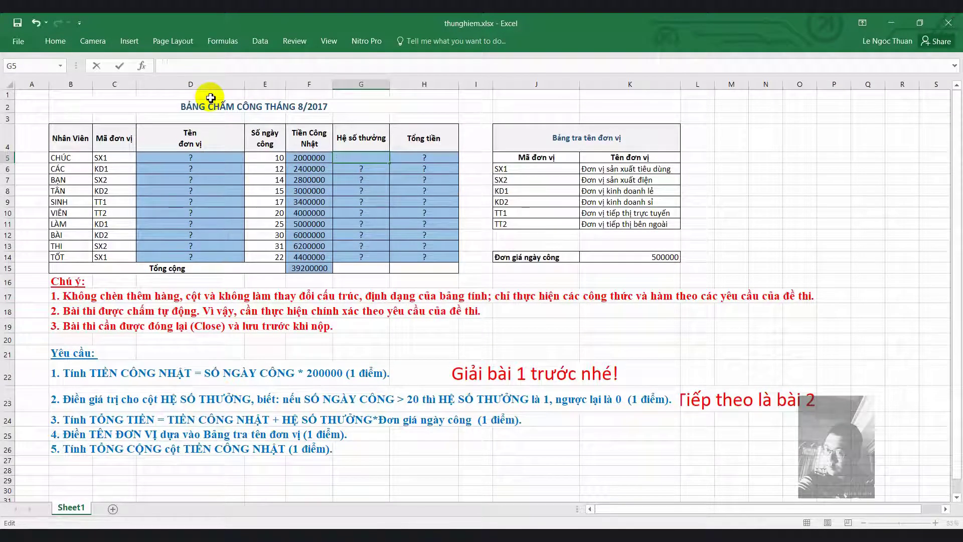
pyautogui.write('=')
pyautogui.press('super+plus')
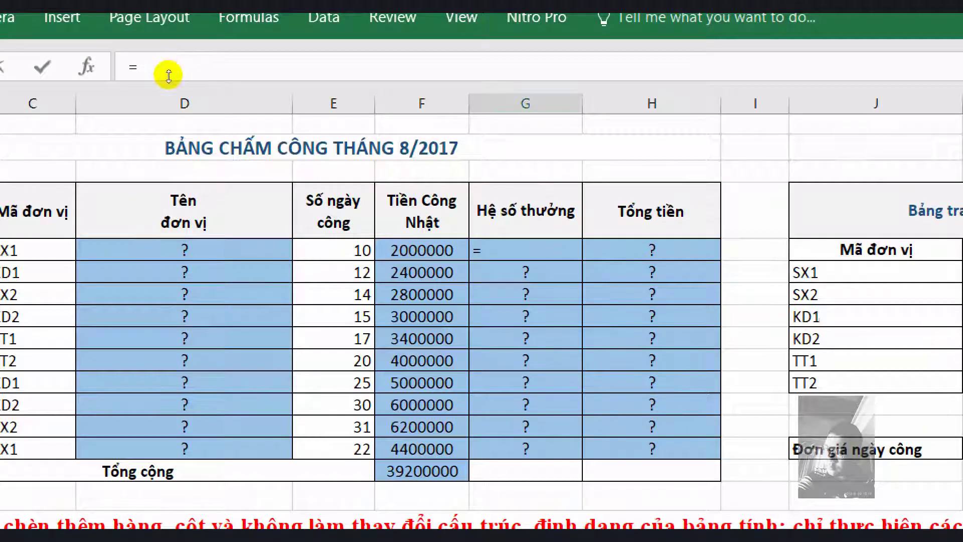
pyautogui.write('if(')
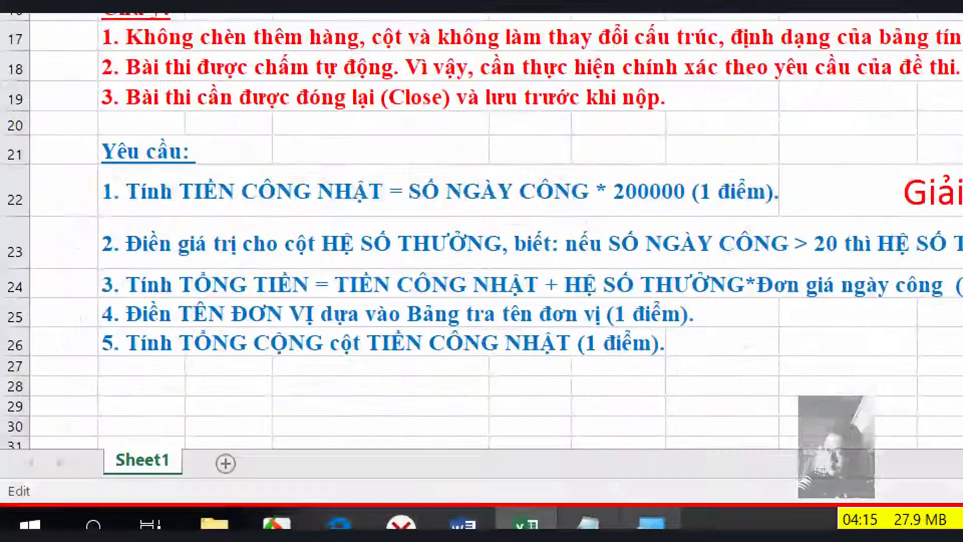
# - Add a Notepad line introducing the syntax of the IF command
pyautogui.click(295, 512)
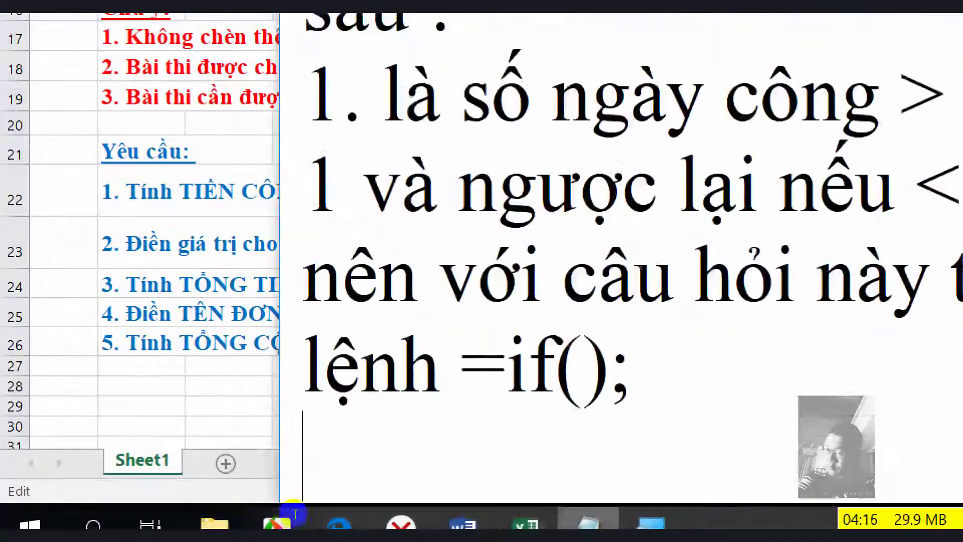
pyautogui.hotkey('ctrl', 'Home')
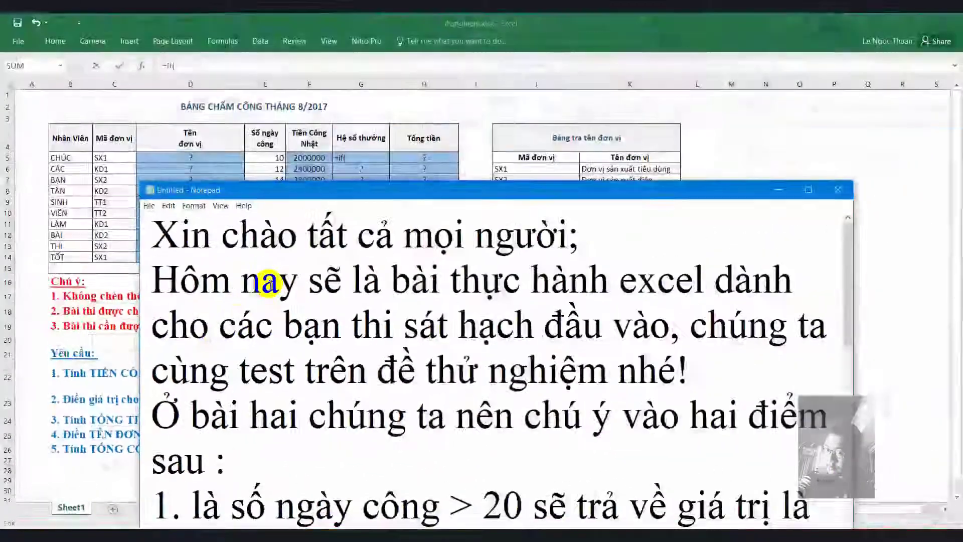
pyautogui.hotkey('ctrl', 'End')
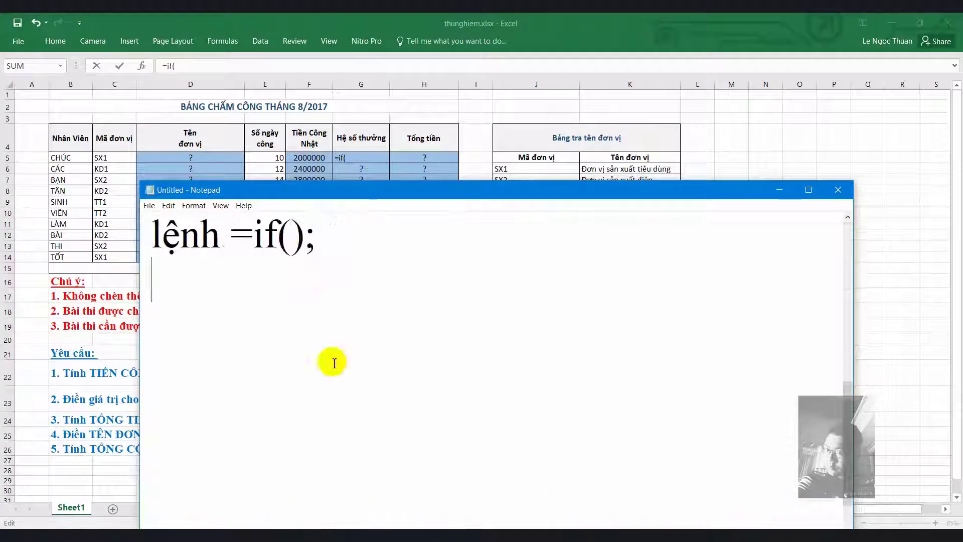
pyautogui.moveTo(192, 190)
pyautogui.mouseDown()
pyautogui.moveTo(621, 170)
pyautogui.moveTo(429, 153)
pyautogui.mouseUp()
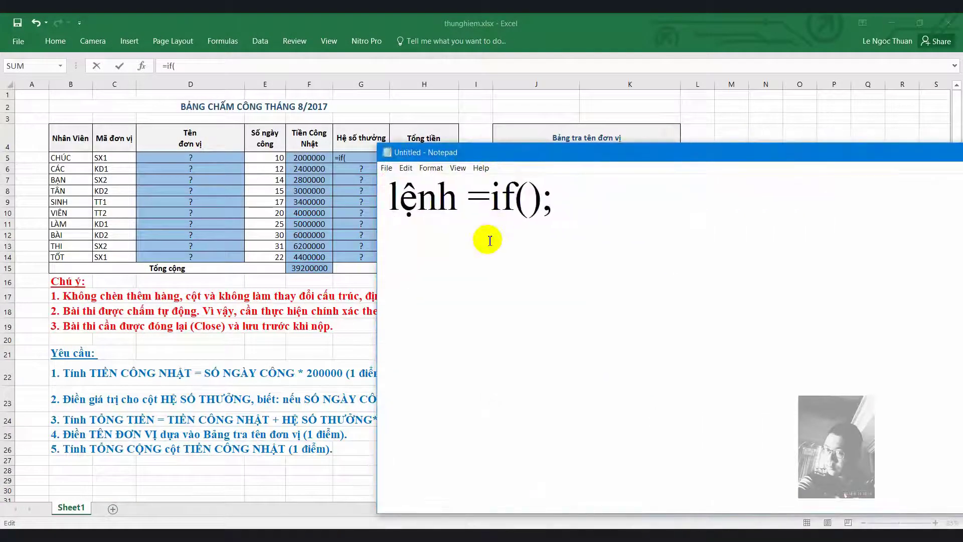
pyautogui.write('cúpháp cua')
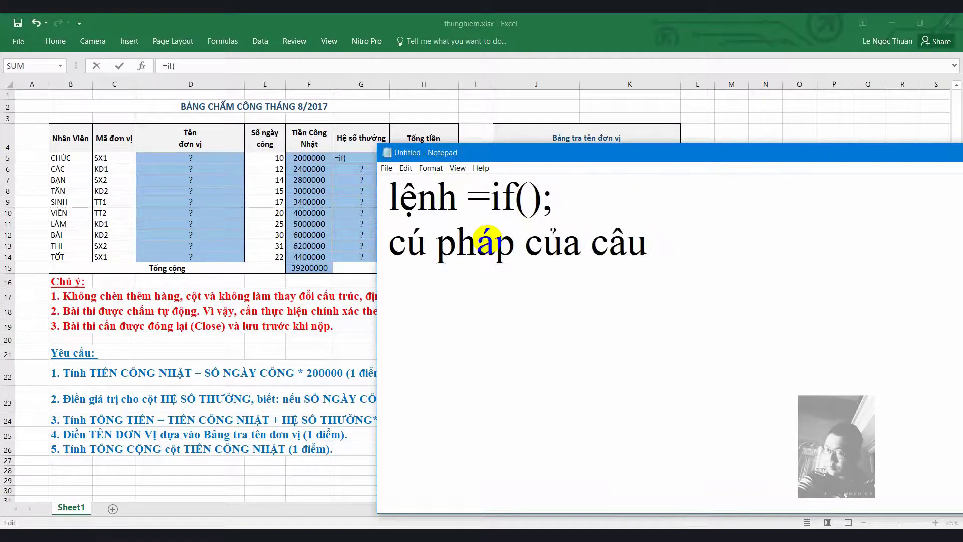
pyautogui.write(' lệnh if sẽ bao gô')
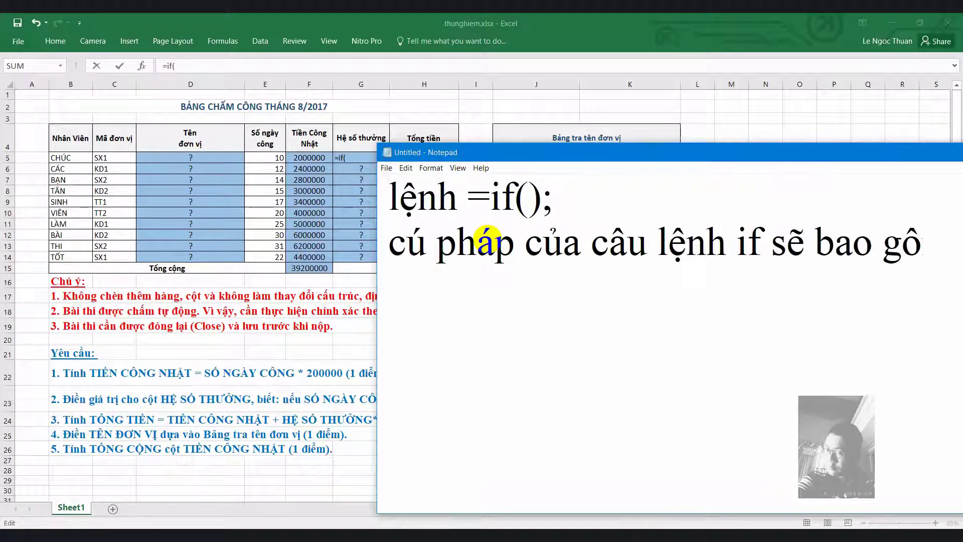
# - Write 'if(biểu thức điều kiện, [giá trị nếu điều kiện vừa rồi là đúng]', checking Excel's IF hint
pyautogui.click(201, 66)
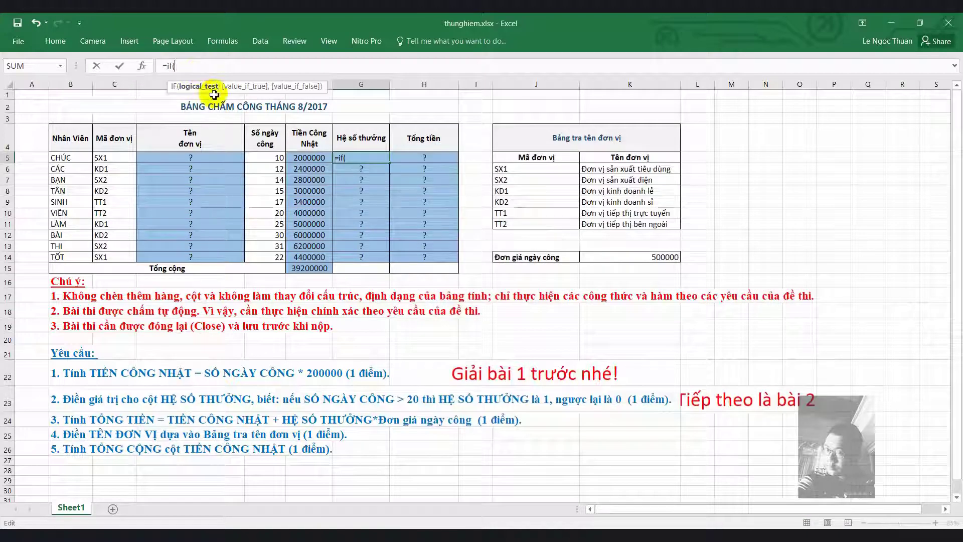
pyautogui.click(301, 499)
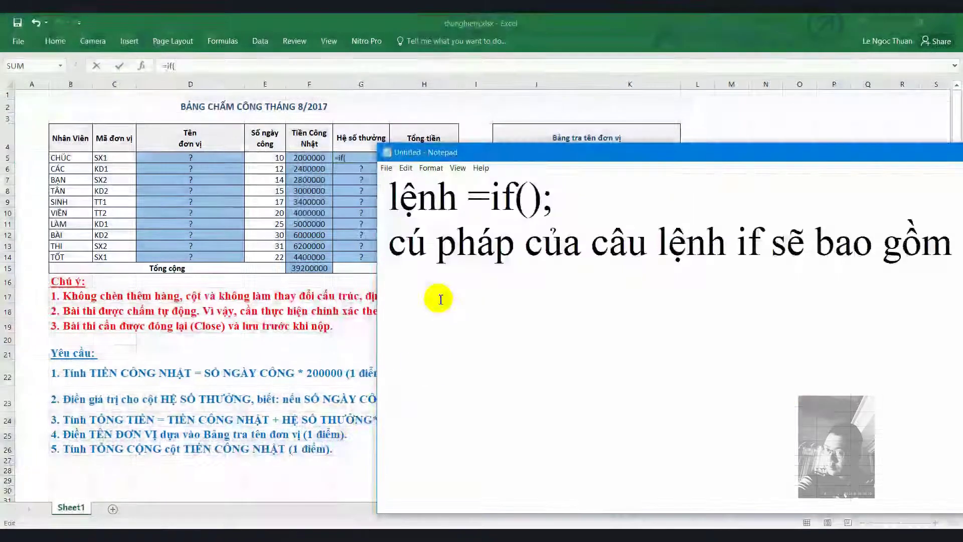
pyautogui.write('if(')
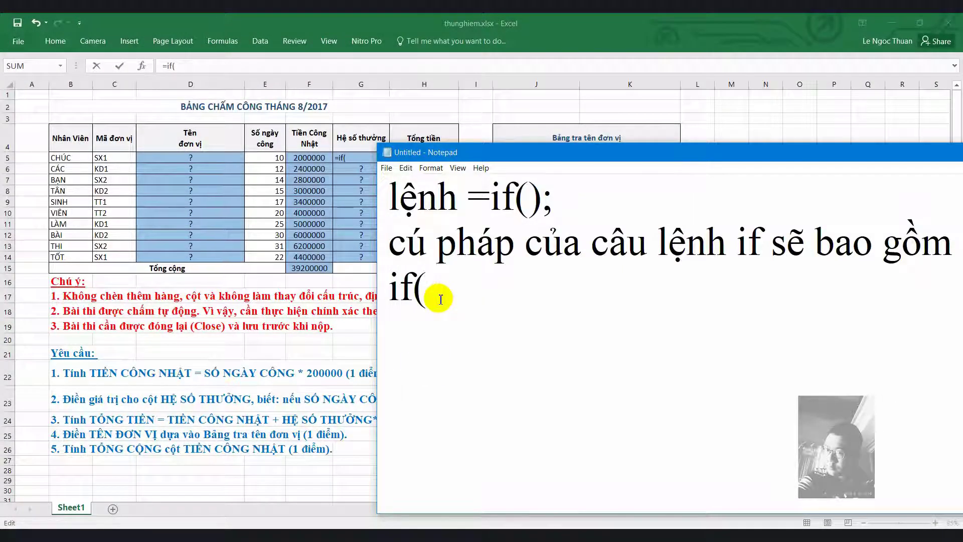
pyautogui.write('bie')
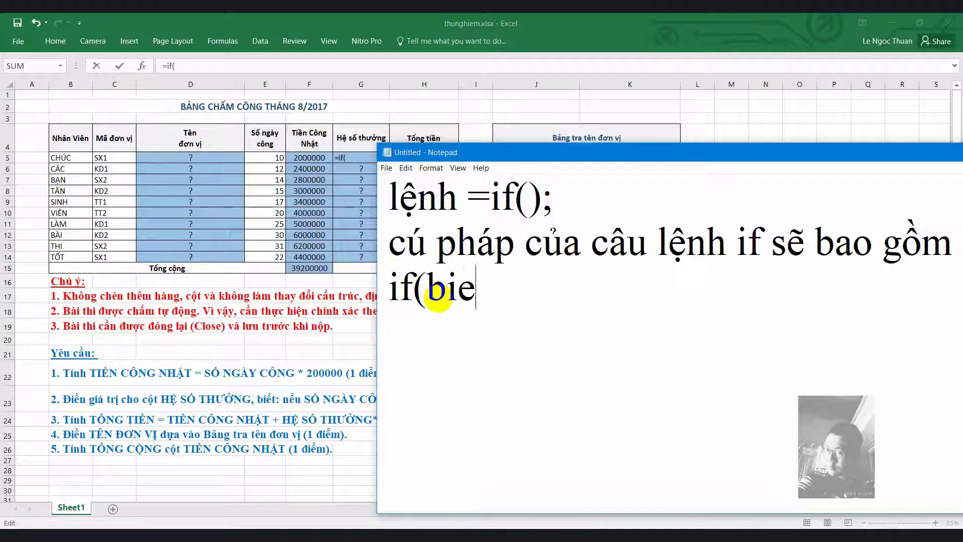
pyautogui.press('BackSpace')
pyautogui.write('ểu thức điều kiện,')
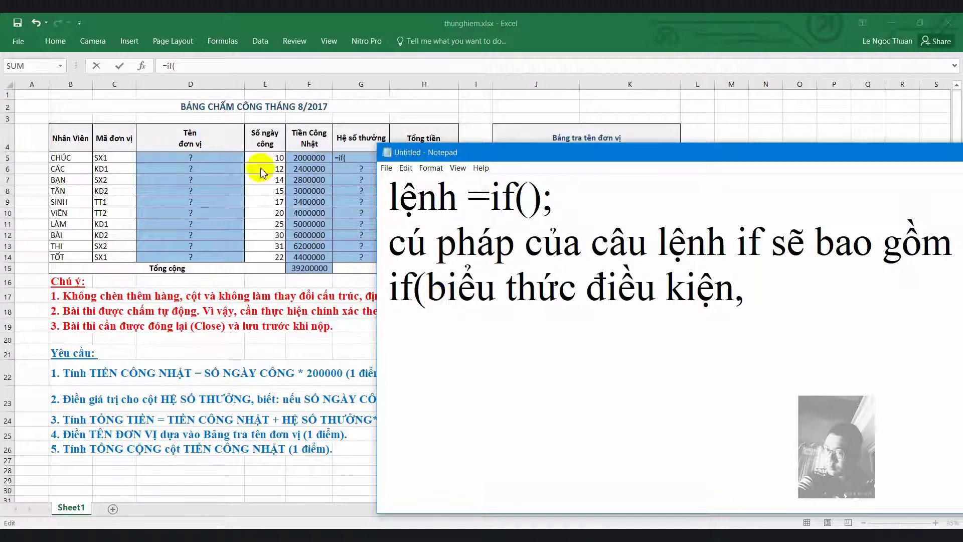
pyautogui.click(193, 66)
pyautogui.click(300, 477)
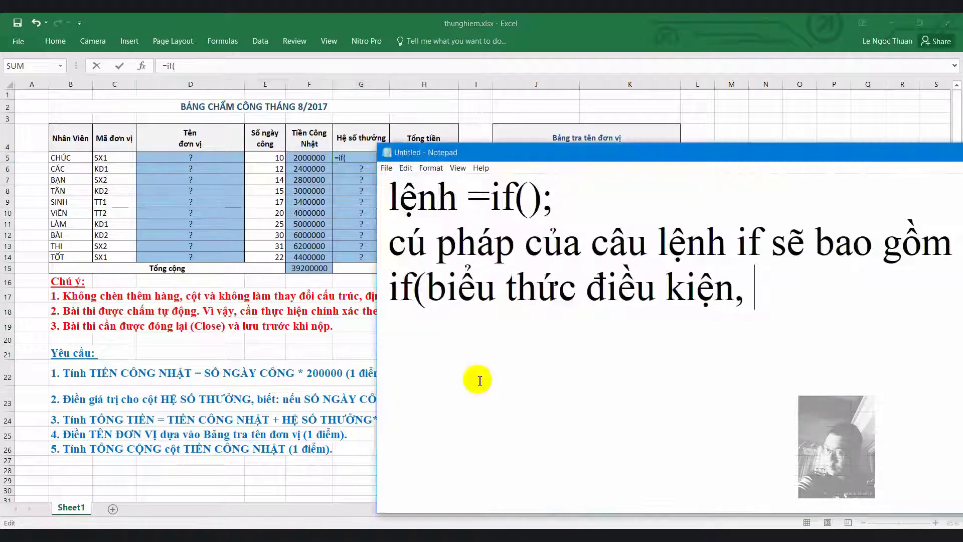
pyautogui.write('giá tri')
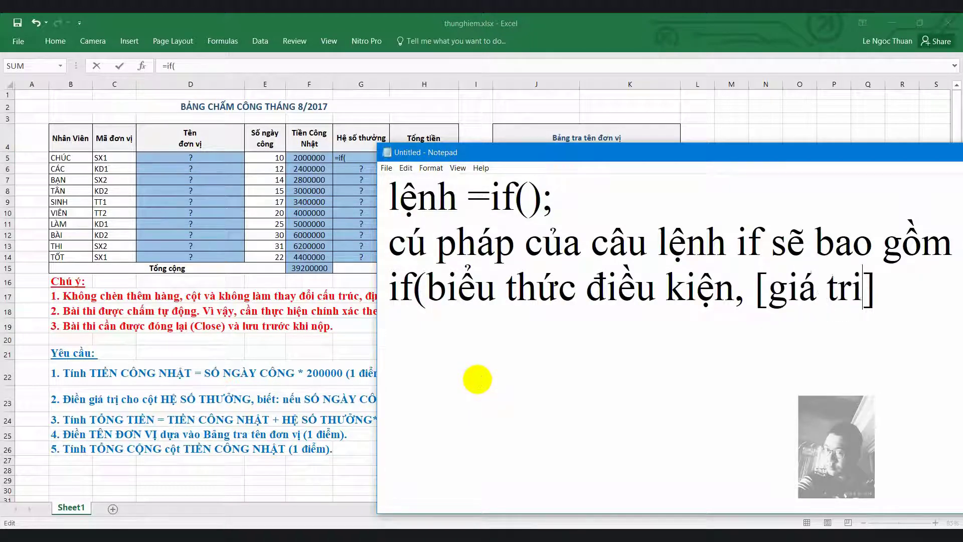
pyautogui.write('sai')
pyautogui.click(227, 71)
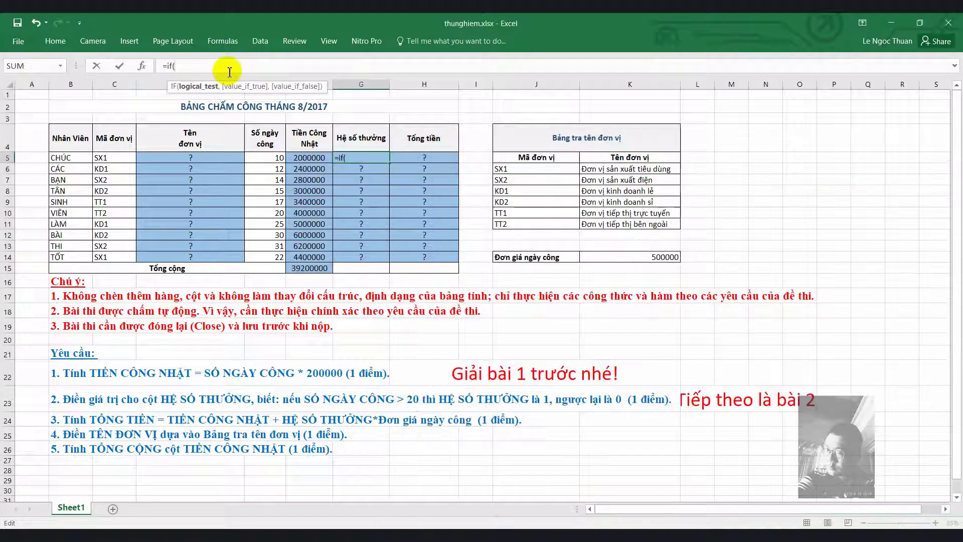
pyautogui.click(301, 495)
pyautogui.press('BackSpace')
pyautogui.press('BackSpace')
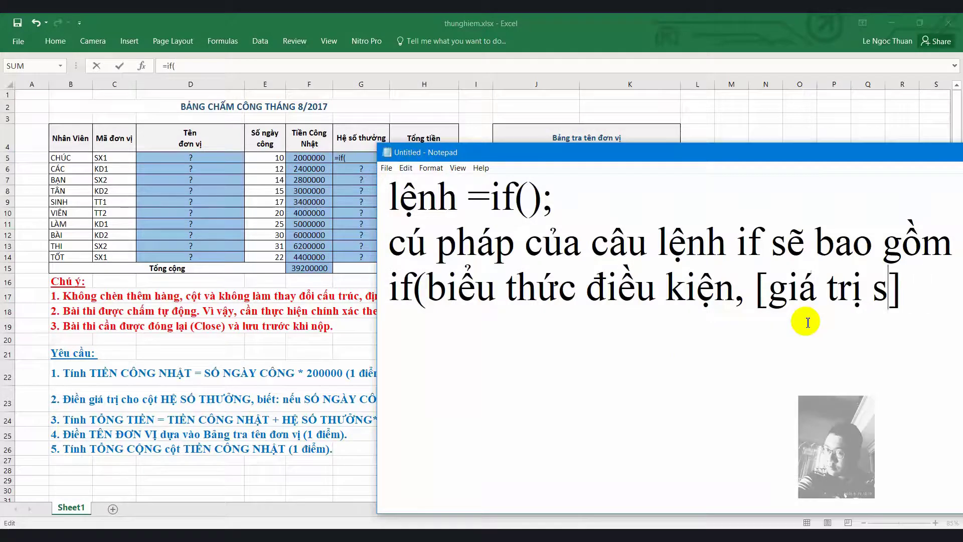
pyautogui.press('BackSpace')
pyautogui.write('neeus ')
pyautogui.write('kiện')
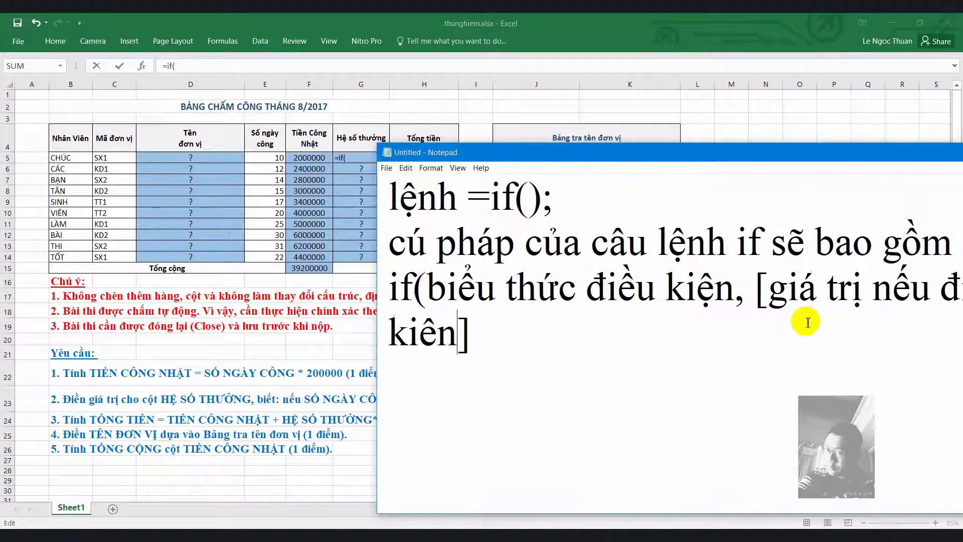
pyautogui.write(' vừa rồi là đung')
pyautogui.press('BackSpace')
pyautogui.press('BackSpace')
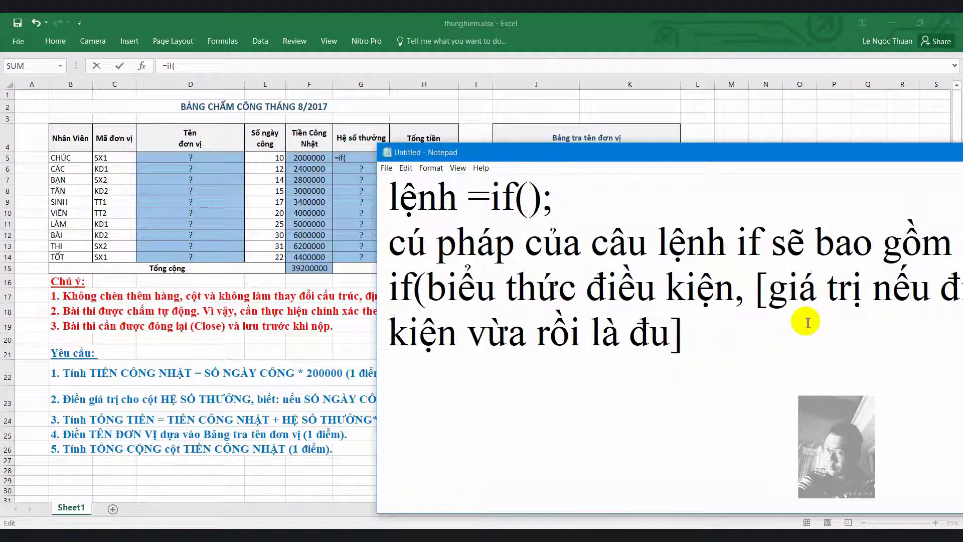
# - Complete the IF syntax with ',[giá trị nếu điều kiện vừa rồi là sai])'
pyautogui.write('úng')
pyautogui.moveTo(718, 150); pyautogui.dragTo(540, 124)
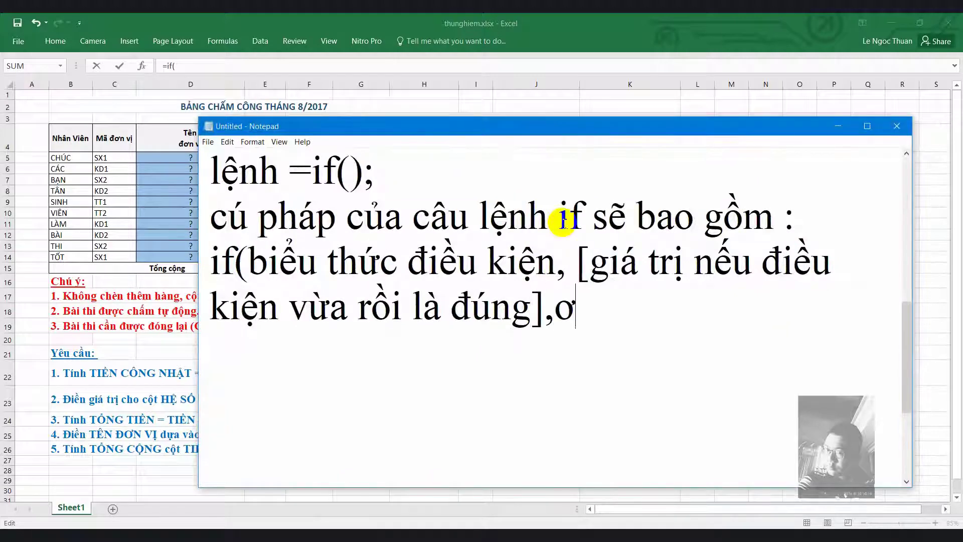
pyautogui.write('giá trị ne')
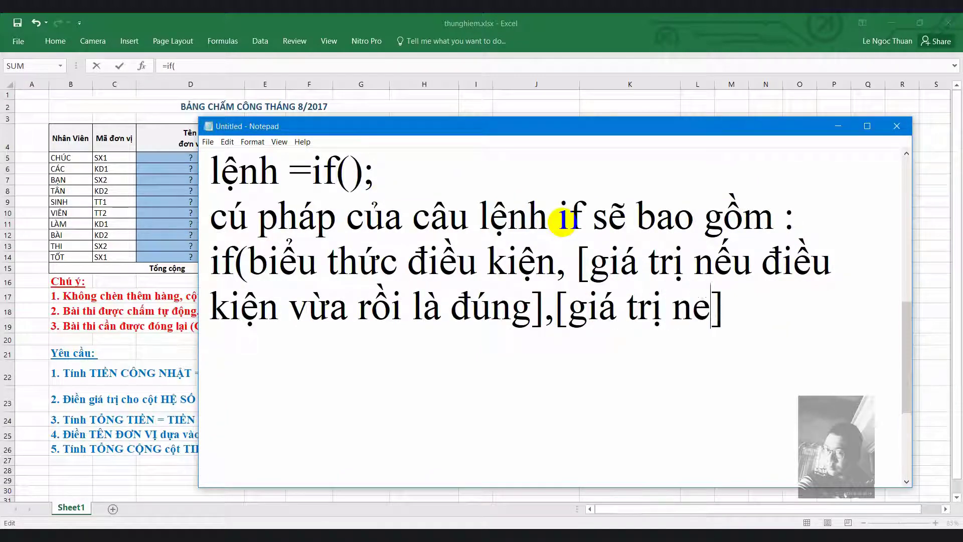
pyautogui.write('ếu điều kiện vừa rô')
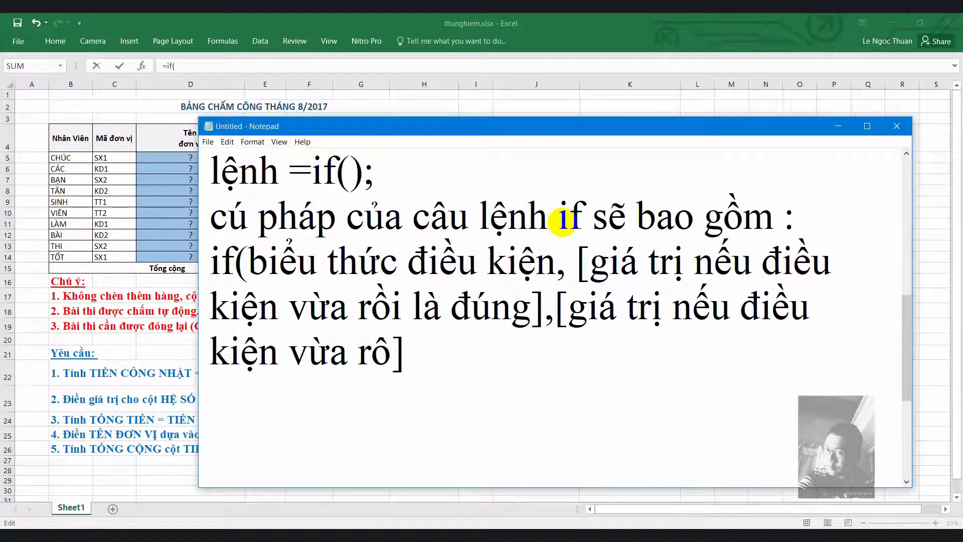
pyautogui.write('i là sai')
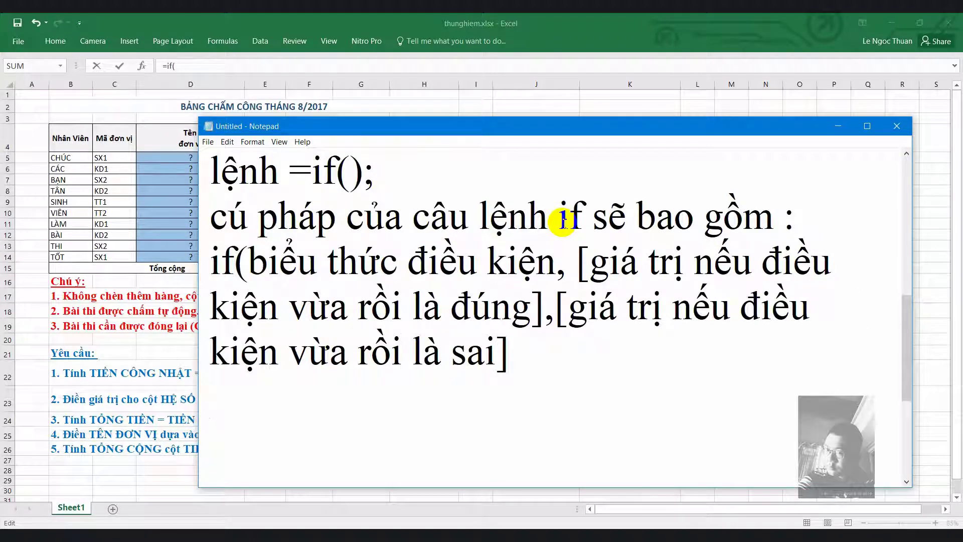
pyautogui.click(530, 341)
pyautogui.write('[] co')
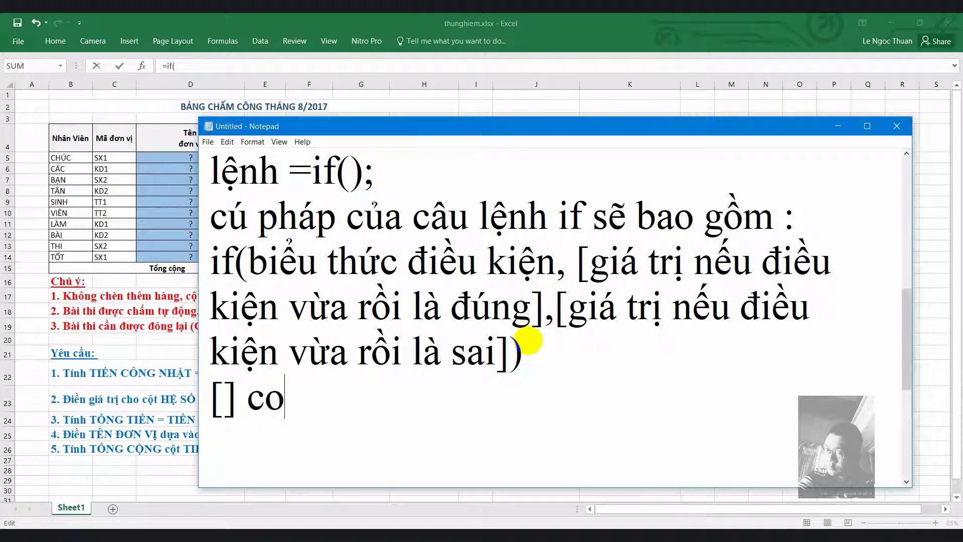
# - Note that bracketed arguments are optional and default to 0, worth confirming on Google
pyautogui.write('ó thể ko c')
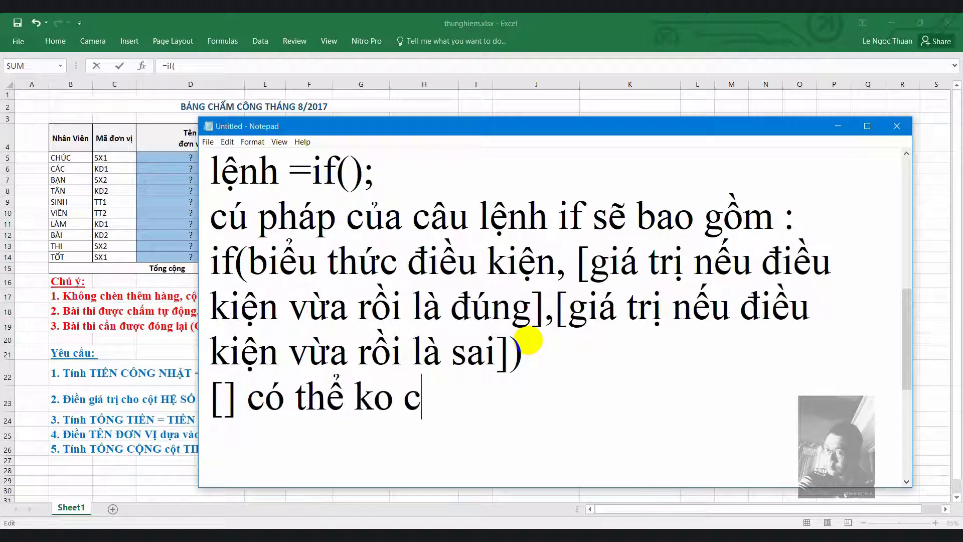
pyautogui.write('ần gõ vìkhông')
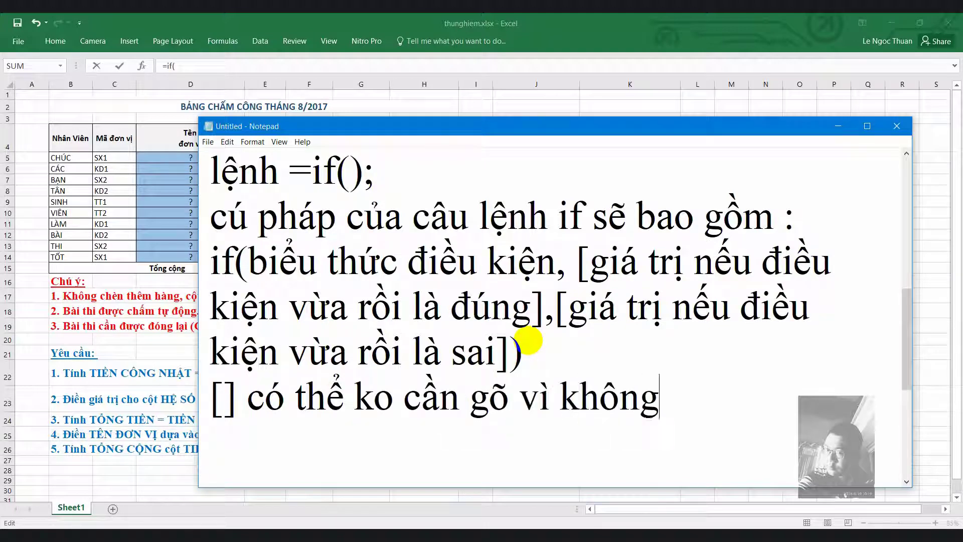
pyautogui.write('ắt buộc, ma')
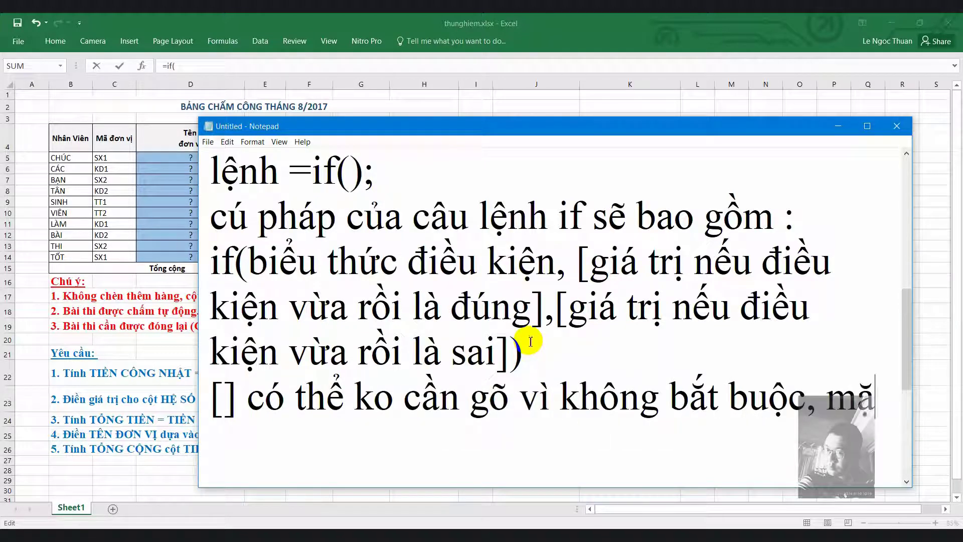
pyautogui.write('ặc')
pyautogui.write('ínhe')
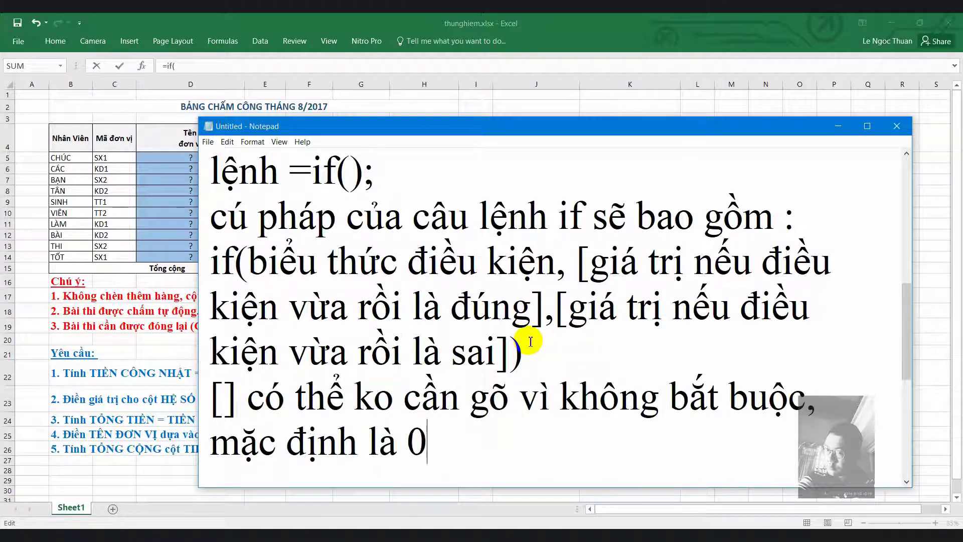
pyautogui.write('nếu m')
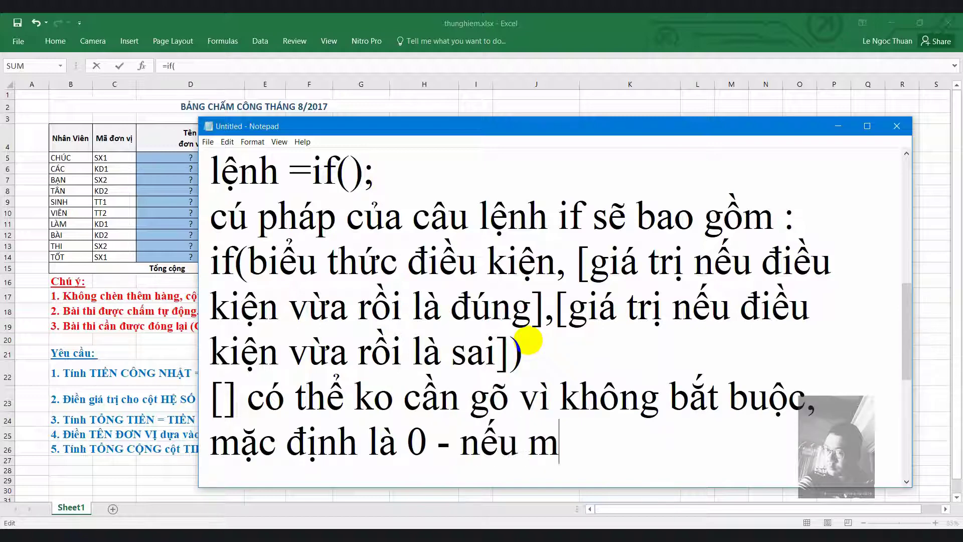
pyautogui.write('ình ko nhớ nhầm, cái này')
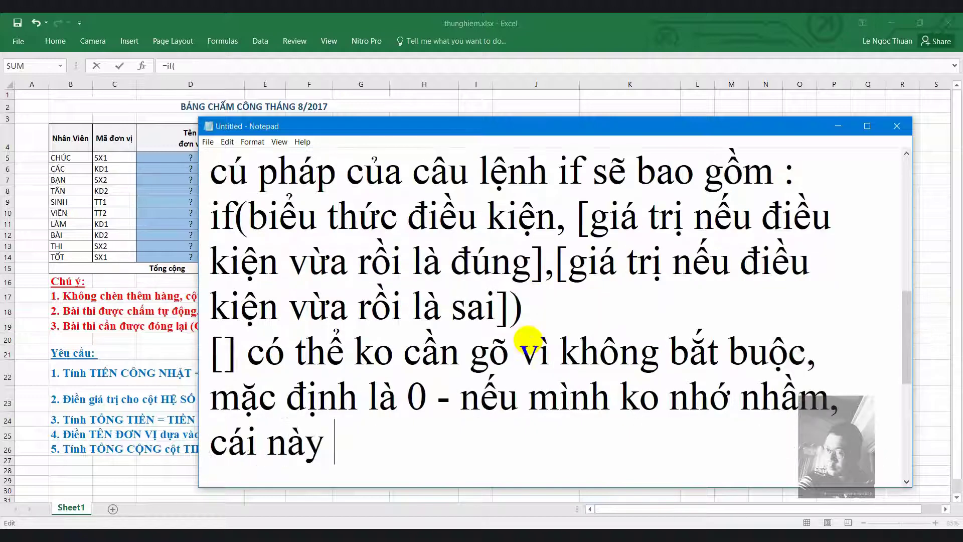
pyautogui.write(' google laại nha!')
pyautogui.scroll(-1, 532, 301)
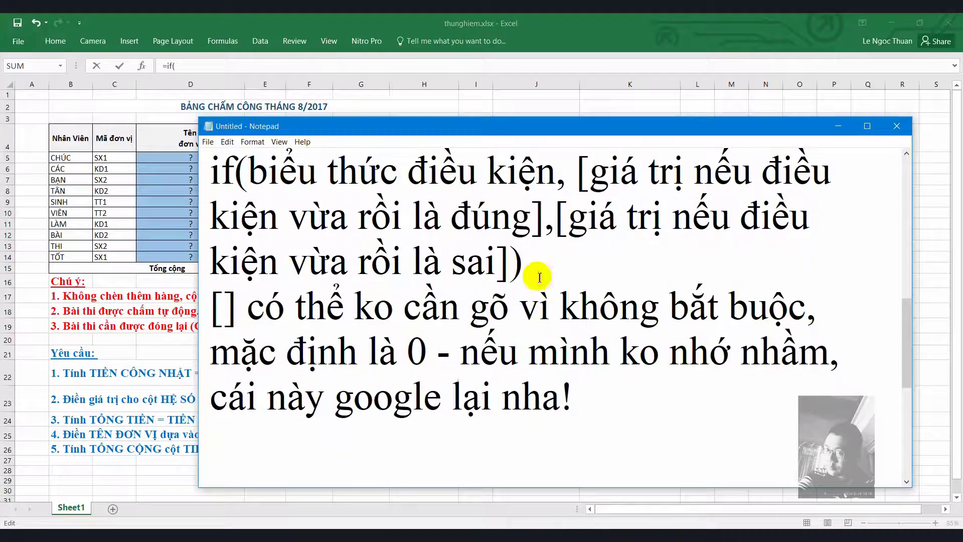
pyautogui.click(837, 126)
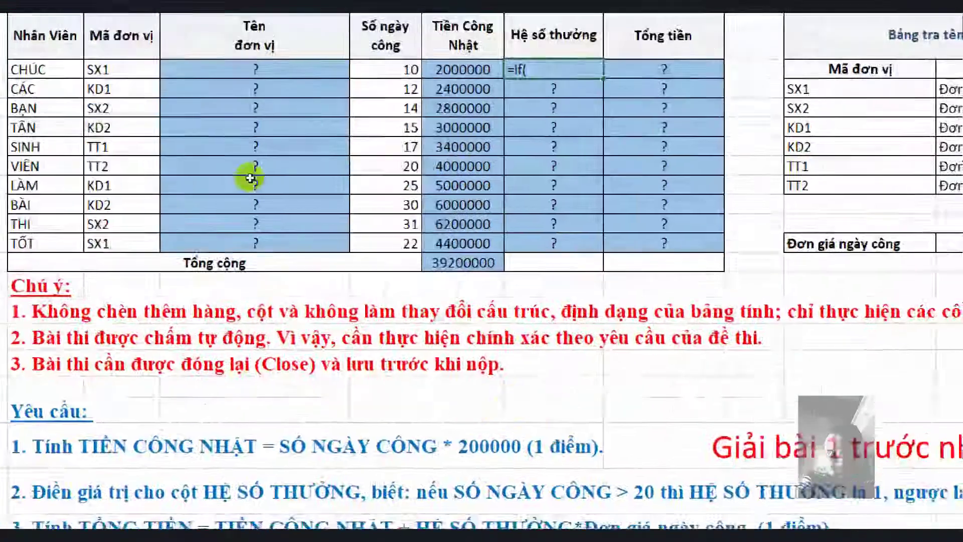
# - Enter =IF(E5>20,1,0) in G5 and fill it down through G14
pyautogui.press('Left')
pyautogui.press('Left')
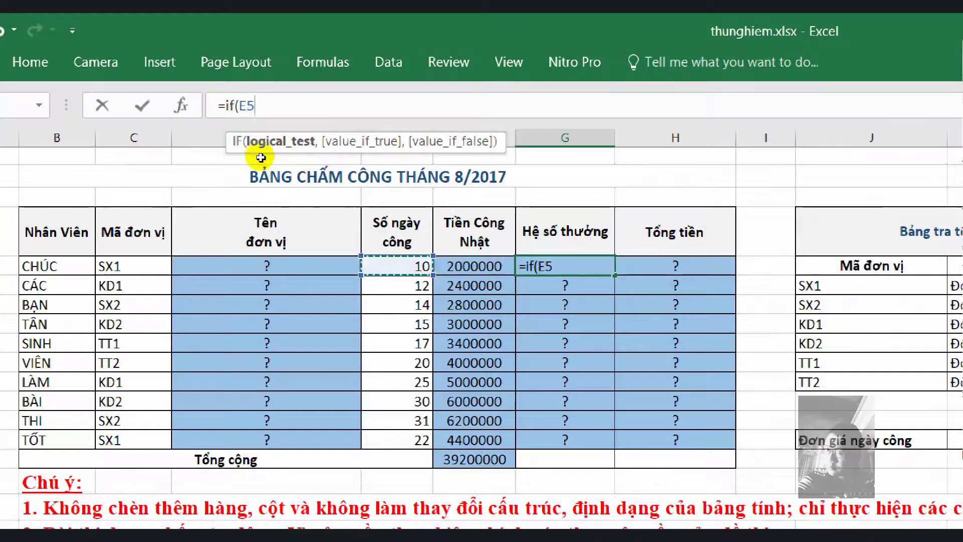
pyautogui.write('20,')
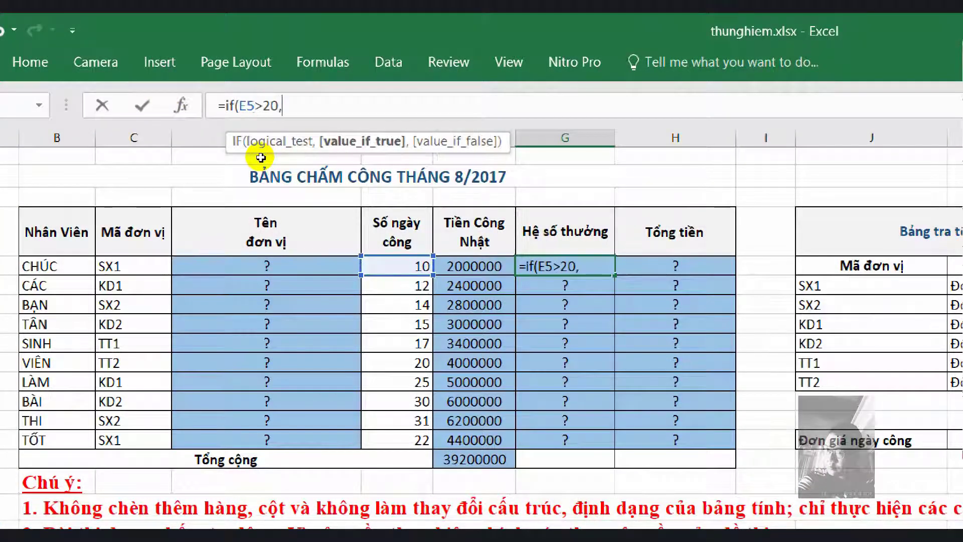
pyautogui.write('1,0')
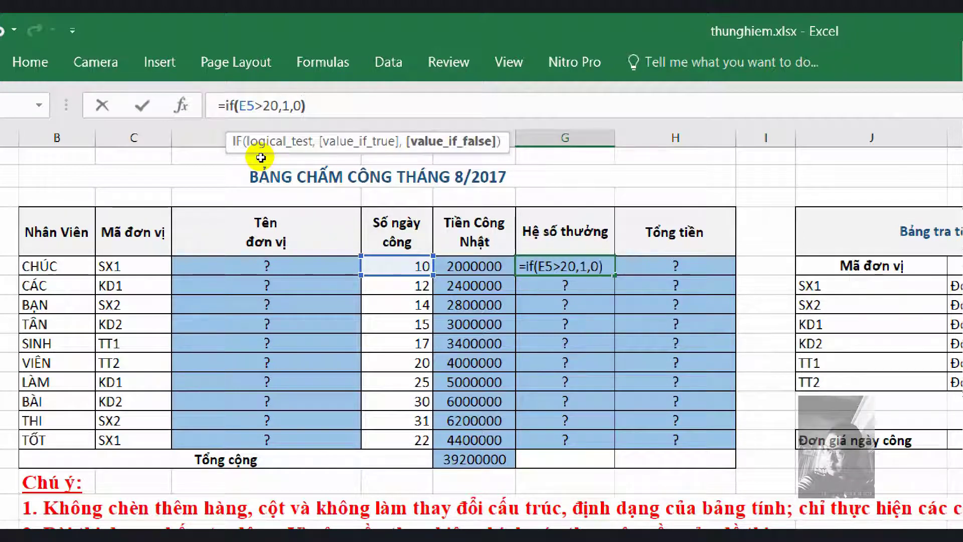
pyautogui.press('Return')
pyautogui.press('Up')
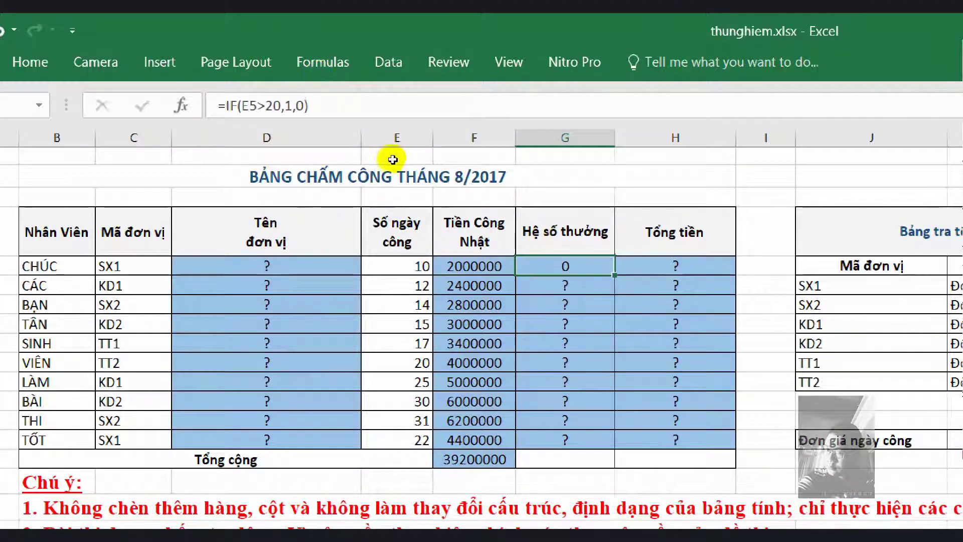
pyautogui.hotkey('ctrl', 'shift', 'Down')
pyautogui.hotkey('ctrl', 'd')
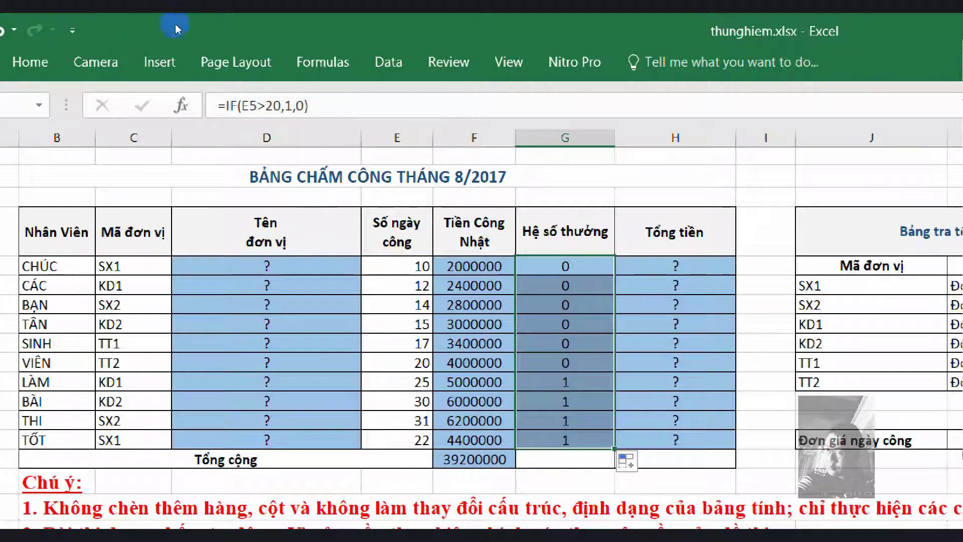
pyautogui.click(309, 106)
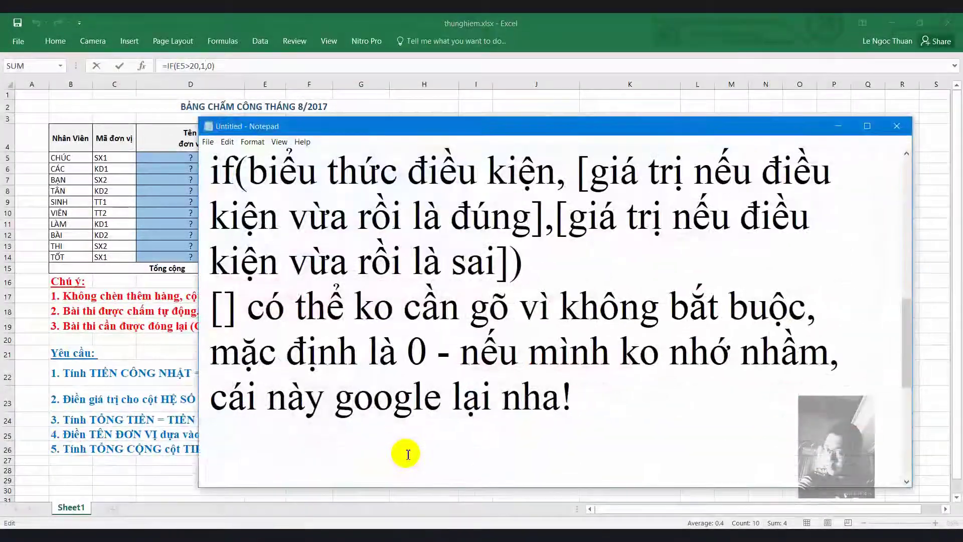
# - Replace the notes: text results need quotes, e.g. 1 = 'di lam du', 2 = 'di lam thieu'
pyautogui.write('Vo')
pyautogui.press('BackSpace')
pyautogui.press('BackSpace')
pyautogui.hotkey('ctrl', 'a')
pyautogui.press('Delete')
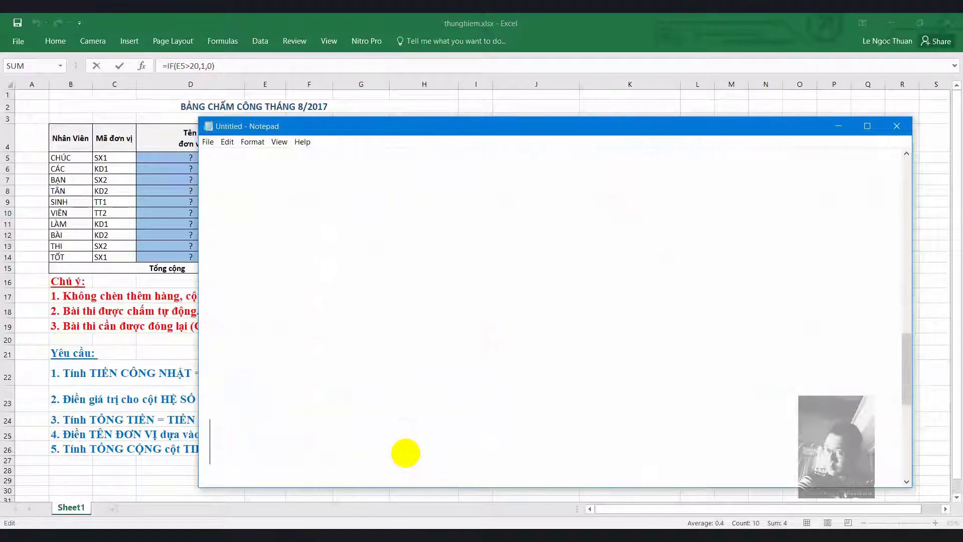
pyautogui.write('Voới như')
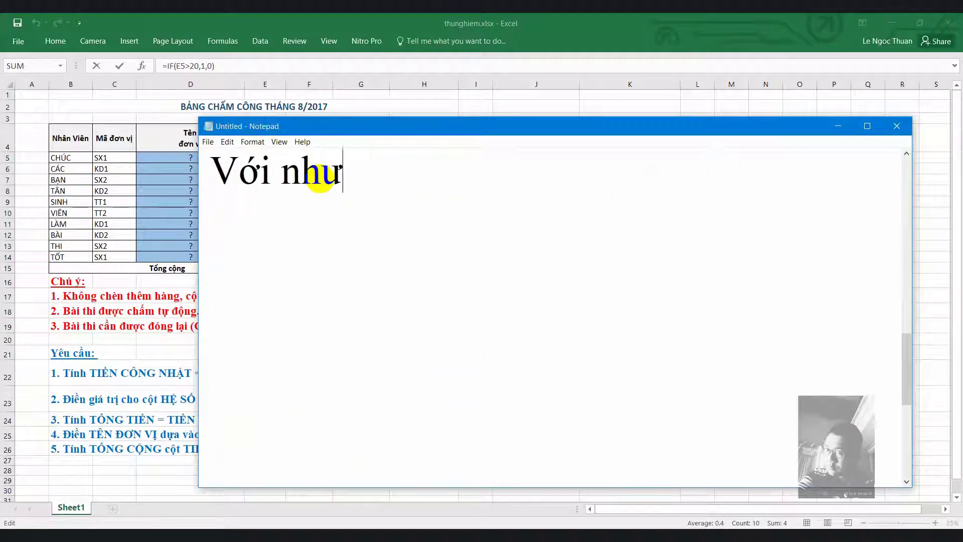
pyautogui.write('ững đề loại này mà b')
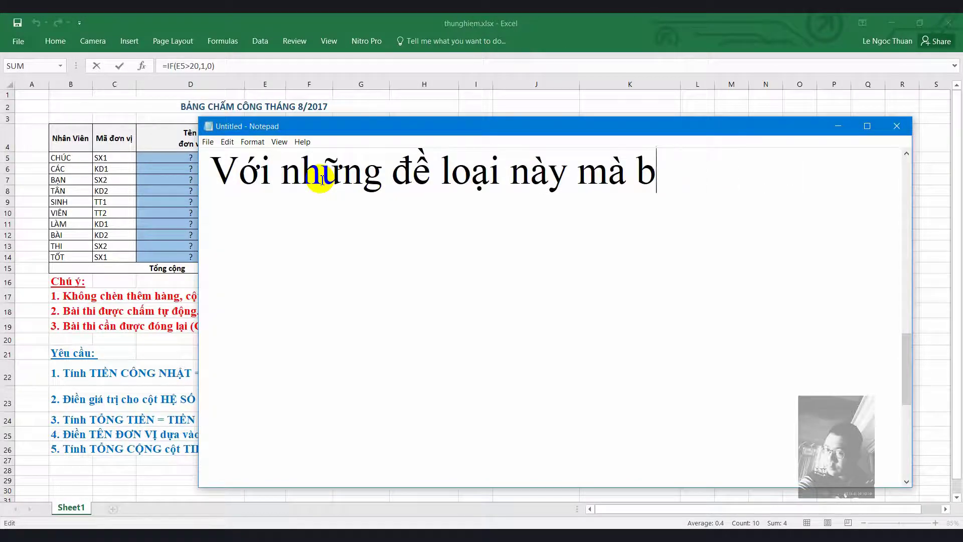
pyautogui.press('BackSpace')
pyautogui.write('được sửa t')
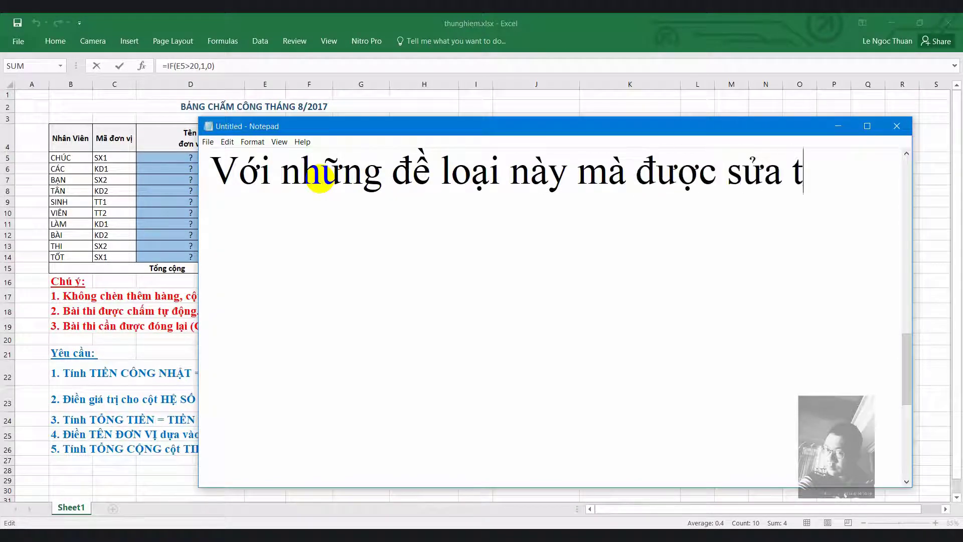
pyautogui.write('hành chư')
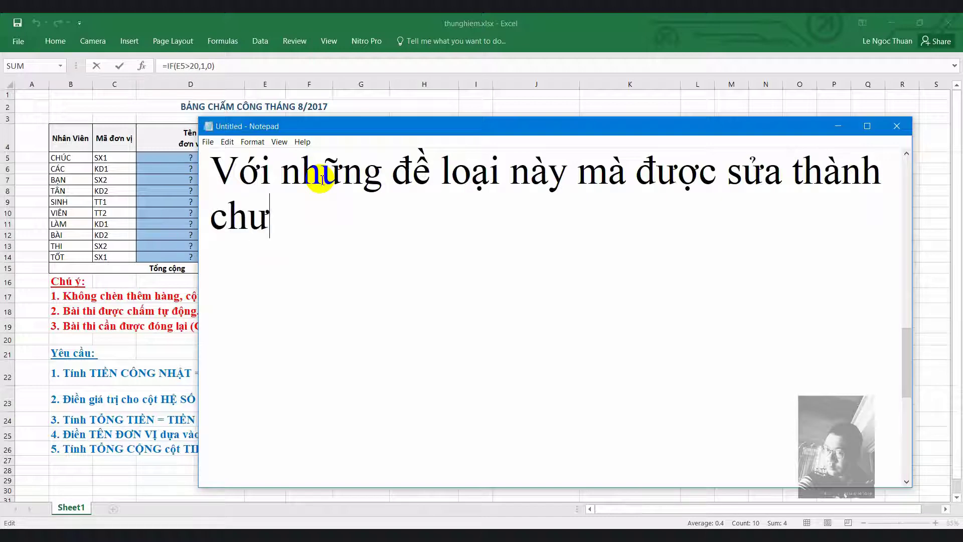
pyautogui.write('bạn chỉ việc thêm dấu "kí tự')
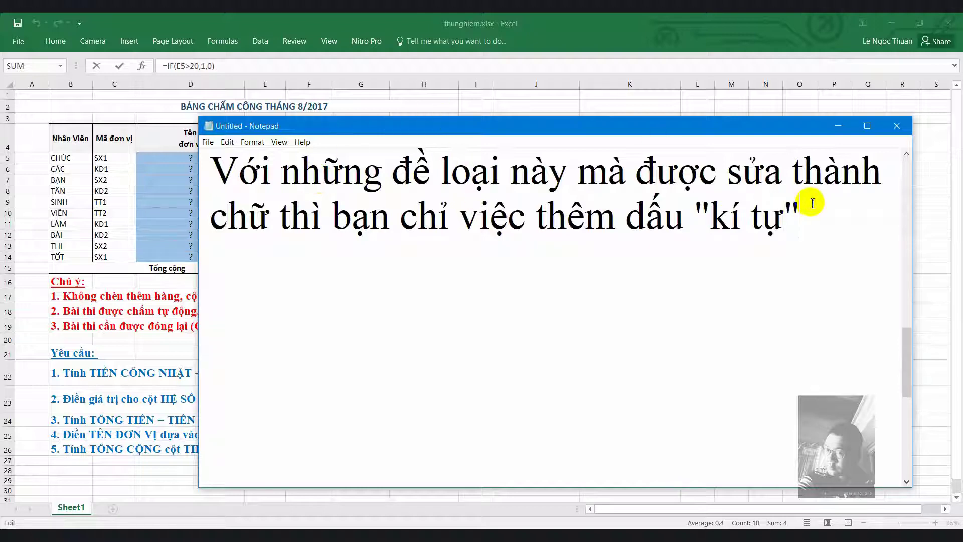
pyautogui.click(823, 230)
pyautogui.write('ần chè ')
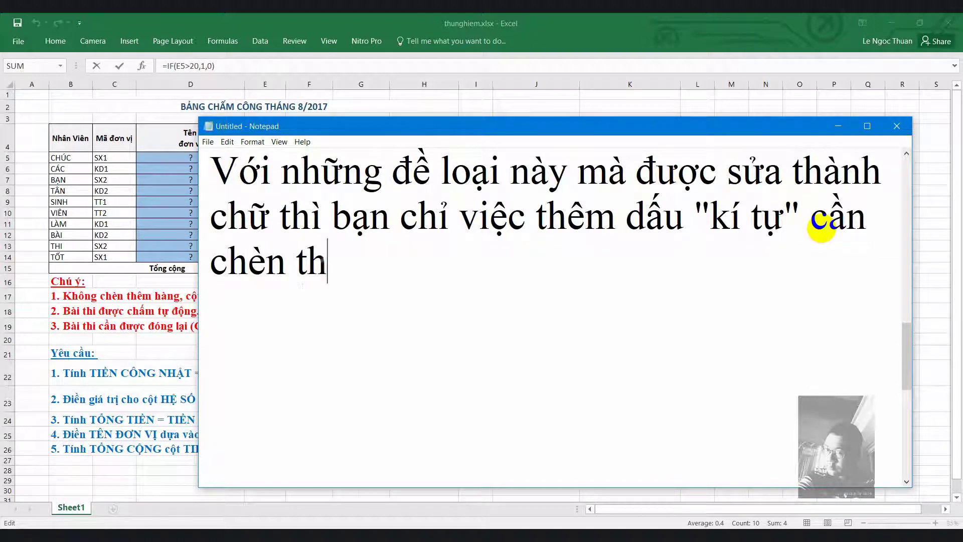
pyautogui.write('giờ mi')
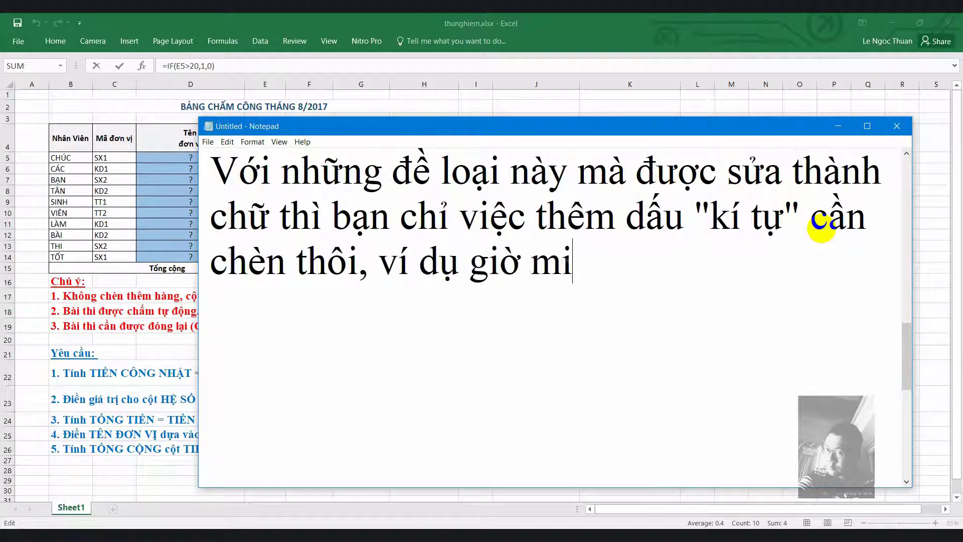
pyautogui.write('nh thay 1 =')
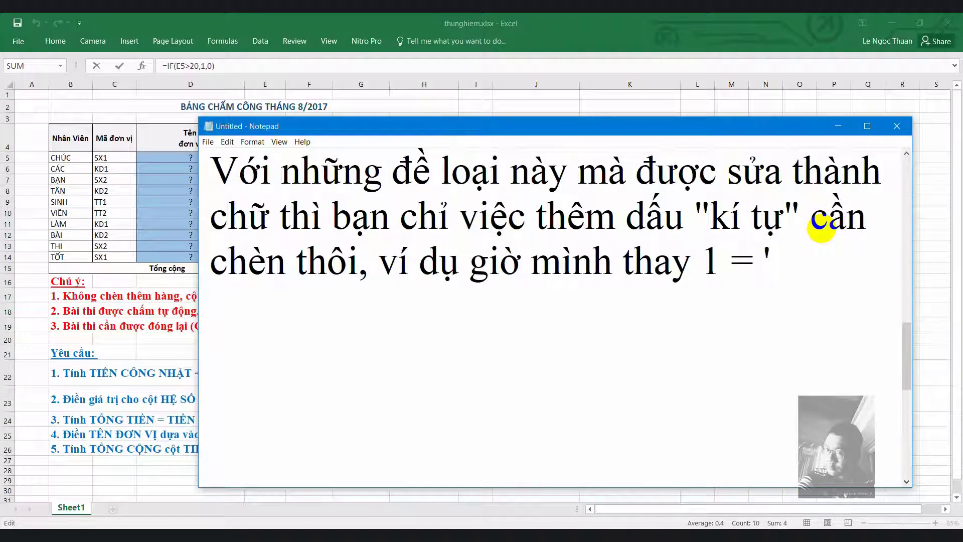
pyautogui.write("lam du', 2")
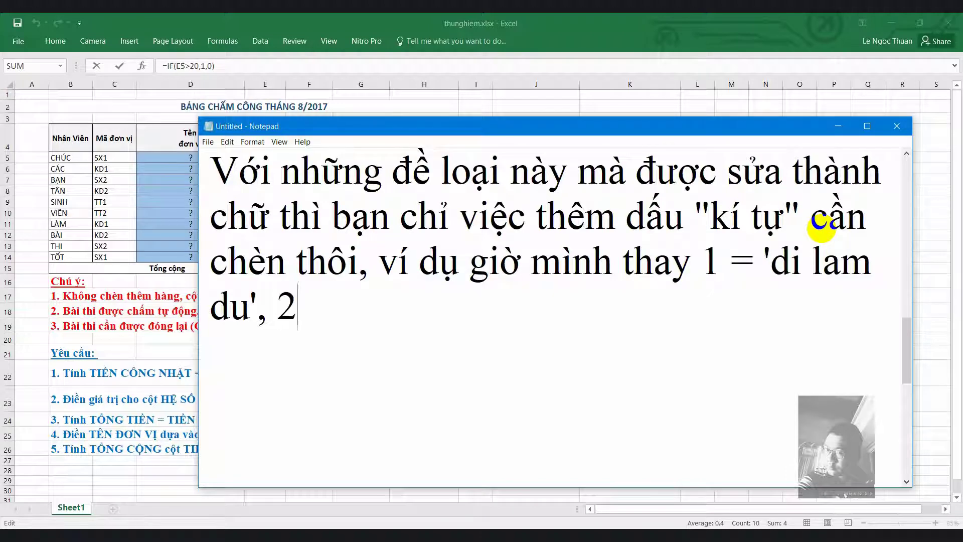
pyautogui.write("di lam thieu'")
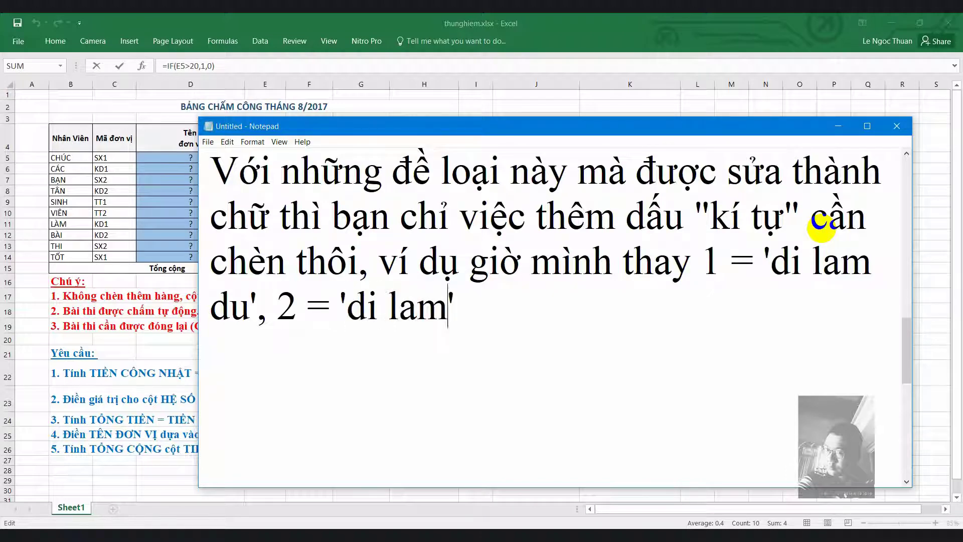
pyautogui.click(224, 69)
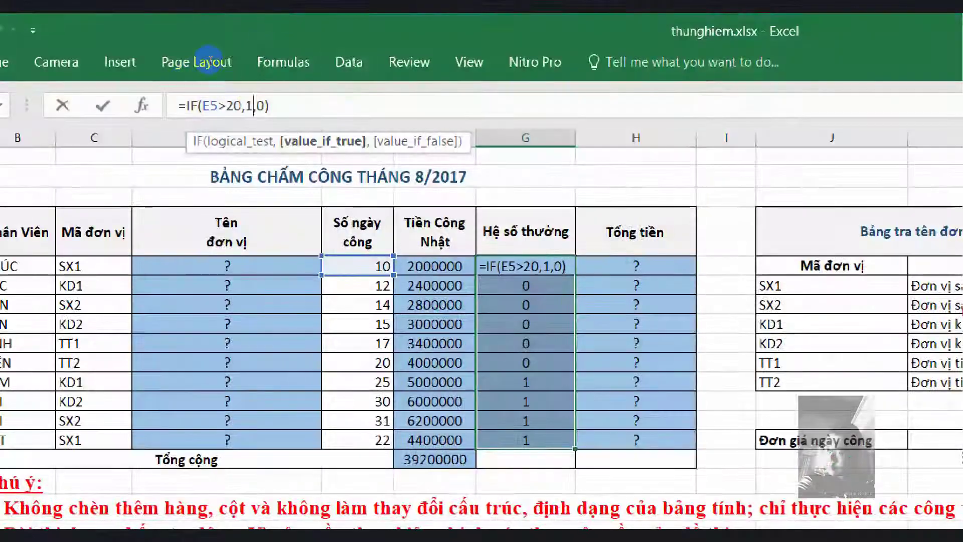
# - Change G5 to =IF(E5>20,"di lam du","di lam thieu") and fill it down the Hệ số thưởng column
pyautogui.press('BackSpace')
pyautogui.write('"')
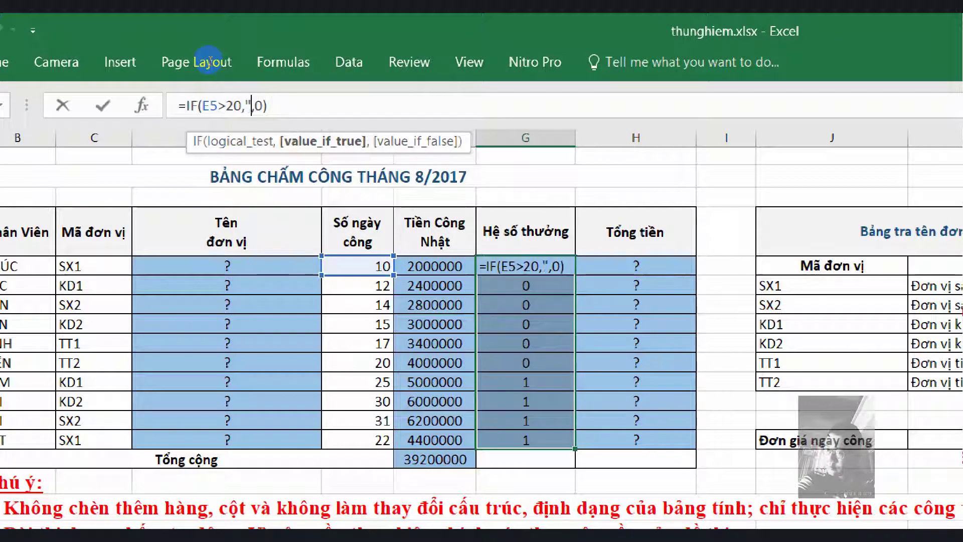
pyautogui.write('di lam ')
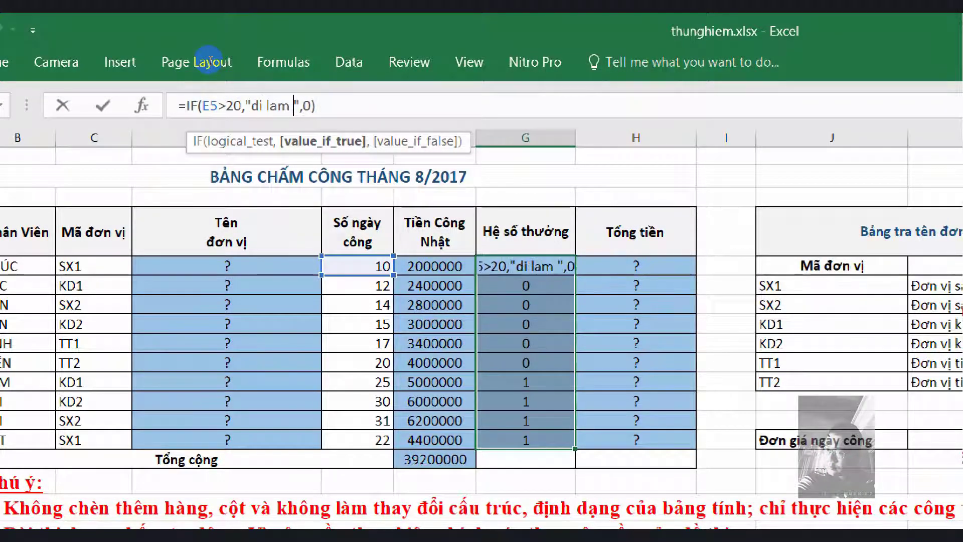
pyautogui.write('du')
pyautogui.press('Right')
pyautogui.press('Right')
pyautogui.press('Delete')
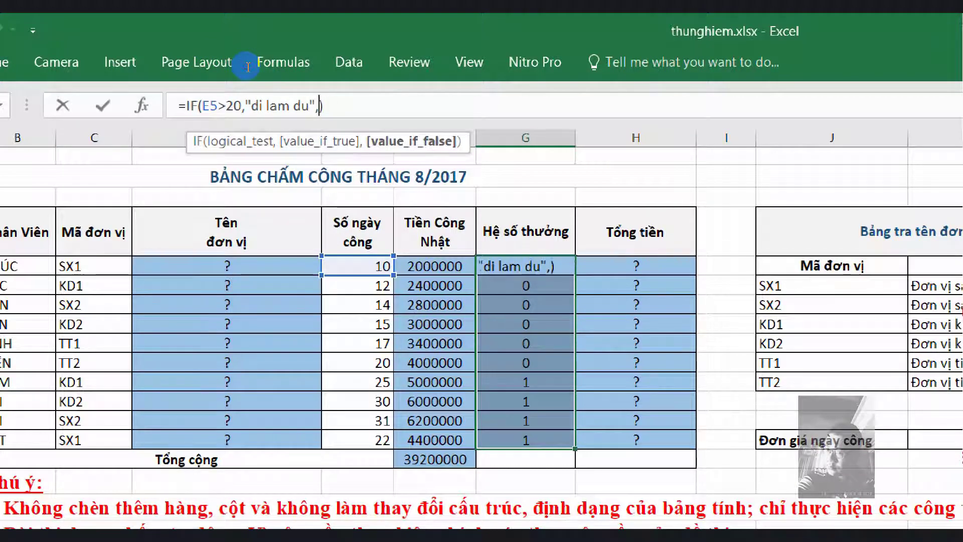
pyautogui.write('di lam thieu')
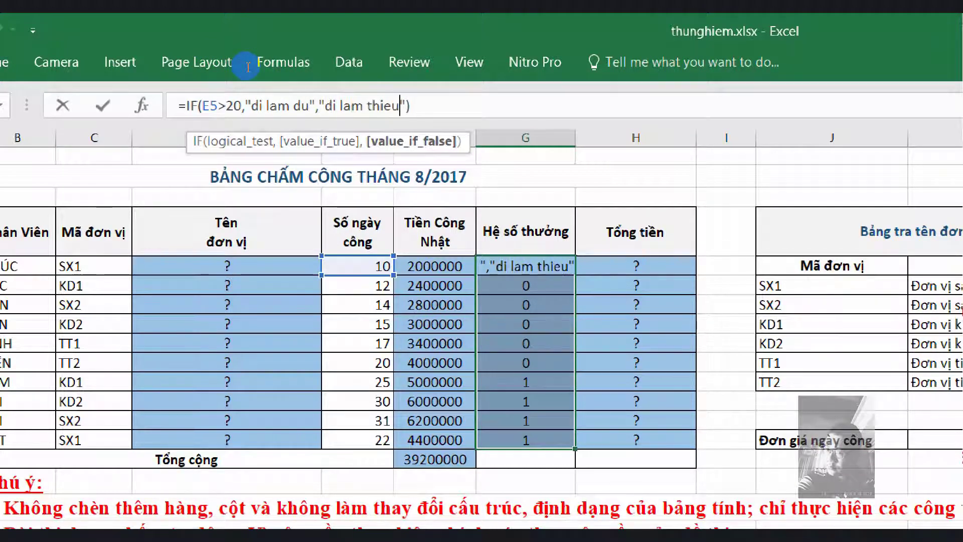
pyautogui.press('Right')
pyautogui.press('Right')
pyautogui.press('Return')
pyautogui.hotkey('shift', 'Return')
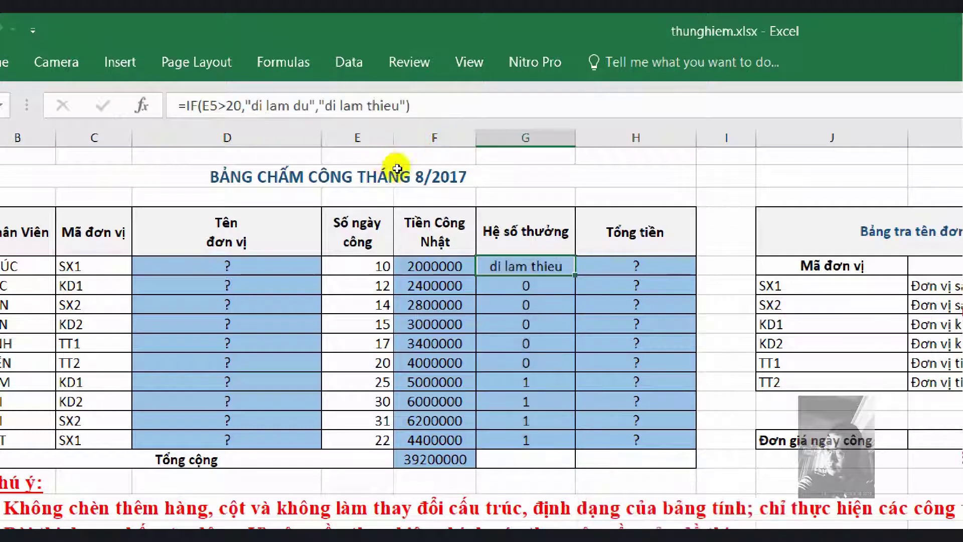
pyautogui.hotkey('ctrl', 'd')
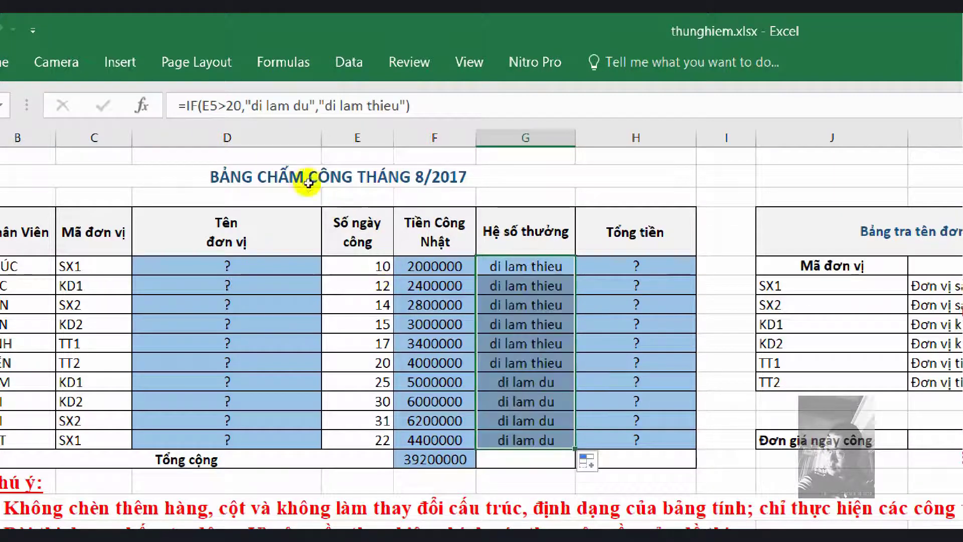
# - Restore G5's formula to =IF(E5>20,1,0)
pyautogui.click(290, 105)
pyautogui.moveTo(325, 68); pyautogui.dragTo(205, 64)
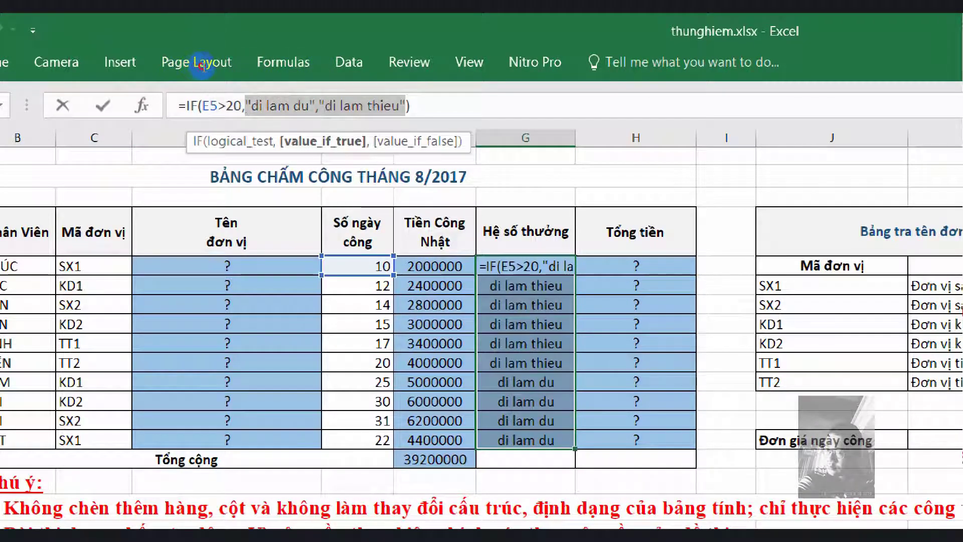
pyautogui.press('BackSpace')
pyautogui.press('Return')
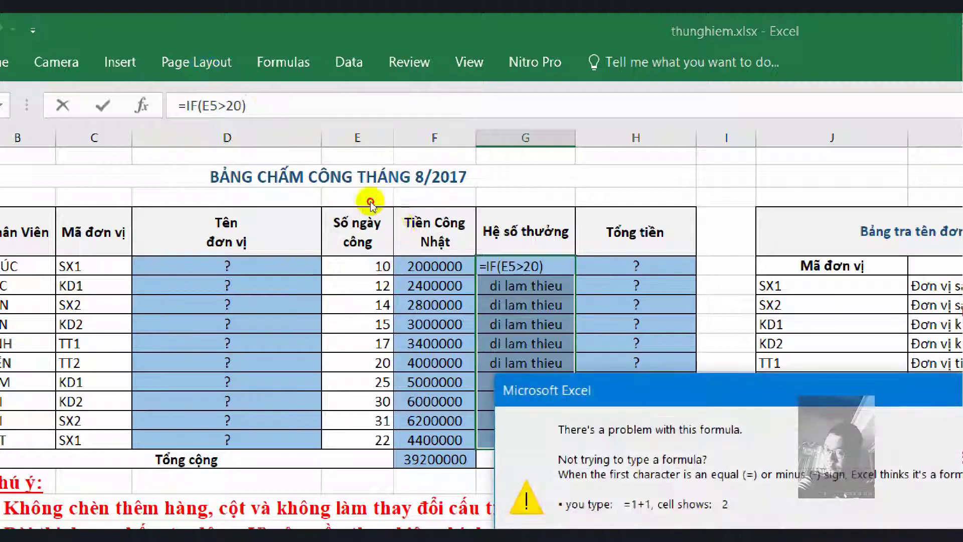
pyautogui.press('Return')
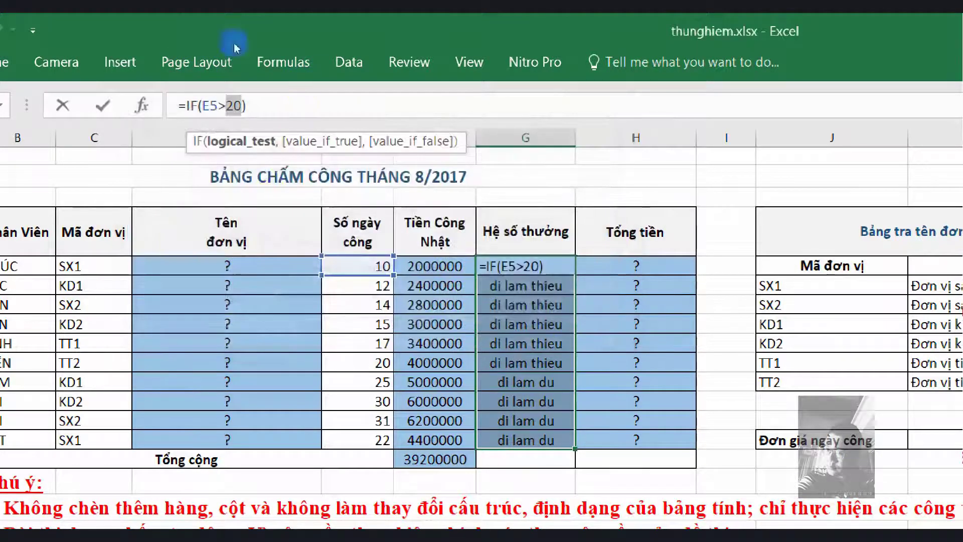
pyautogui.write(',')
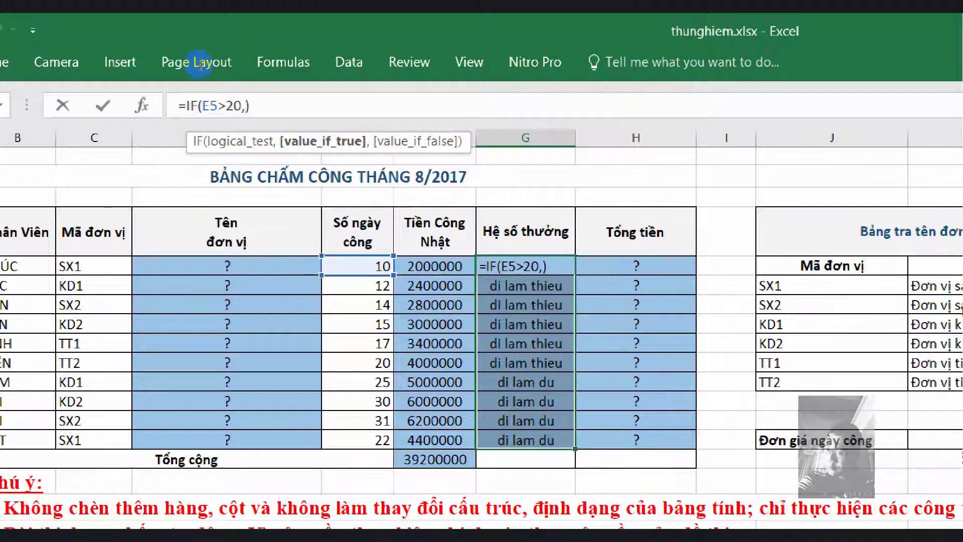
pyautogui.press('BackSpace')
pyautogui.press('BackSpace')
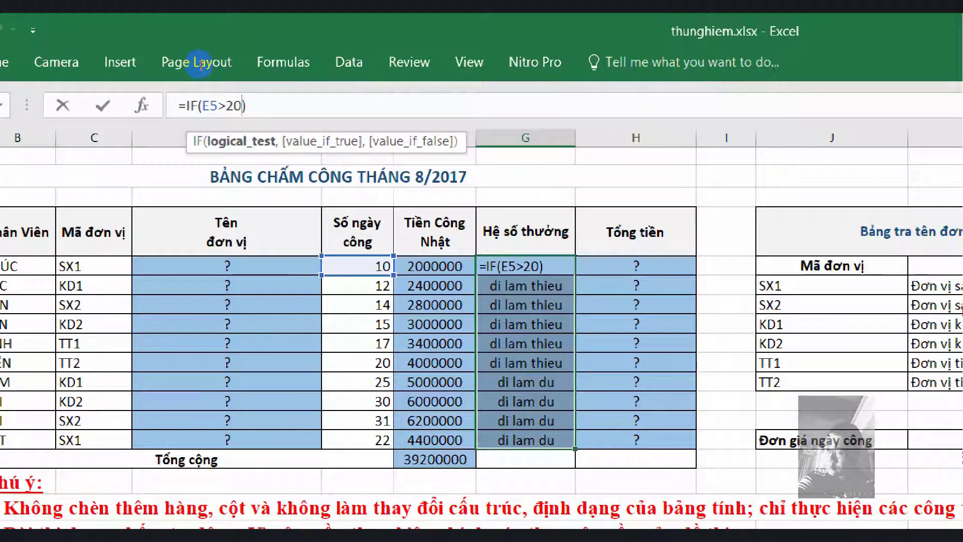
pyautogui.write(',')
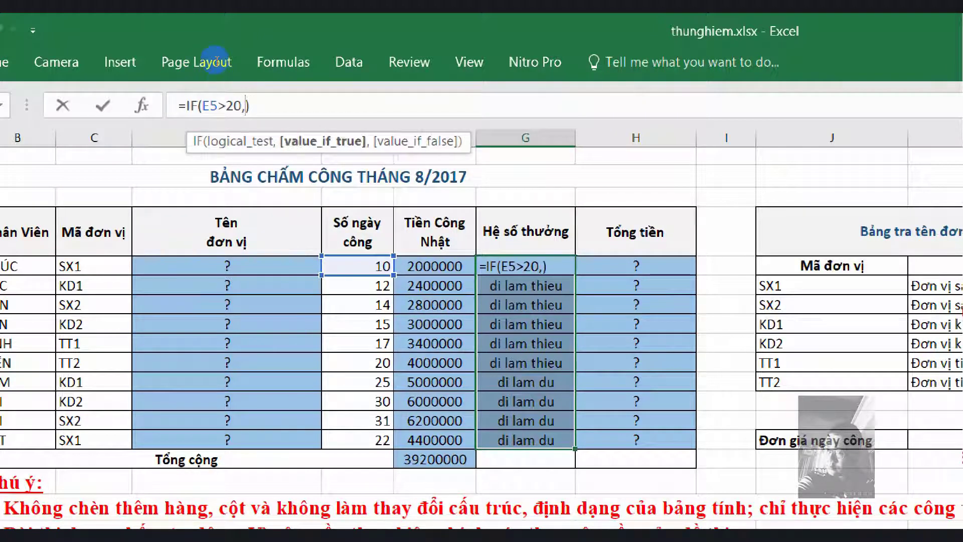
pyautogui.write(',0')
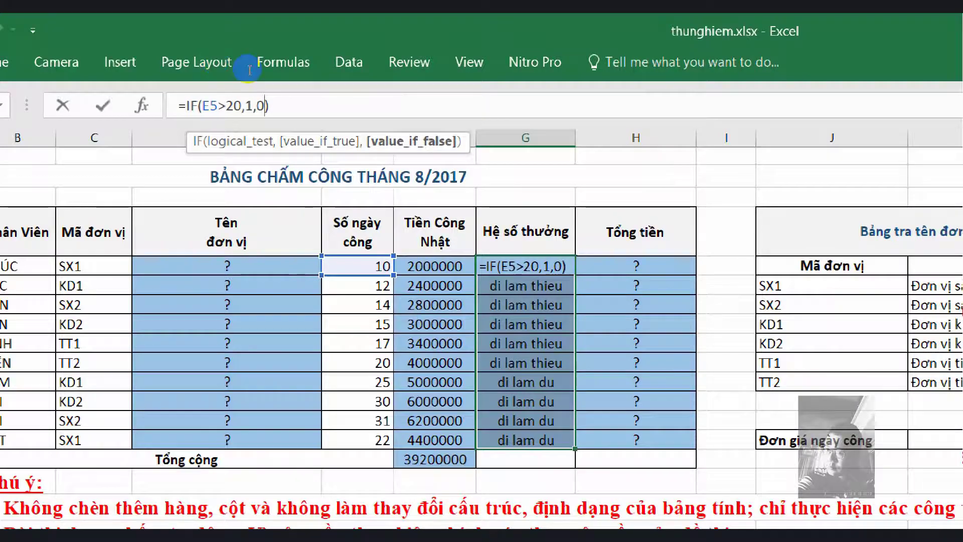
pyautogui.press('Return')
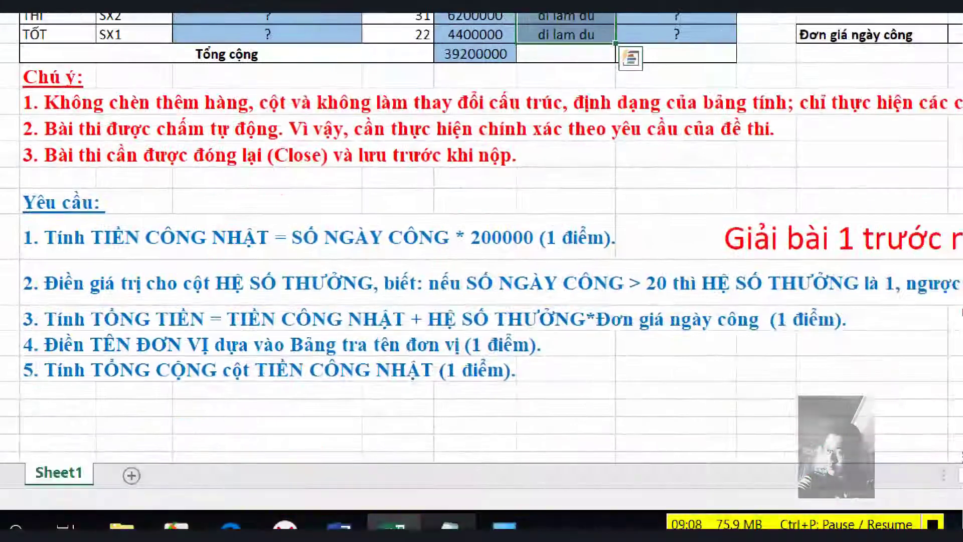
# - Add a Notepad correction that an IF needs both the true and false values
pyautogui.hotkey('alt', 'Tab')
pyautogui.press('Return')
pyautogui.press('Return')
pyautogui.write('dính ch')
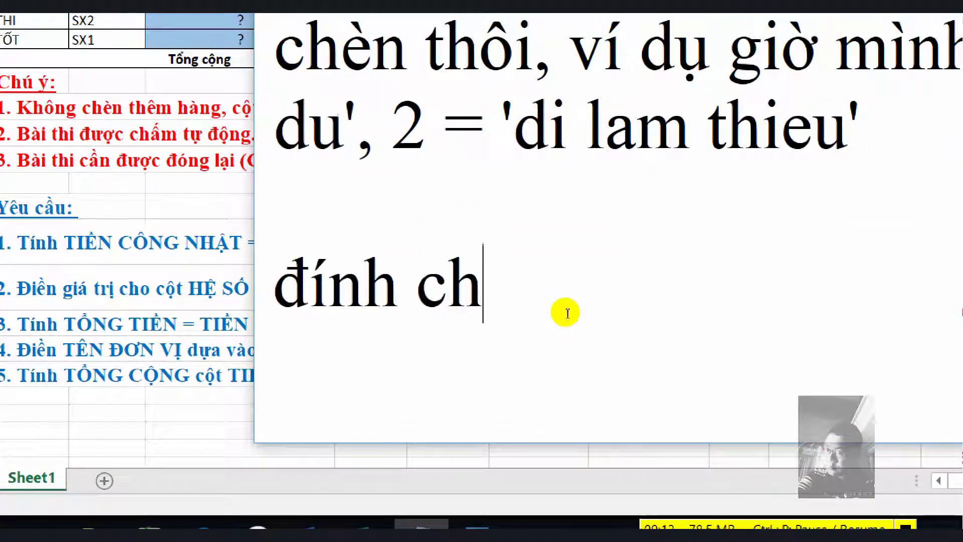
pyautogui.write('ính lai tí laf phair c')
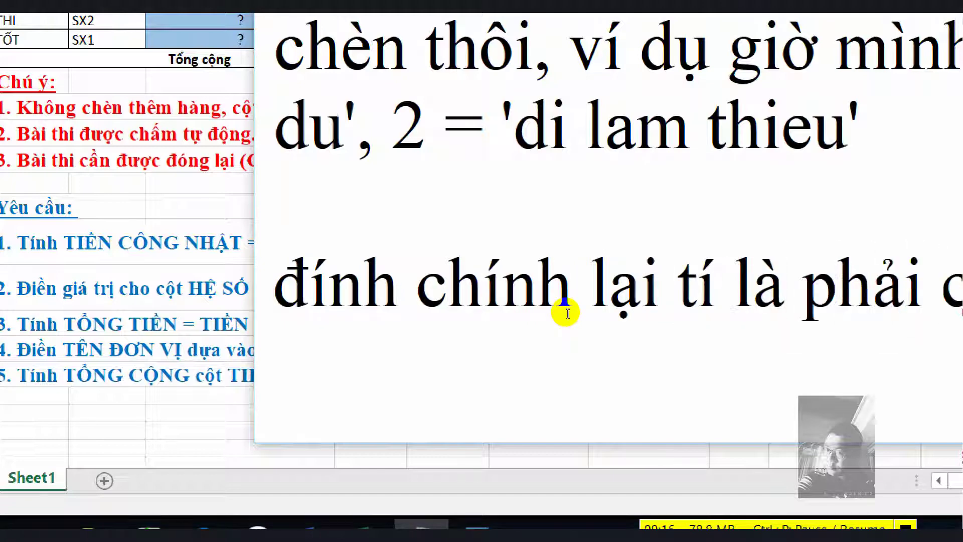
pyautogui.press('BackSpace')
pyautogui.write('có đủ ')
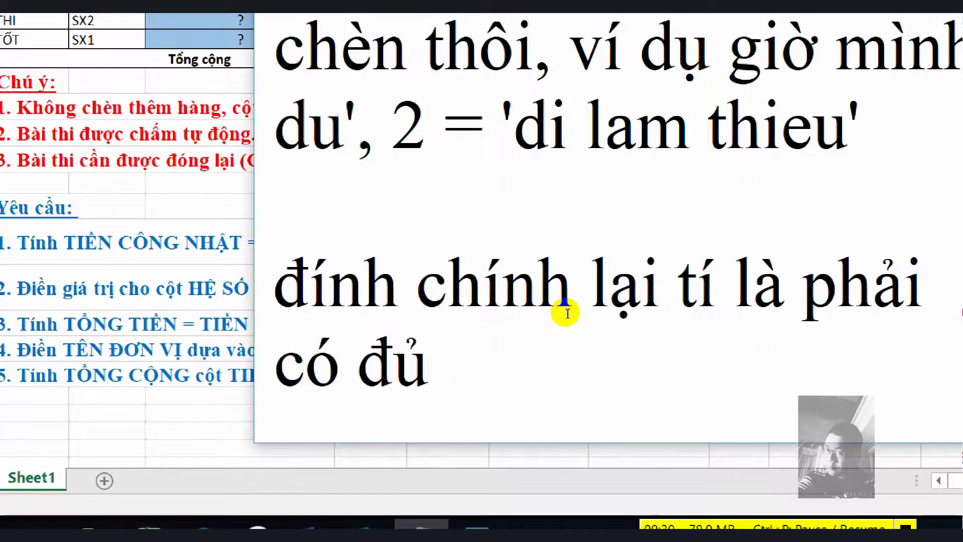
pyautogui.write('car giá trị đung và s')
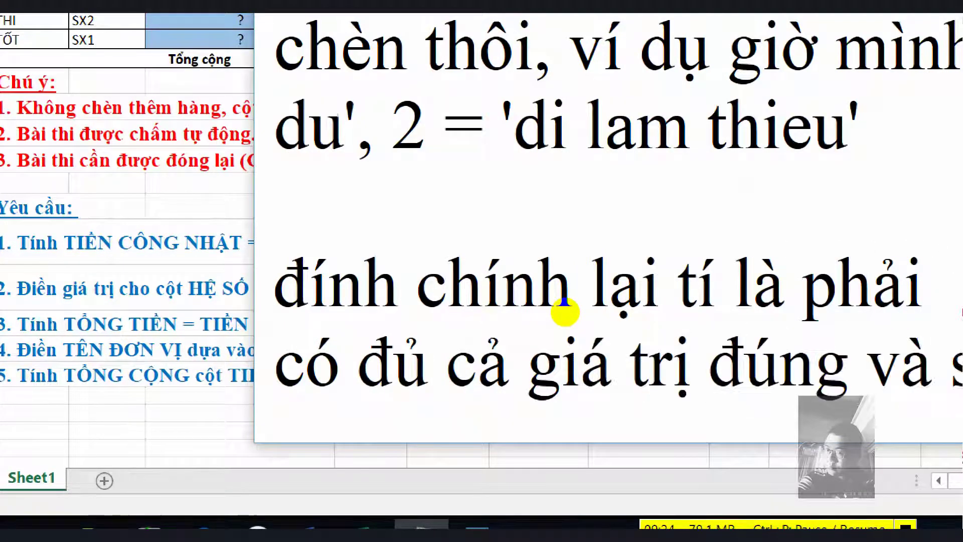
pyautogui.press('BackSpace')
pyautogui.write('sai nha!')
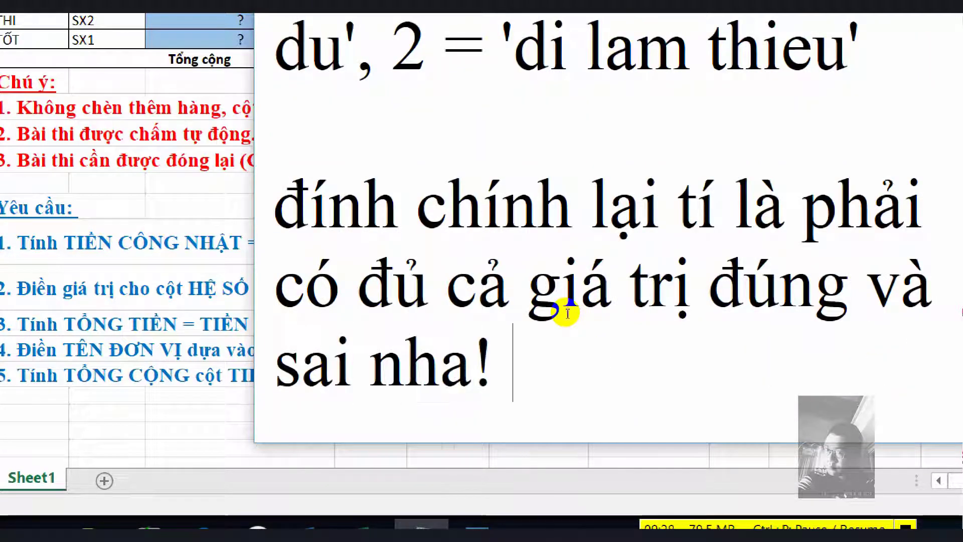
pyautogui.press('Return')
# - Add the remark 'lâu rồi nên hơi nông nỗi :D' on the next line
pyautogui.write('n')
pyautogui.press('BackSpace')
pyautogui.write('lâu rồi n')
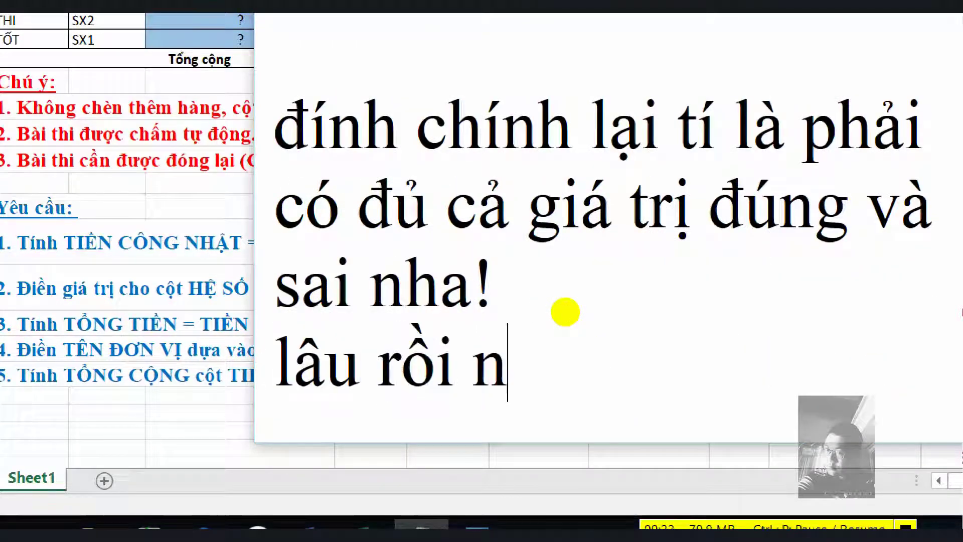
pyautogui.write('ên hơi nông nỗi')
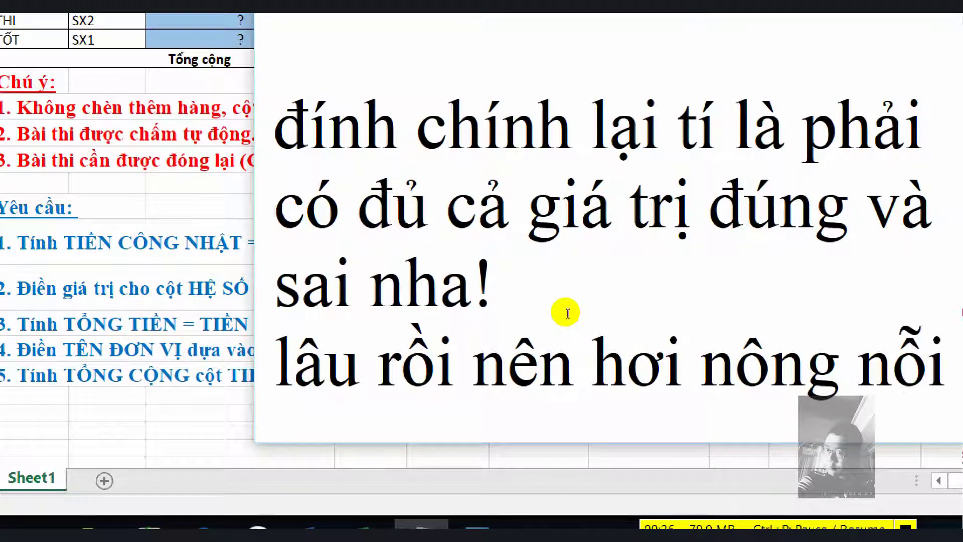
pyautogui.write(' :D')
pyautogui.press('Return')
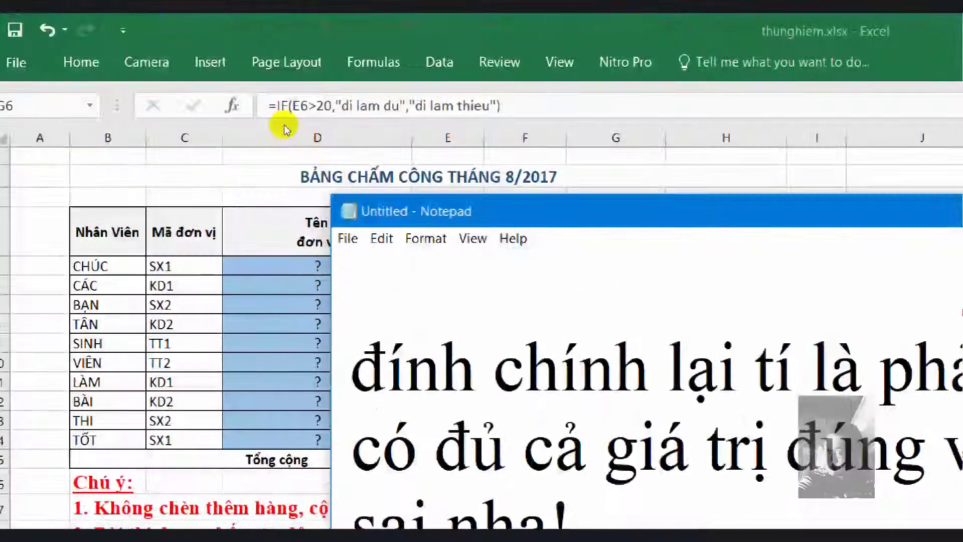
# - Copy G5's =IF(E5>20,1,0) down through G14, then select cell K24
pyautogui.hotkey('alt', 'Tab')
pyautogui.scroll(-2, 280, 275)
pyautogui.scroll(-2, 280, 276)
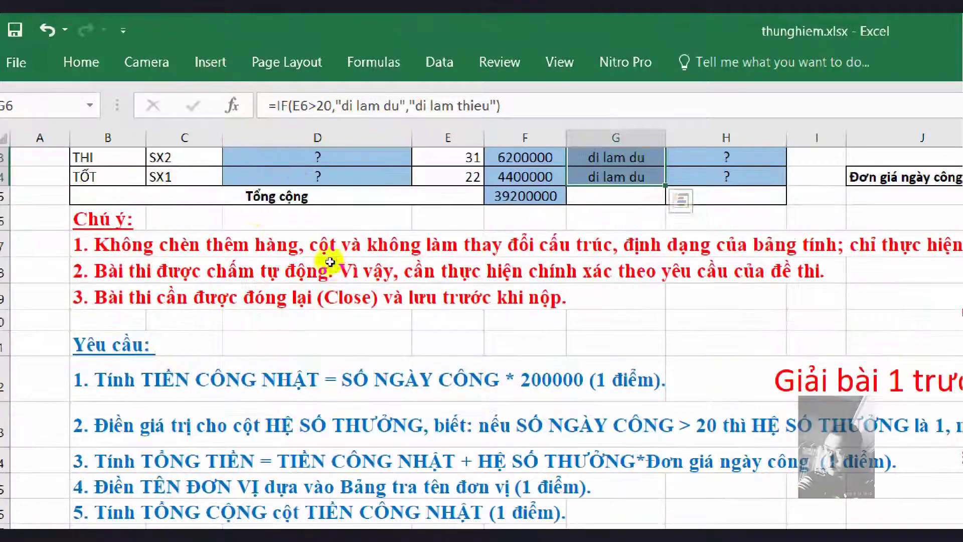
pyautogui.hotkey('ctrl', 'q')
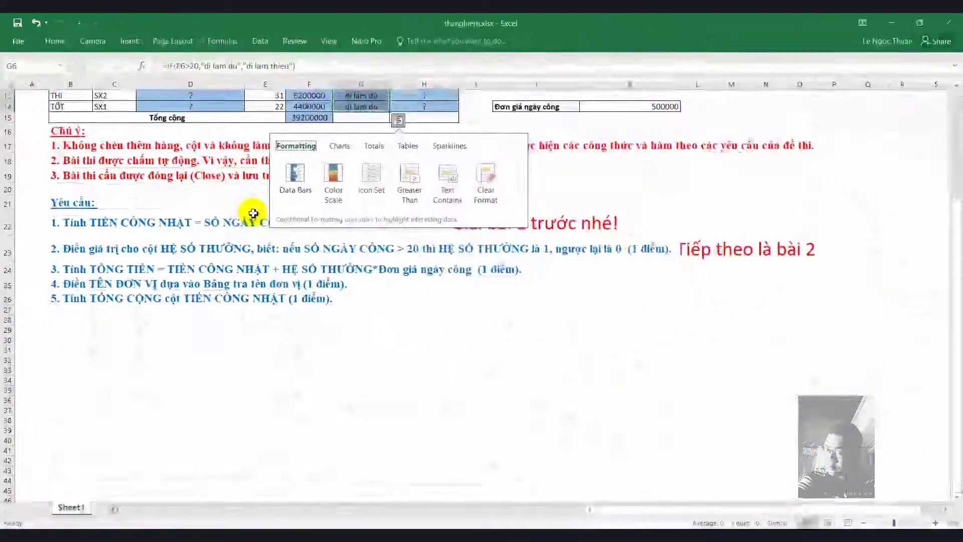
pyautogui.click(423, 350)
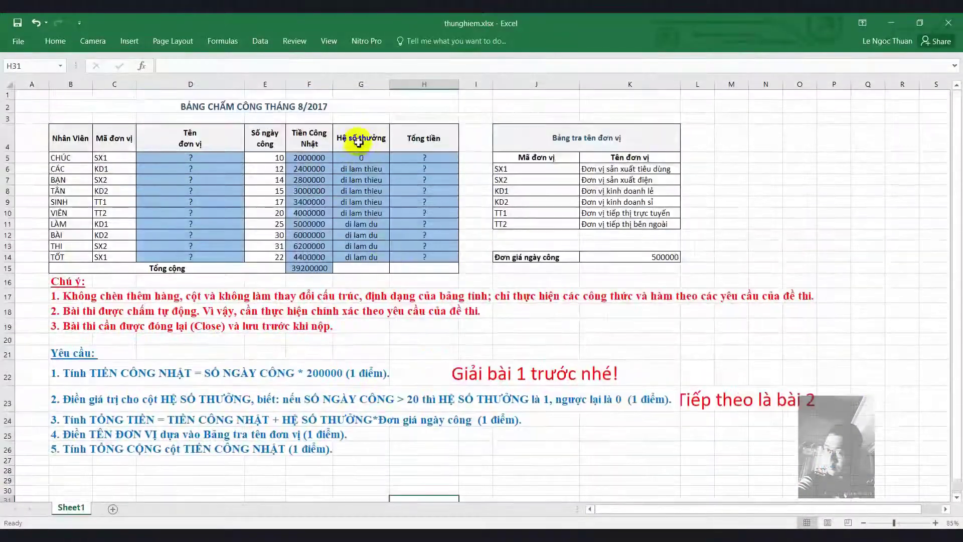
pyautogui.moveTo(361, 169); pyautogui.dragTo(361, 235)
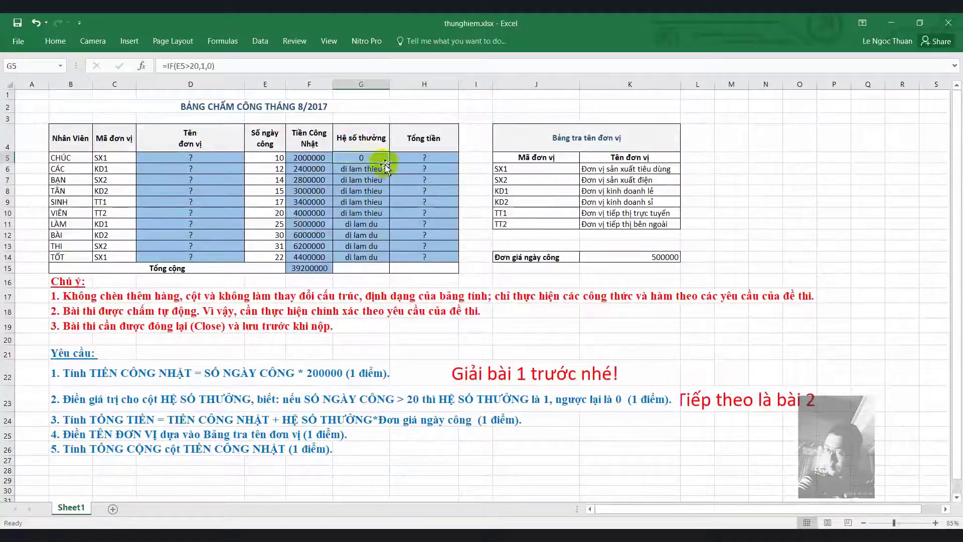
pyautogui.click(381, 155)
pyautogui.moveTo(389, 163); pyautogui.dragTo(390, 261)
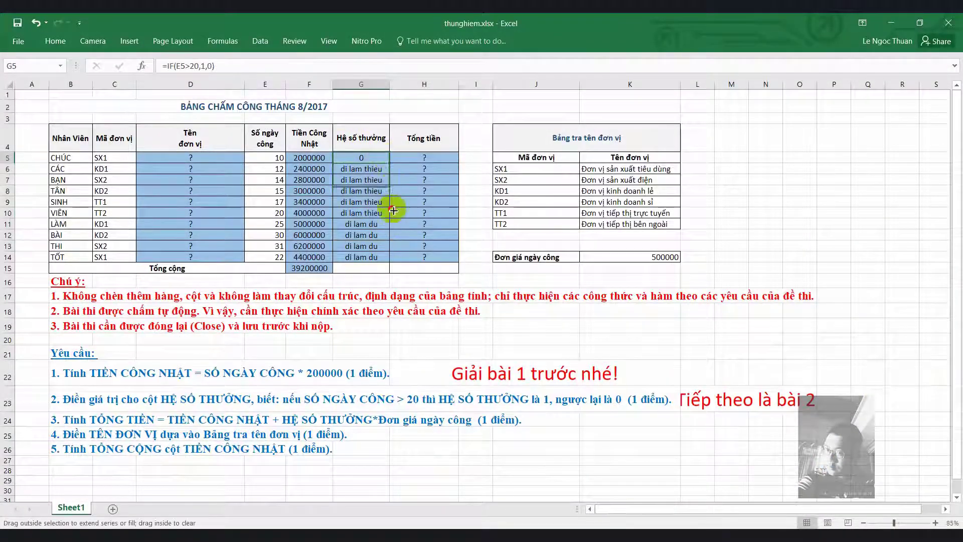
pyautogui.click(451, 470)
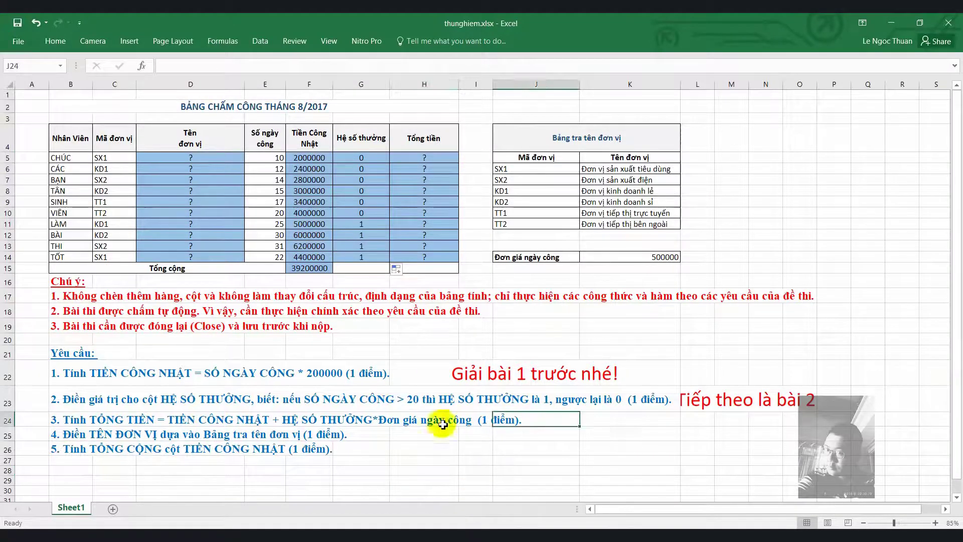
pyautogui.click(612, 420)
pyautogui.write('Bài 3 nhé')
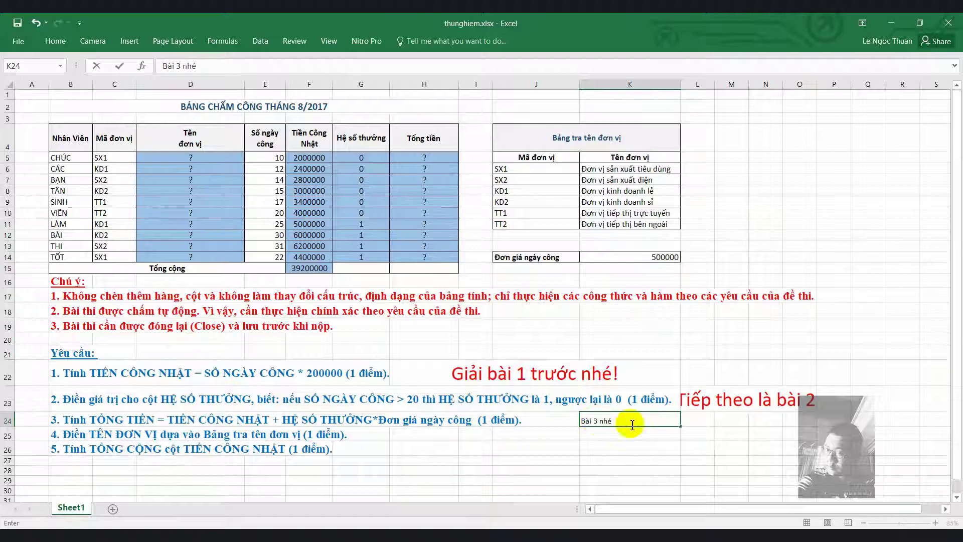
# - Format the 'Bài 3 nhé' note in K24 as size 28 red text
pyautogui.moveTo(627, 421); pyautogui.dragTo(592, 416)
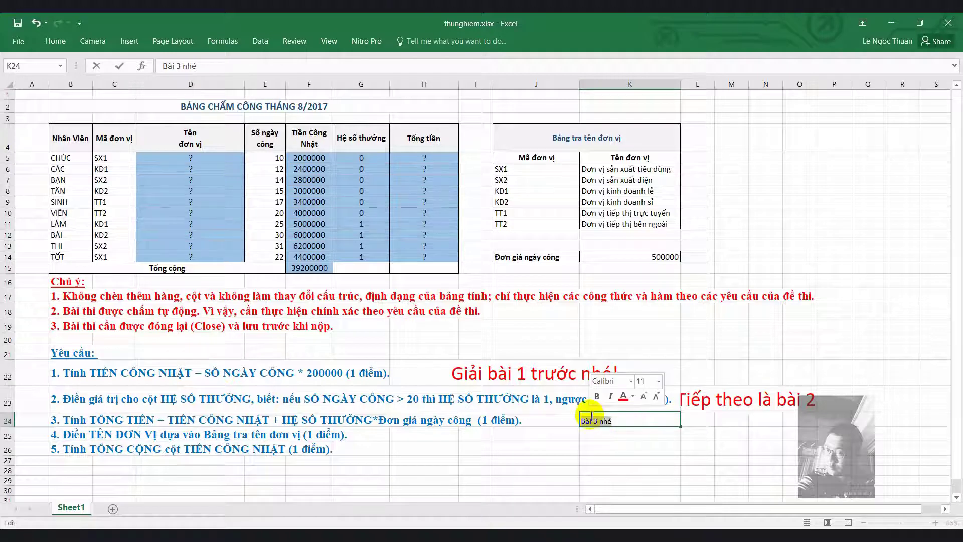
pyautogui.click(623, 396)
pyautogui.click(658, 381)
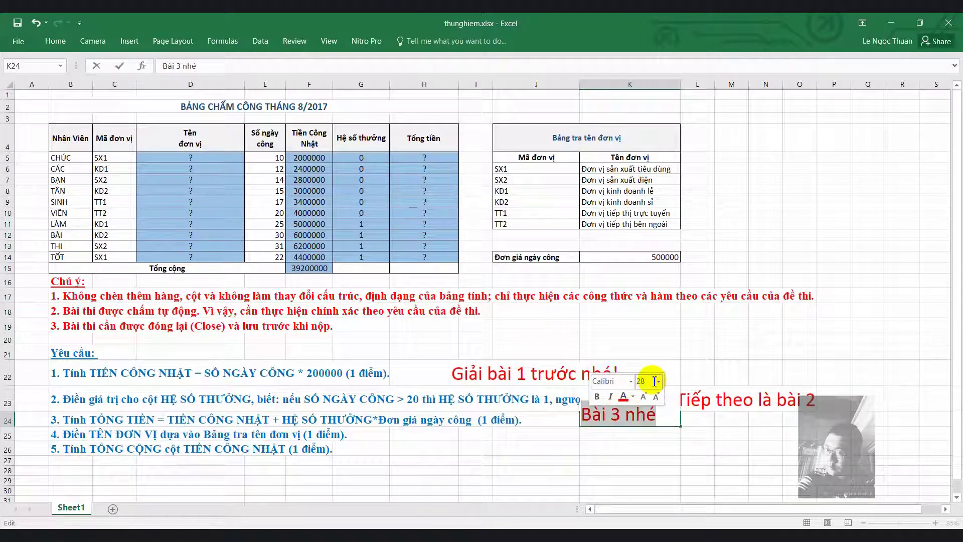
pyautogui.click(555, 458)
pyautogui.click(396, 425)
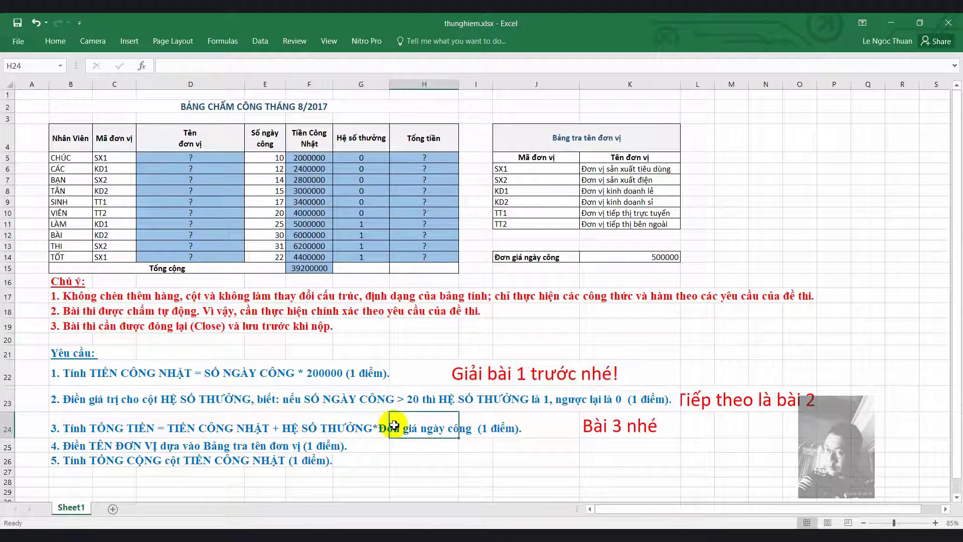
# - Enter =F5+G5*K14 in H5 and fill it down to H14
pyautogui.click(408, 158)
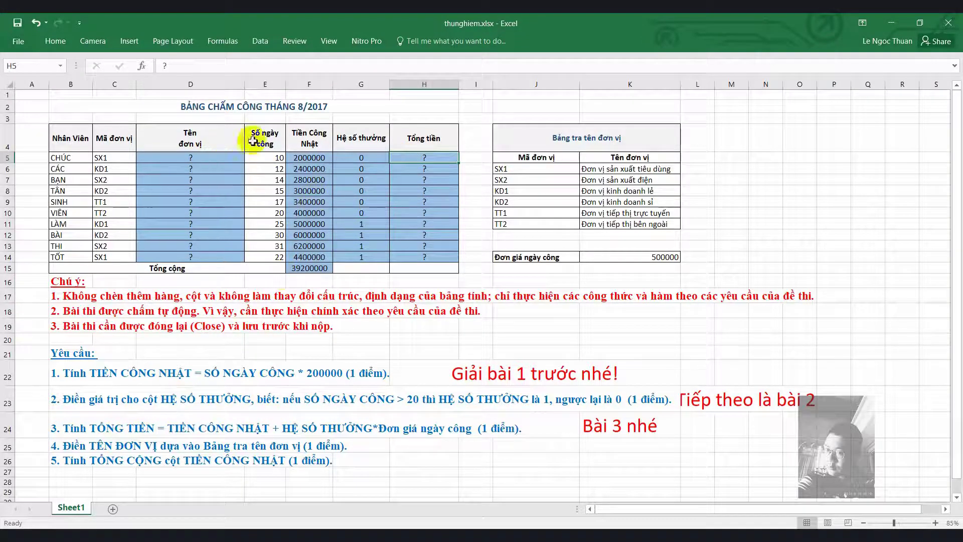
pyautogui.click(197, 68)
pyautogui.write('=')
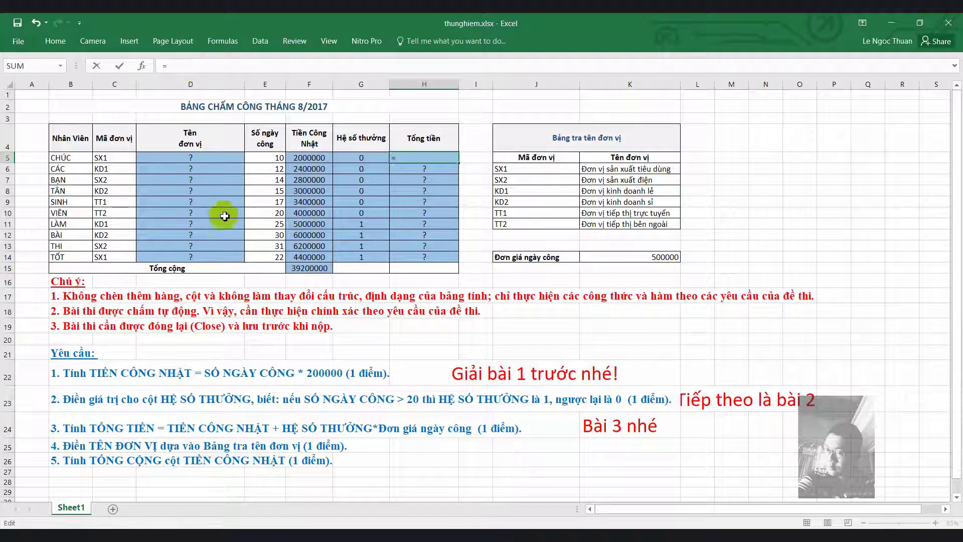
pyautogui.click(309, 157)
pyautogui.write('F5+G5*')
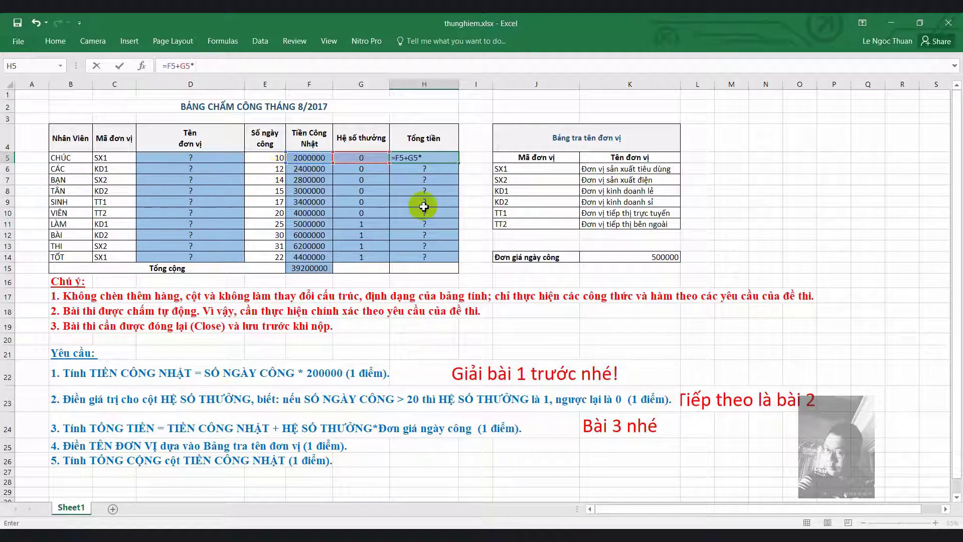
pyautogui.click(599, 258)
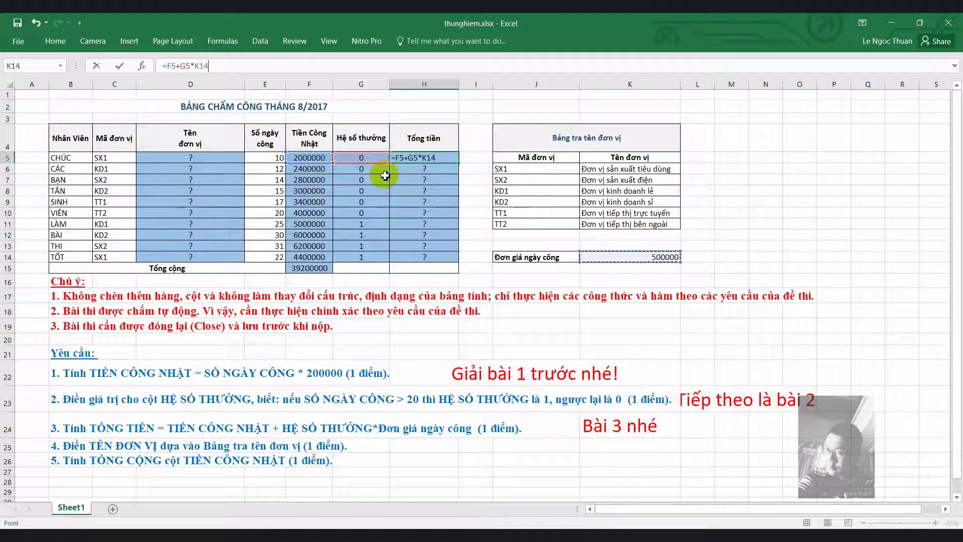
pyautogui.press('Return')
pyautogui.click(411, 158)
pyautogui.moveTo(458, 162); pyautogui.dragTo(454, 259)
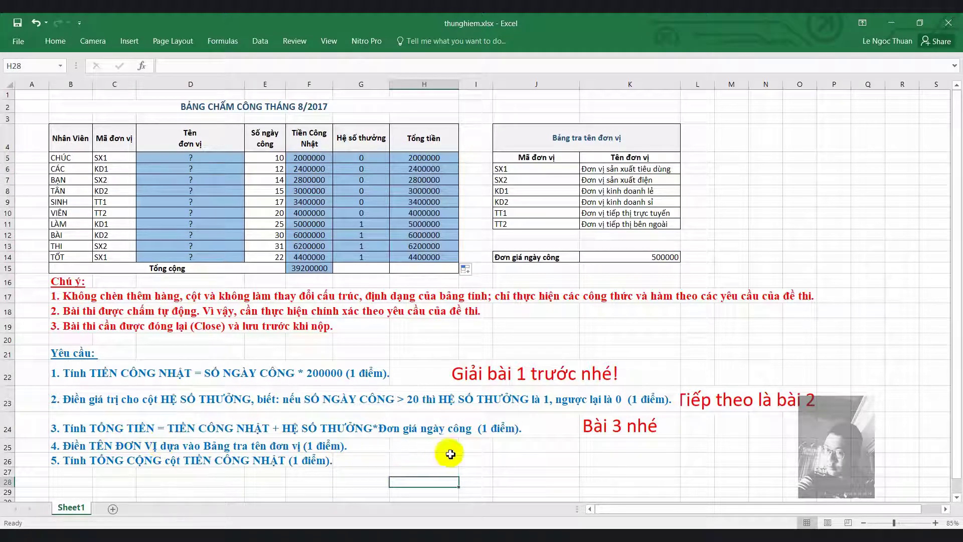
pyautogui.click(141, 448)
# - Note that task 4 needs the vlookup (vertical lookup) function searching by column, then minimize Notepad
pyautogui.click(261, 460)
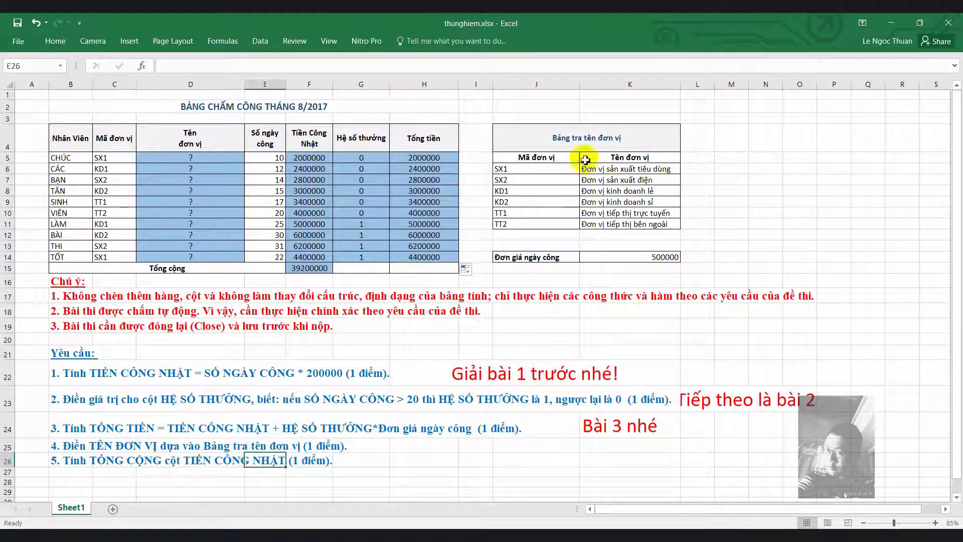
pyautogui.click(536, 169)
pyautogui.click(428, 523)
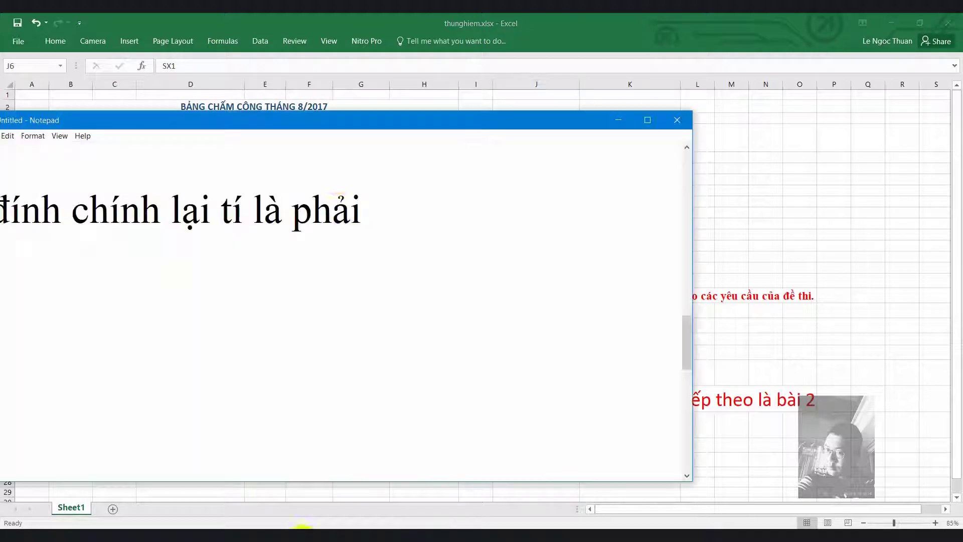
pyautogui.moveTo(419, 122); pyautogui.dragTo(583, 88)
pyautogui.scroll(-1, 292, 359)
pyautogui.scroll(-1, 291, 360)
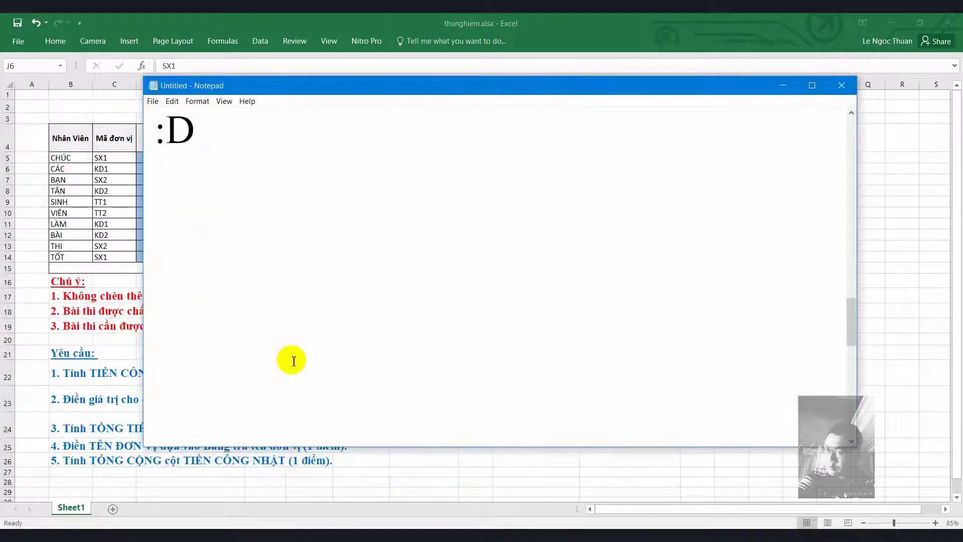
pyautogui.scroll(-1, 292, 359)
pyautogui.write('Để')
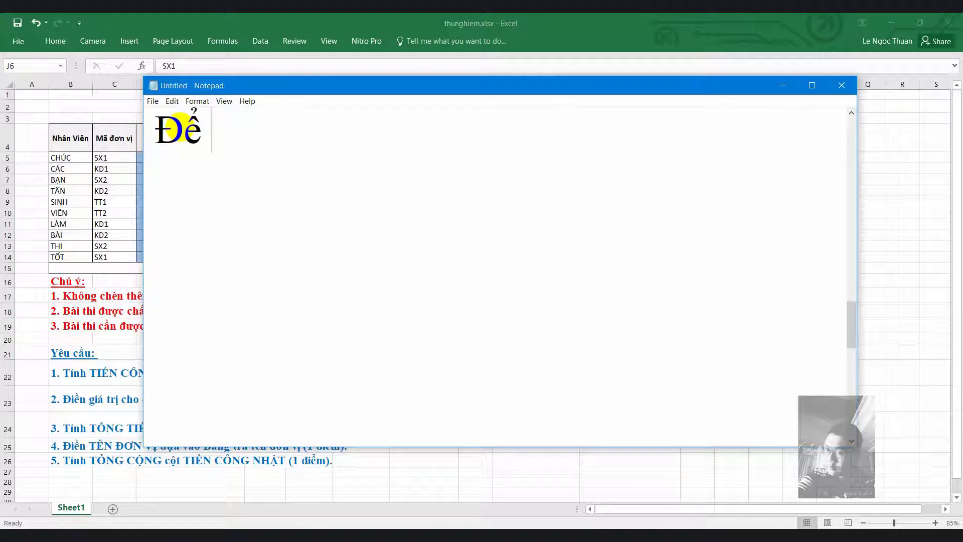
pyautogui.write('làm bai')
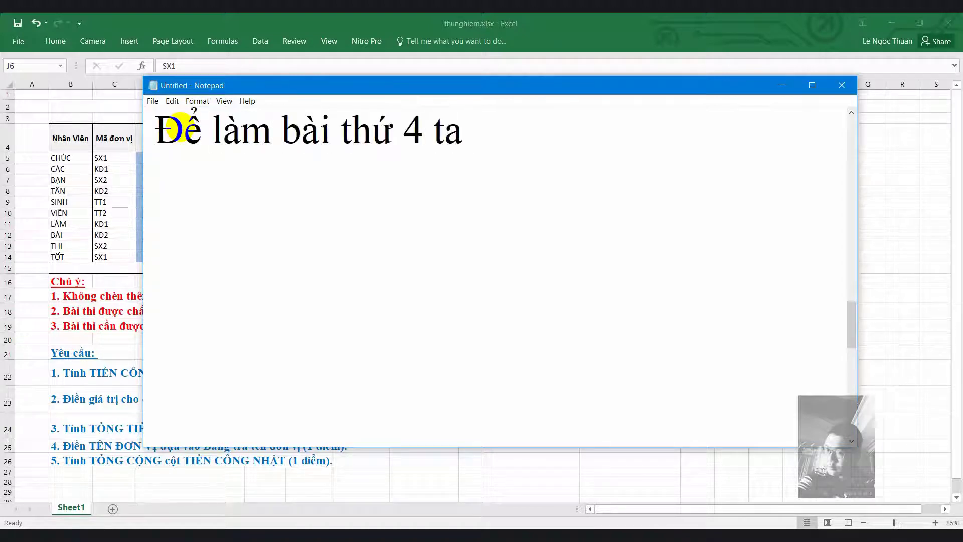
pyautogui.write(' cần chu')
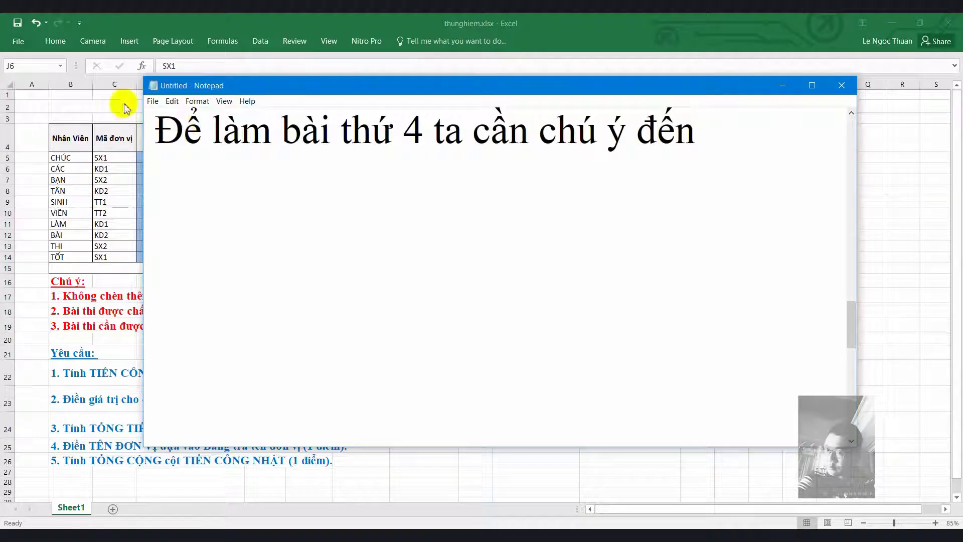
pyautogui.moveTo(452, 86)
pyautogui.mouseDown()
pyautogui.moveTo(578, 327)
pyautogui.moveTo(491, 119)
pyautogui.mouseUp()
pyautogui.write('hàm vl')
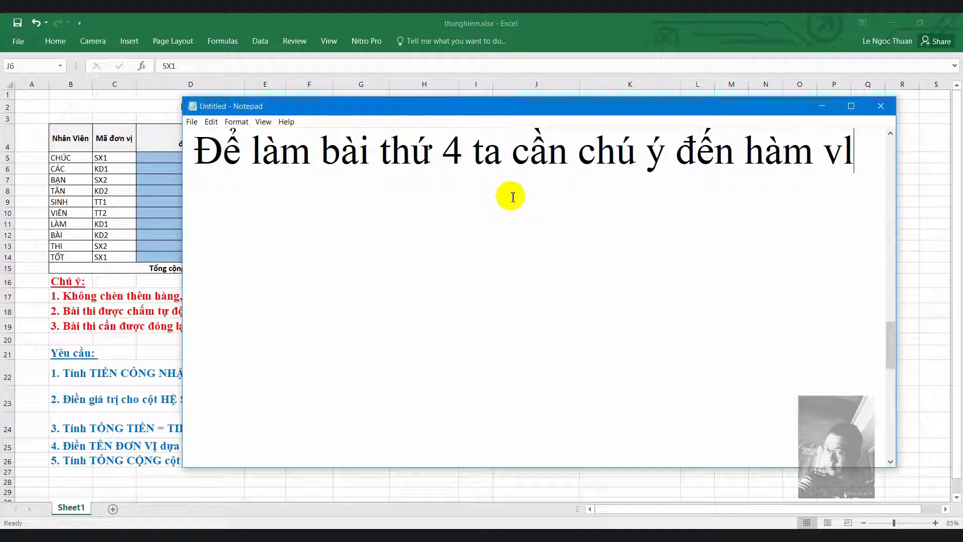
pyautogui.write('oo')
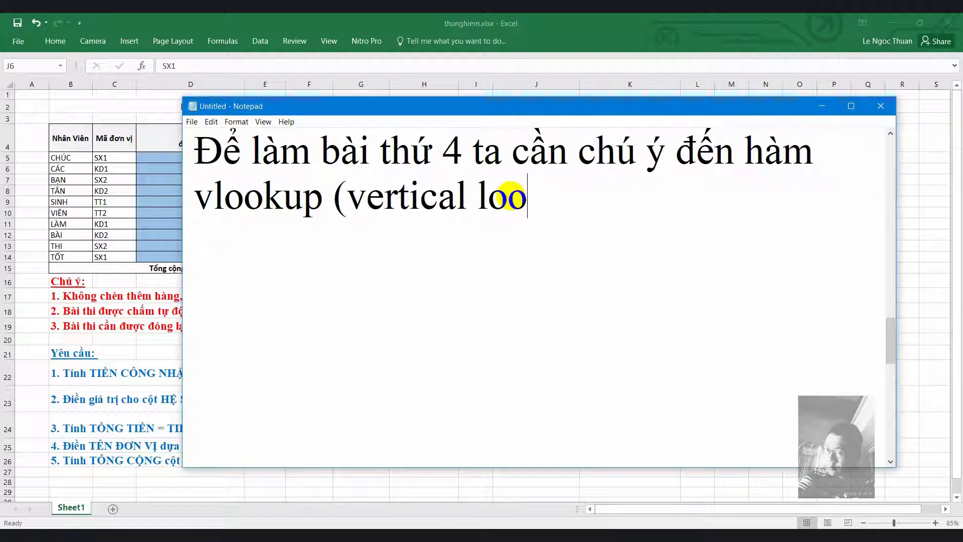
pyautogui.write('kup) dò tìm theo cột;')
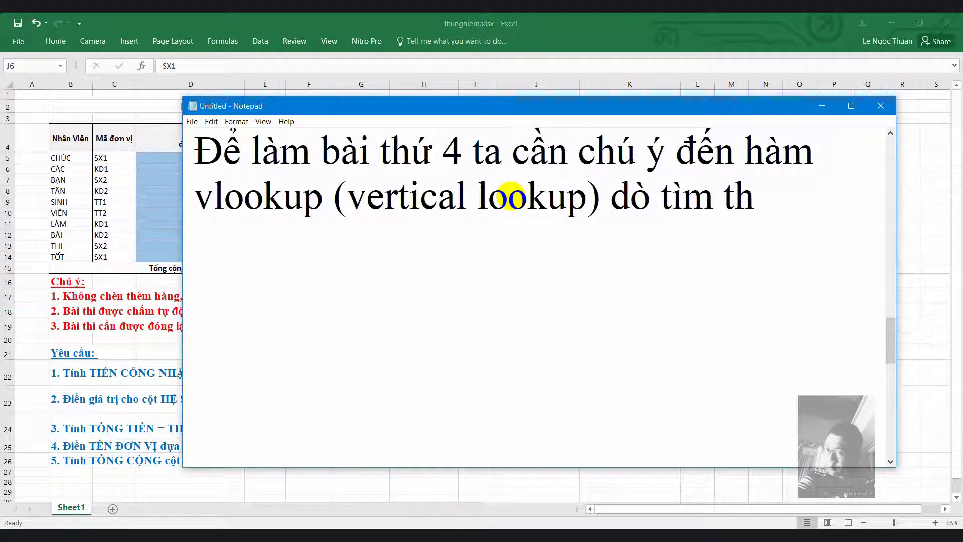
pyautogui.click(821, 106)
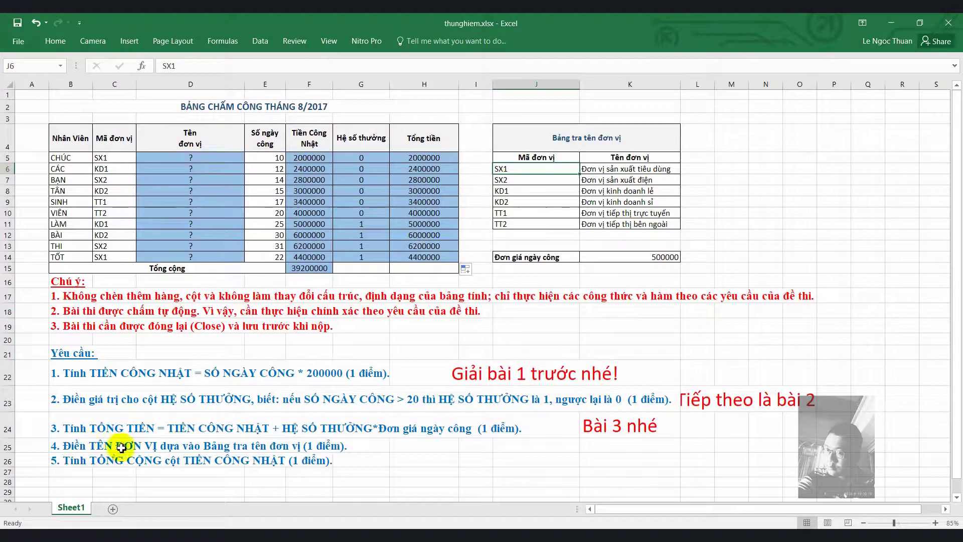
# - Enter =VLOOKUP(C5,J6:K11,2) in D5 and fill it down, revealing #N/A in lower rows
pyautogui.click(188, 158)
pyautogui.click(183, 66)
pyautogui.write('=')
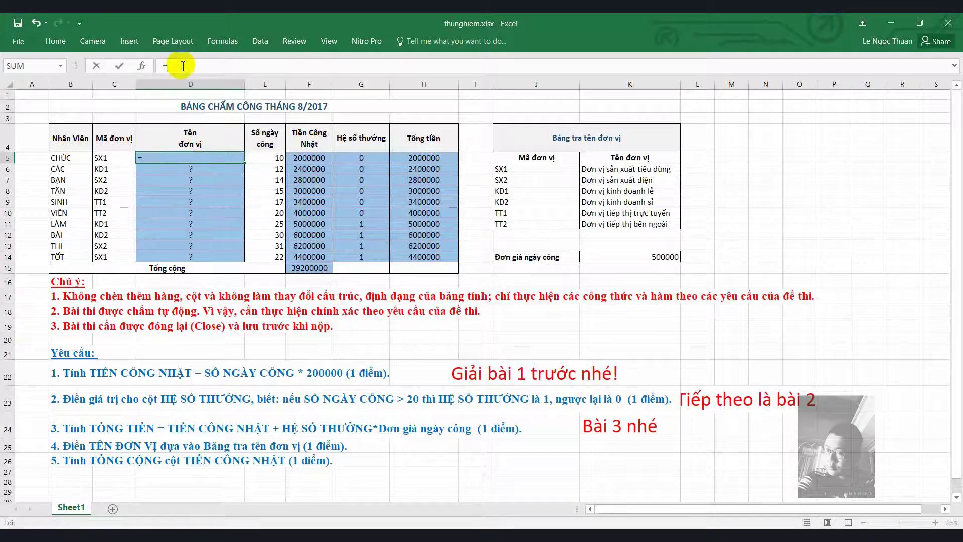
pyautogui.write('vlo')
pyautogui.click(183, 66)
pyautogui.press('BackSpace')
pyautogui.press('BackSpace')
pyautogui.write('okup(')
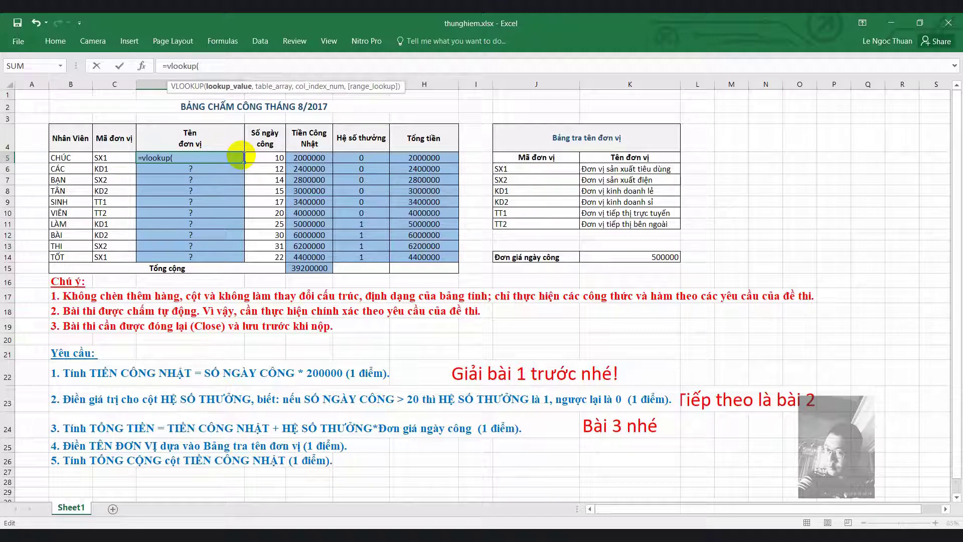
pyautogui.click(102, 159)
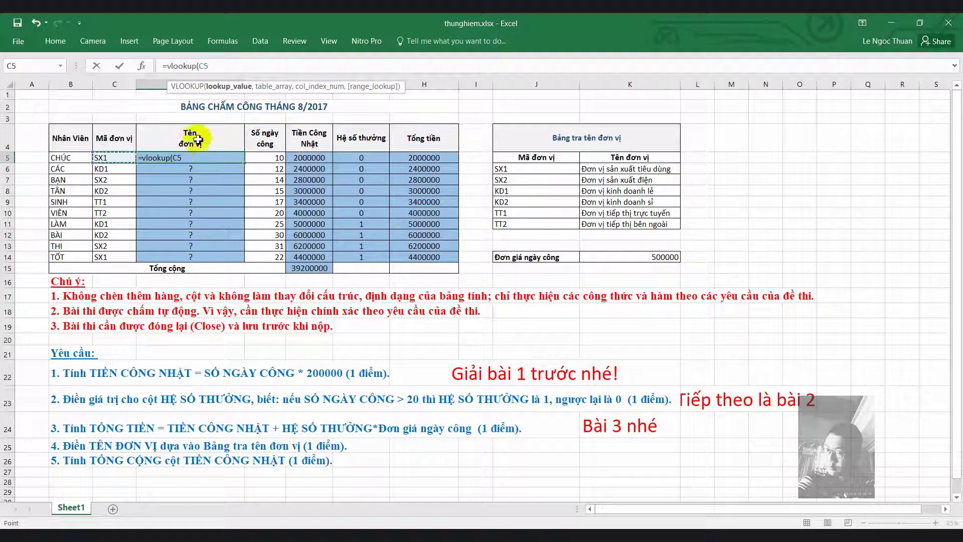
pyautogui.moveTo(539, 169); pyautogui.dragTo(652, 224)
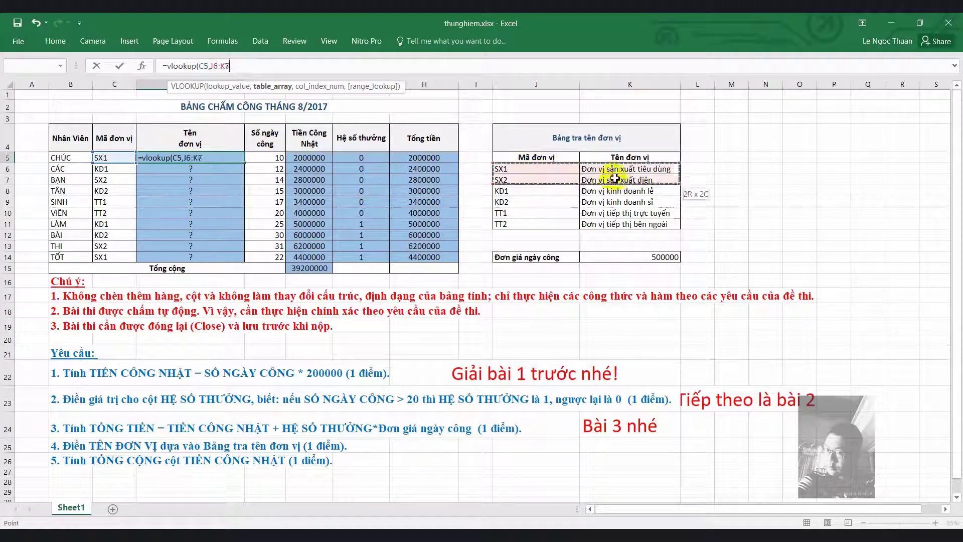
pyautogui.write(',2')
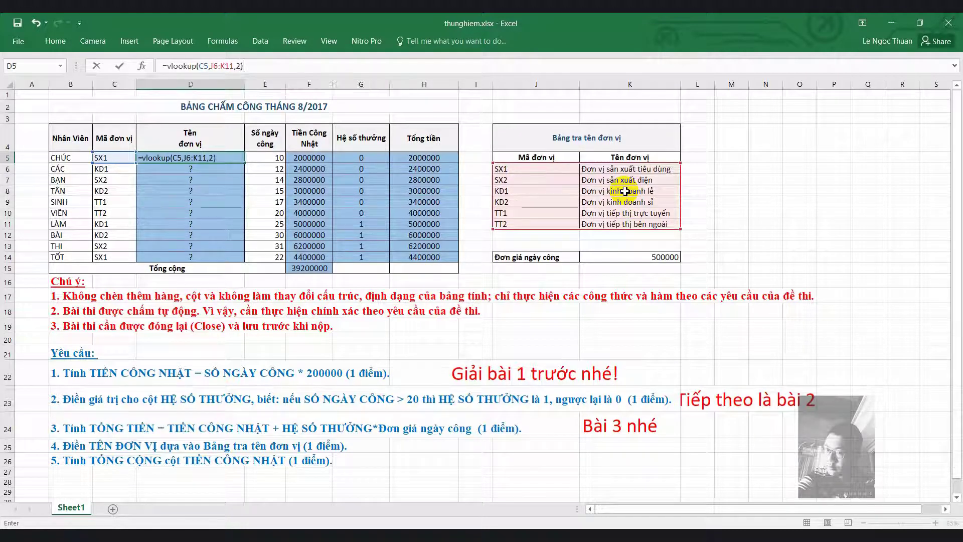
pyautogui.press('Return')
pyautogui.click(222, 161)
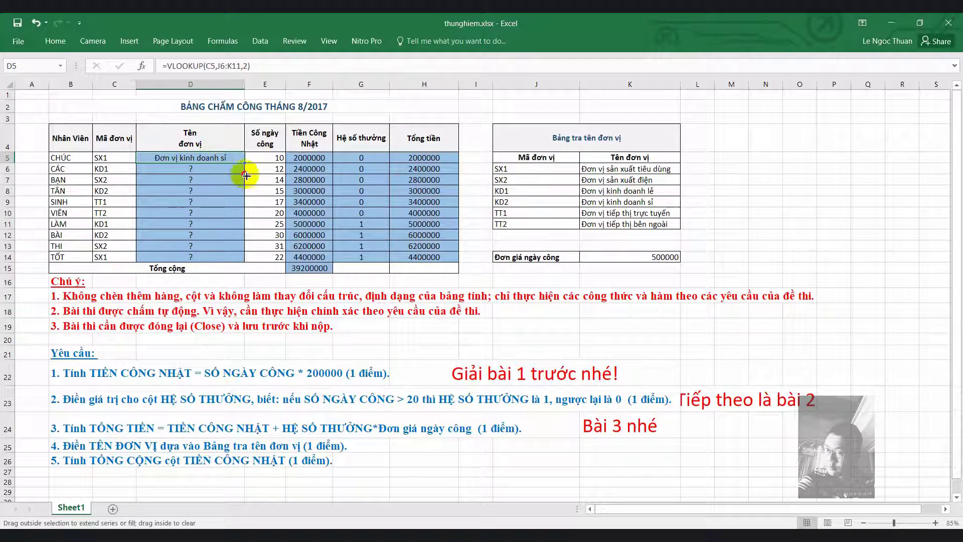
pyautogui.doubleClick(244, 162)
pyautogui.click(186, 170)
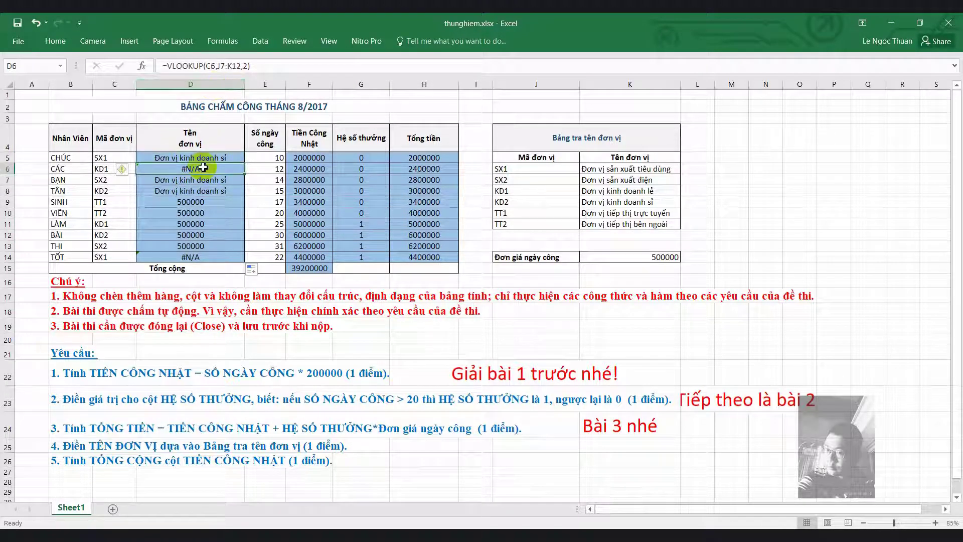
# - Lock the lookup range as $J$6:$K$11 in D5 and refill D5:D14
pyautogui.click(203, 159)
pyautogui.doubleClick(226, 66)
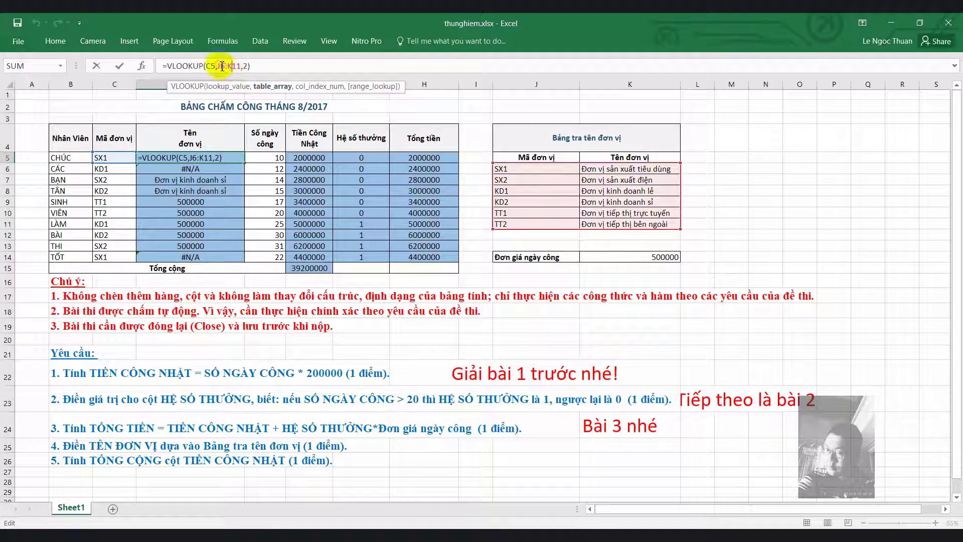
pyautogui.moveTo(239, 67); pyautogui.dragTo(241, 66)
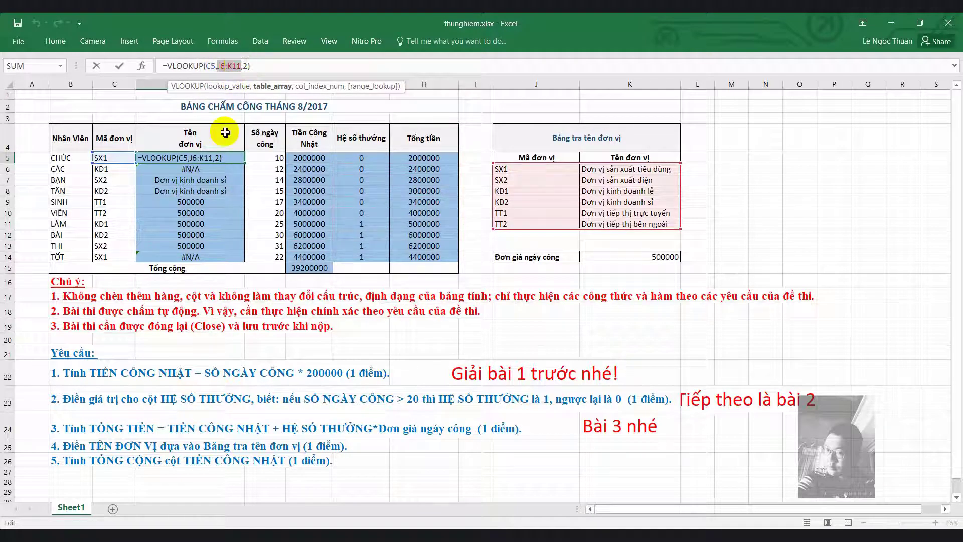
pyautogui.press('F4')
pyautogui.click(211, 157)
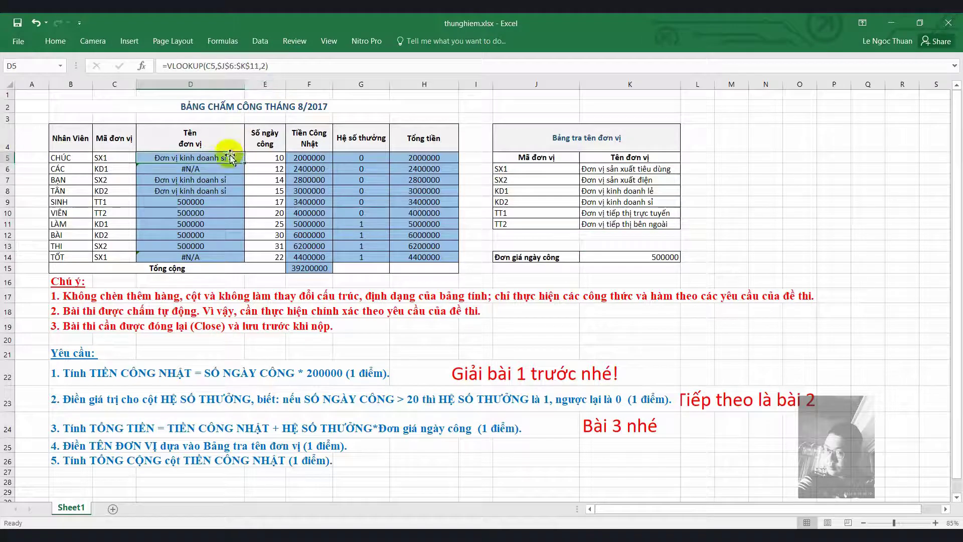
pyautogui.moveTo(245, 163); pyautogui.dragTo(245, 260)
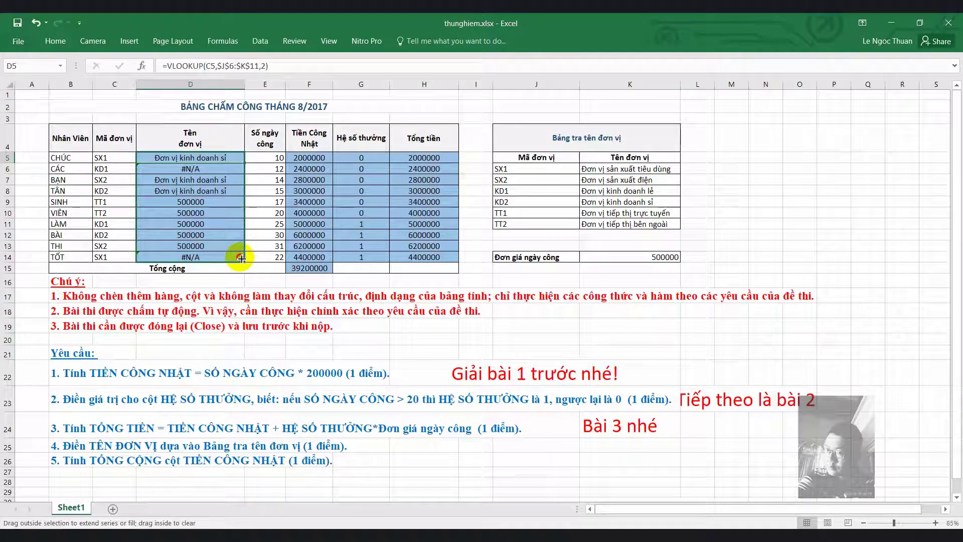
# - Check the copied formulas in D6, D7 and D14 for the locked range
pyautogui.click(196, 171)
pyautogui.click(208, 179)
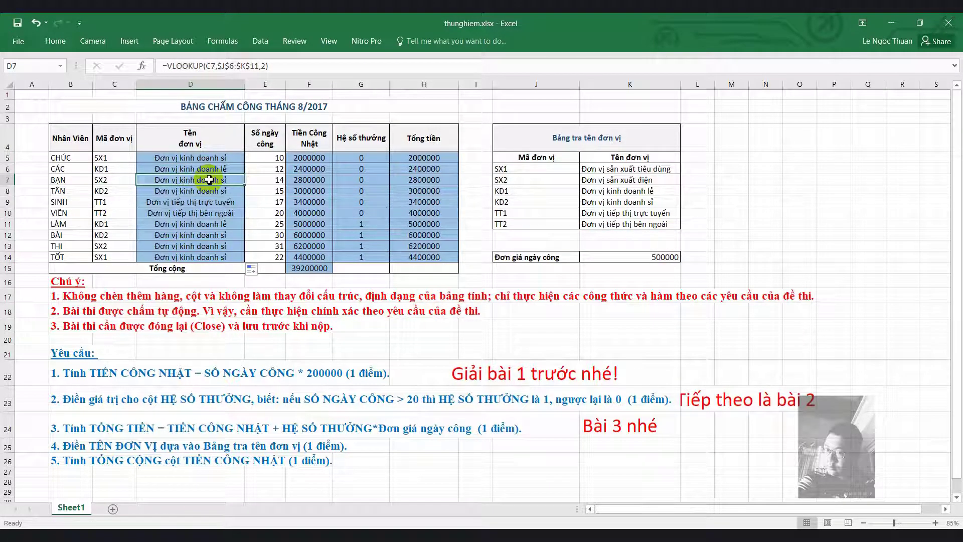
pyautogui.click(201, 268)
pyautogui.click(201, 257)
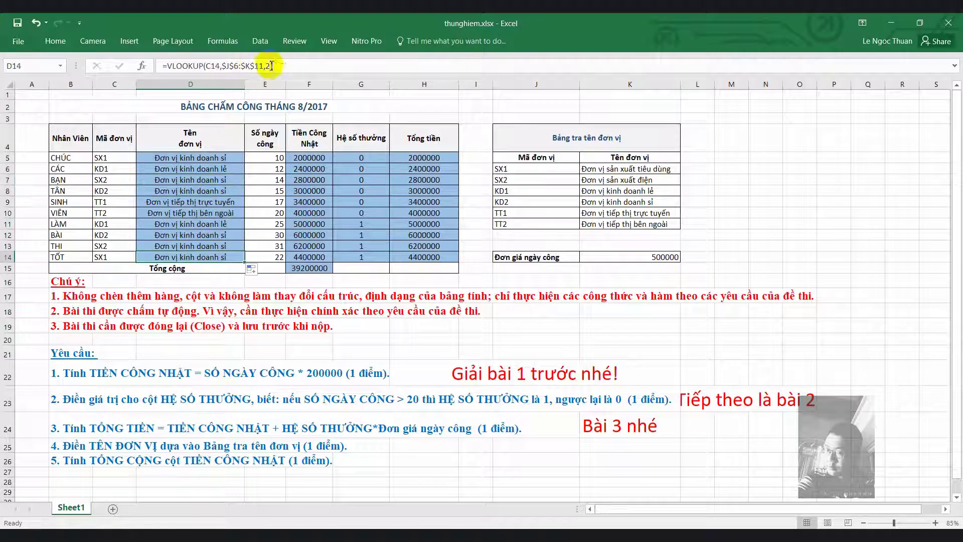
pyautogui.press('F2')
pyautogui.click(321, 524)
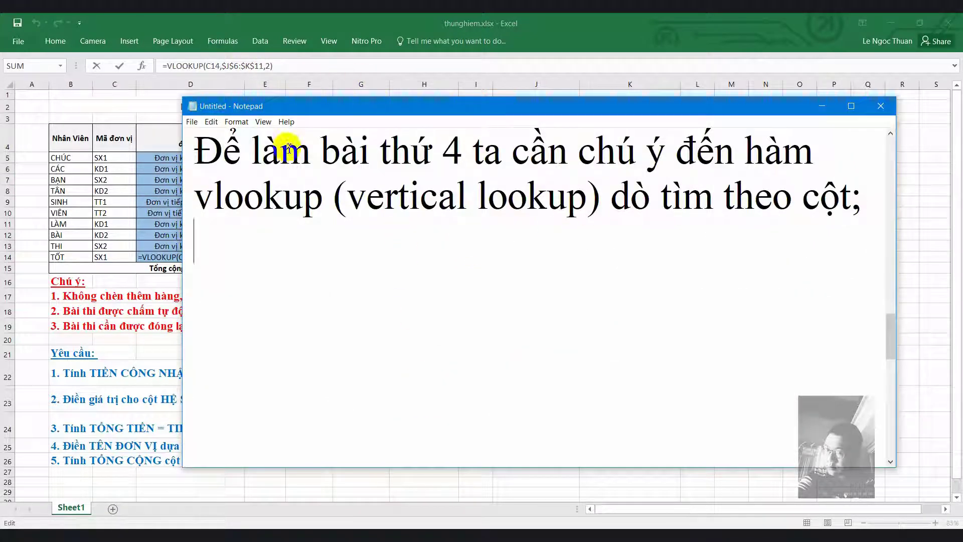
# - Paste D14's VLOOKUP formula into the notes and explain C14 is compared with the table
pyautogui.click(284, 67)
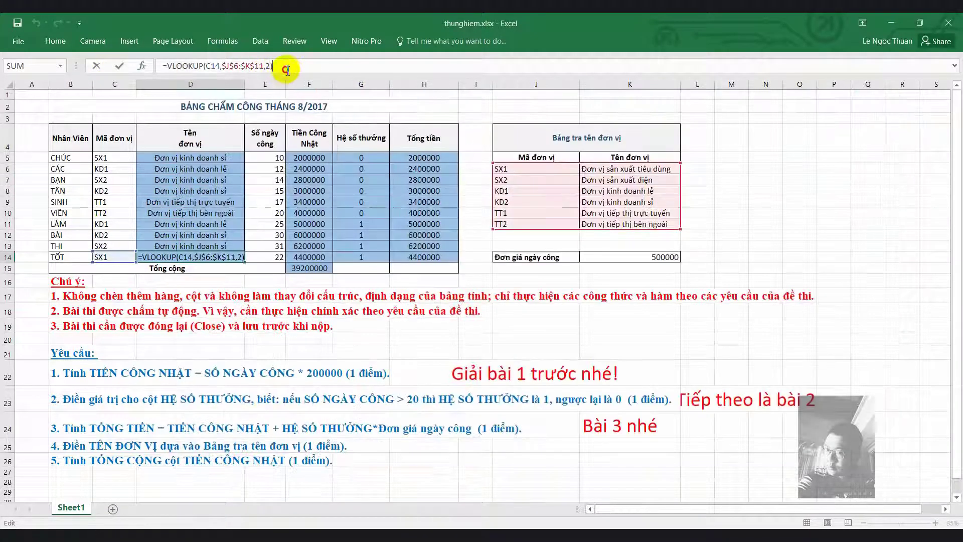
pyautogui.moveTo(286, 66); pyautogui.dragTo(150, 88)
pyautogui.hotkey('ctrl', 'c')
pyautogui.click(312, 524)
pyautogui.hotkey('ctrl', 'v')
pyautogui.press('Return')
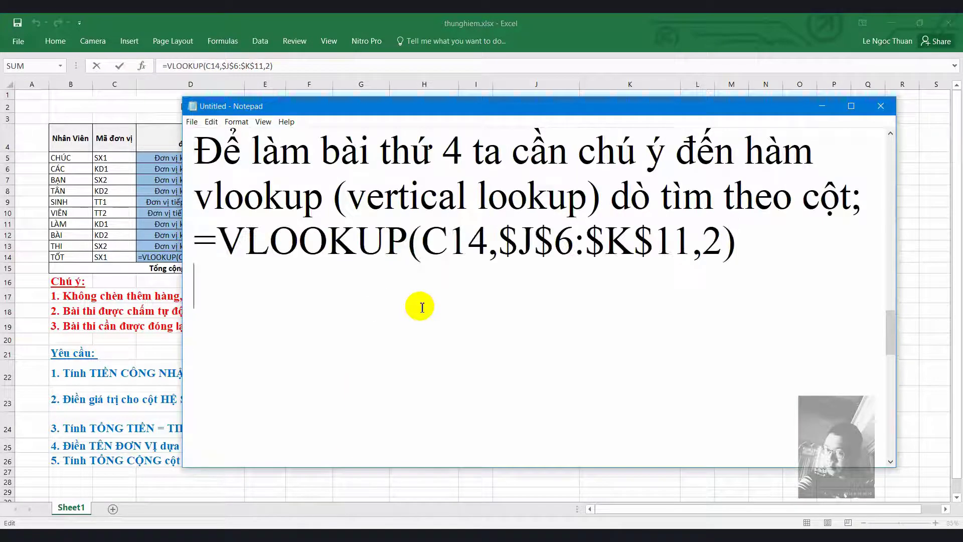
pyautogui.write('C14 tức là k')
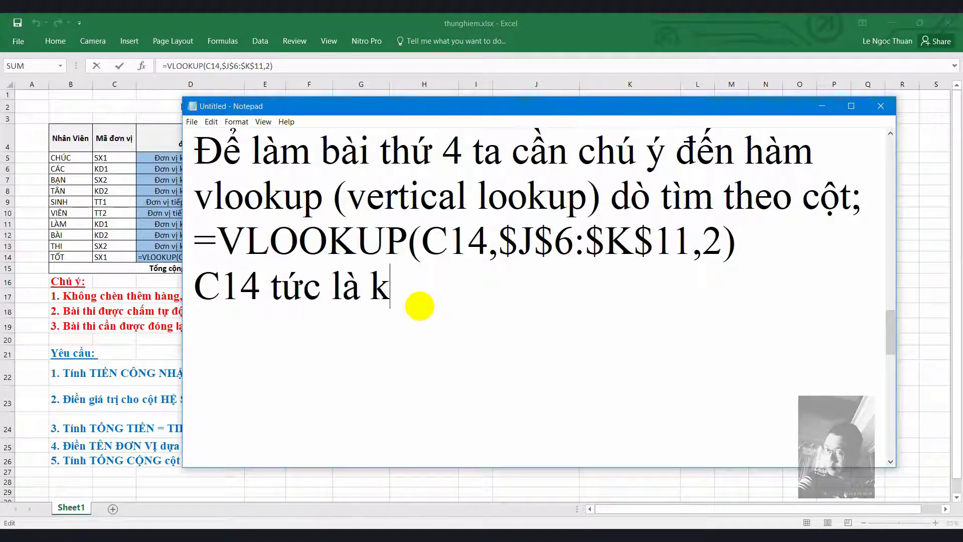
pyautogui.write('hối mà chúng t')
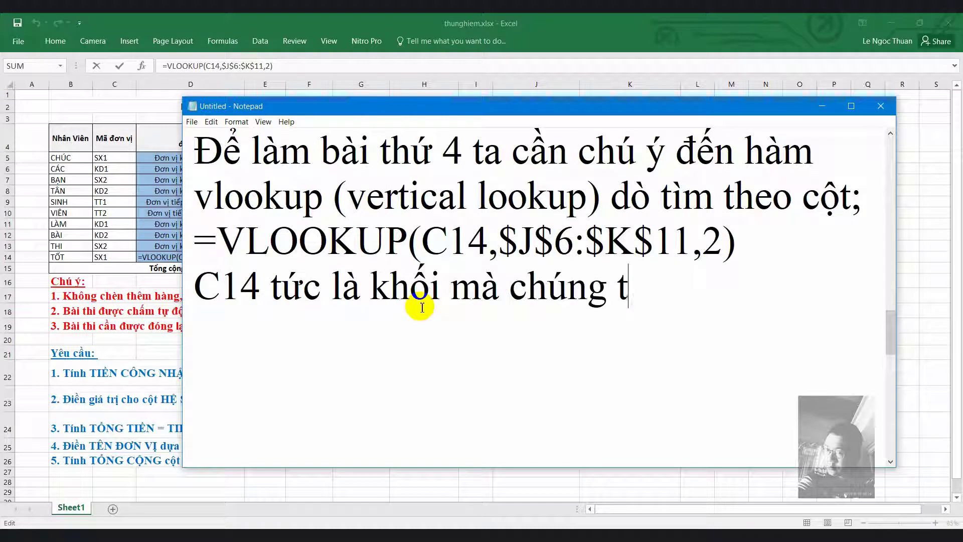
pyautogui.write('a đem đi so sánh v')
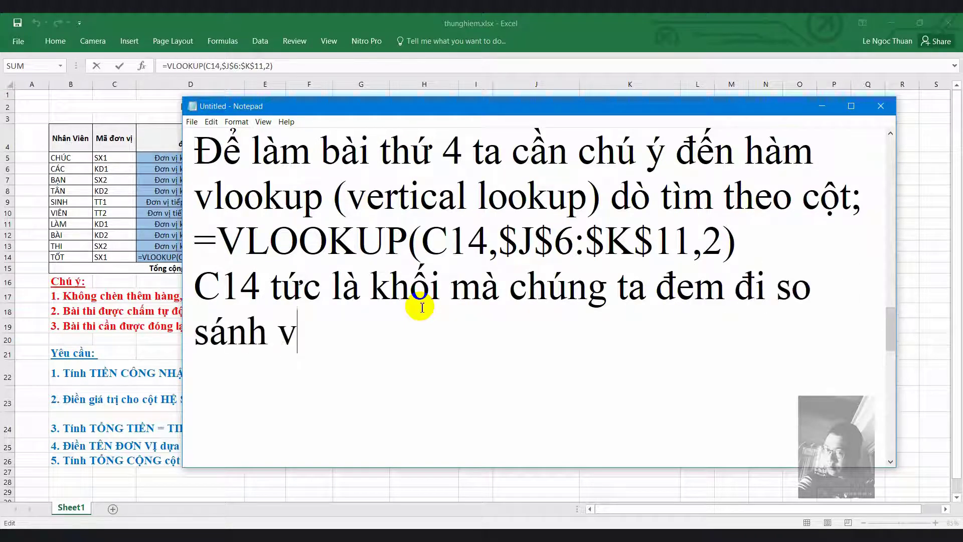
pyautogui.write('ới bảng')
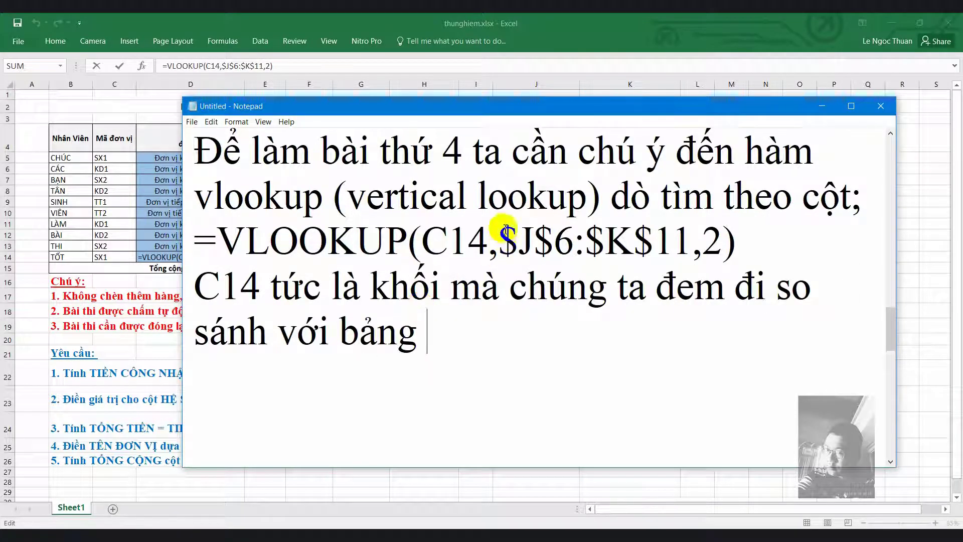
# - Explain that relative references shifted, so the absolute $J$6:$K$11 range searches the whole table
pyautogui.moveTo(497, 241); pyautogui.dragTo(696, 242)
pyautogui.click(473, 327)
pyautogui.hotkey('ctrl', 'v')
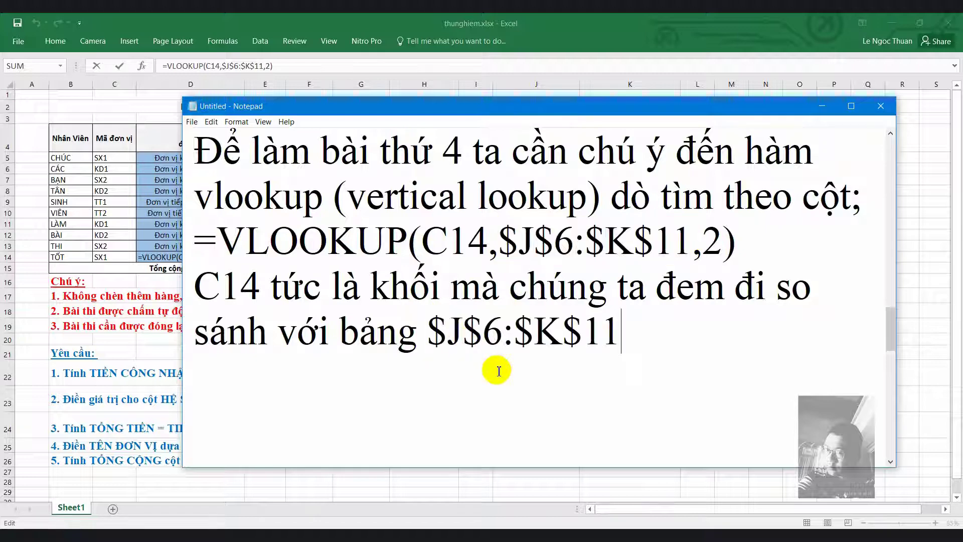
pyautogui.write(', vì sao l')
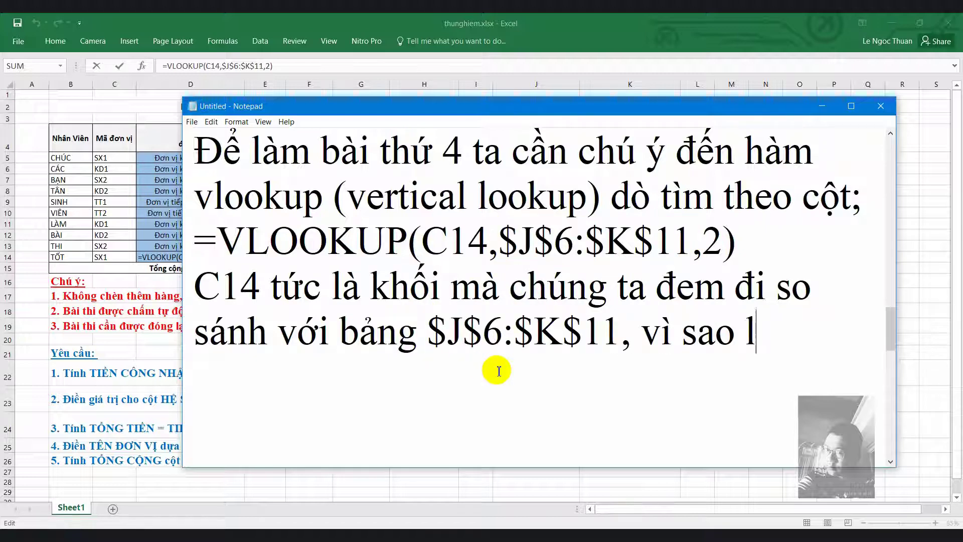
pyautogui.write('úc nãy có mô')
pyautogui.press('BackSpace')
pyautogui.press('BackSpace')
pyautogui.write('ha')
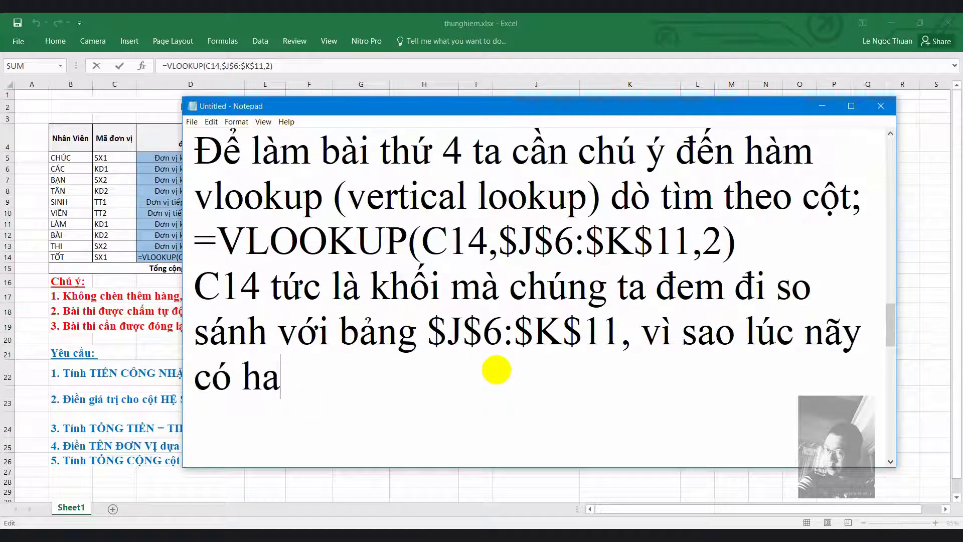
pyautogui.write('i cột bj not a')
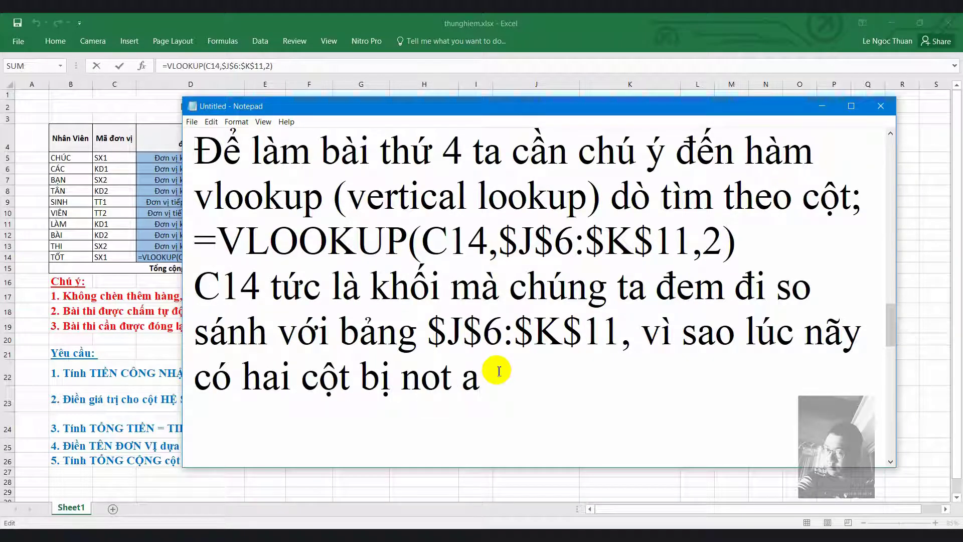
pyautogui.write('lab')
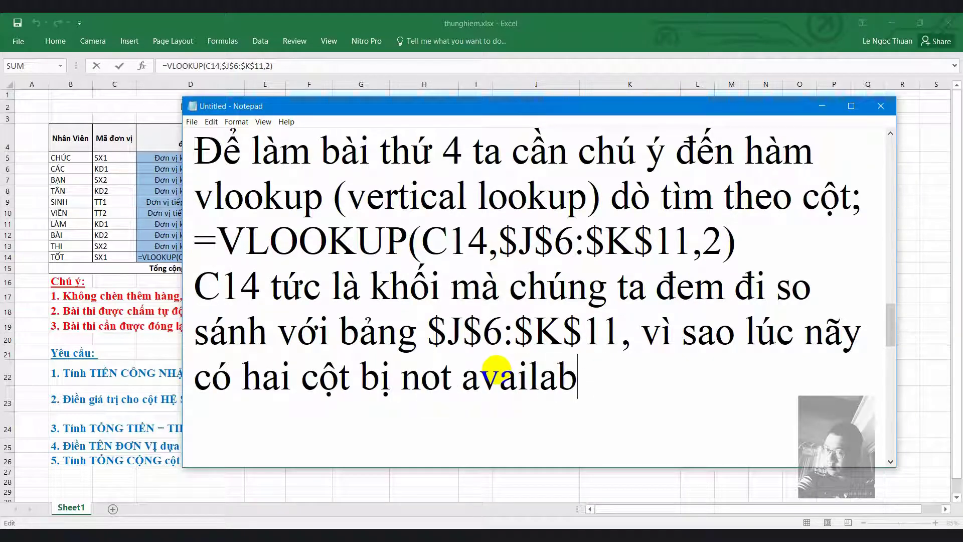
pyautogui.write('ele vi')
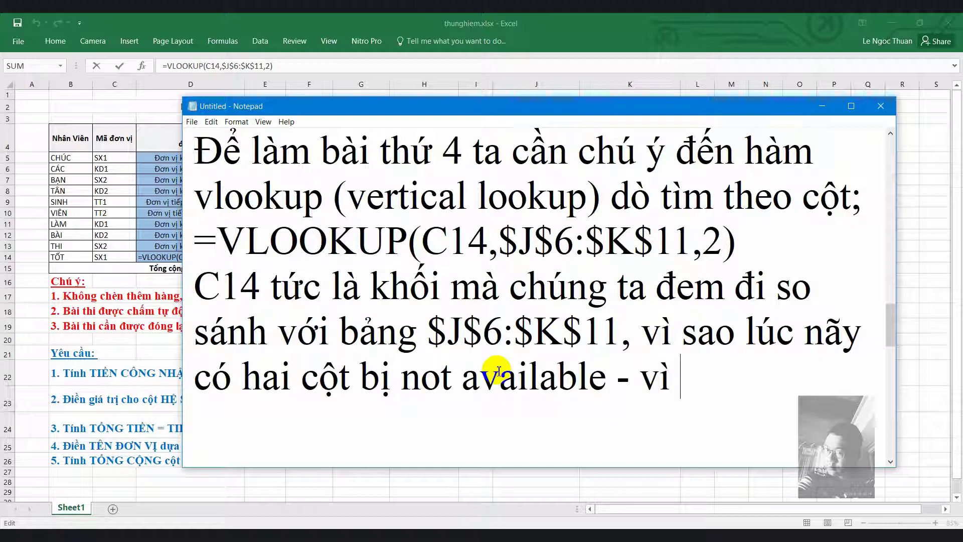
pyautogui.write('nhận')
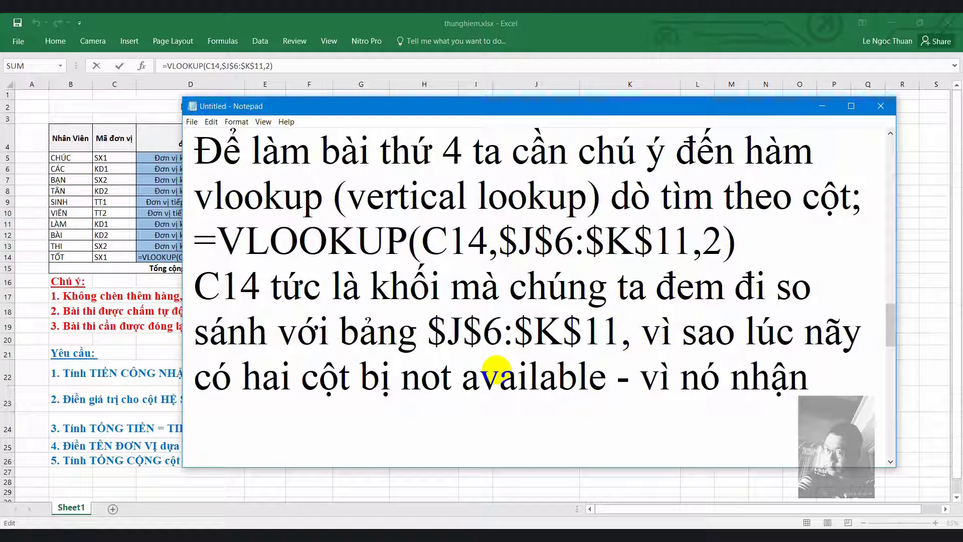
pyautogui.write(' giá trị tương dối')
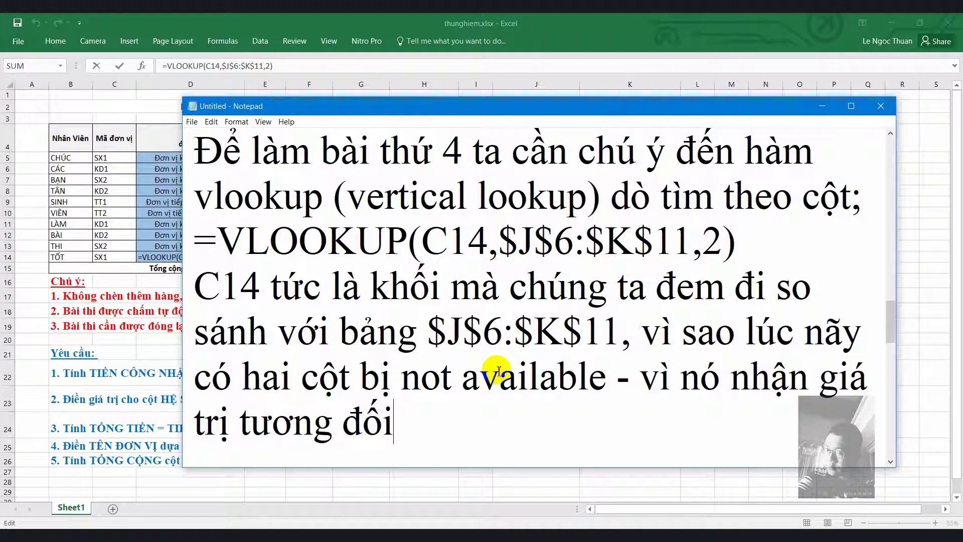
pyautogui.write(', thi')
pyautogui.write('ị di chu')
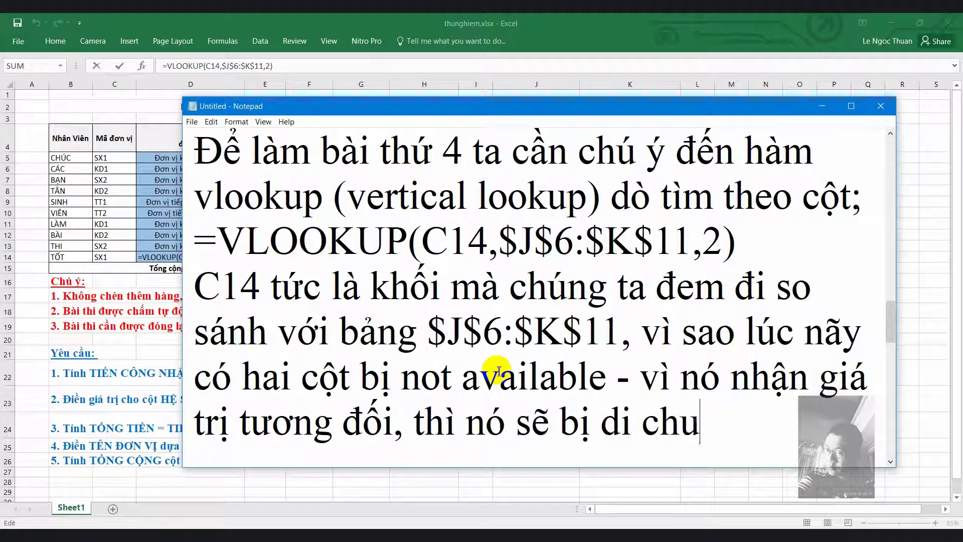
pyautogui.write('yển lầnvề ph')
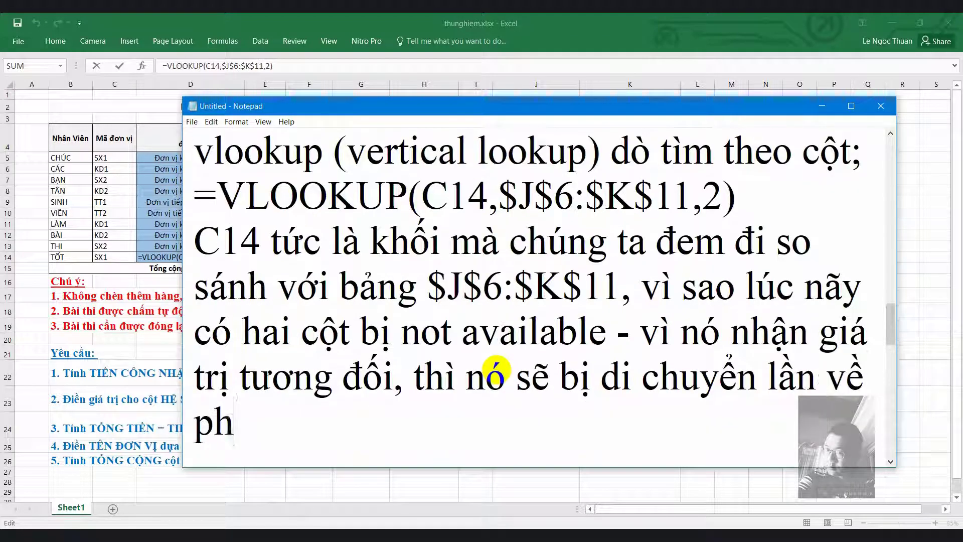
pyautogui.write('ía sau, ne')
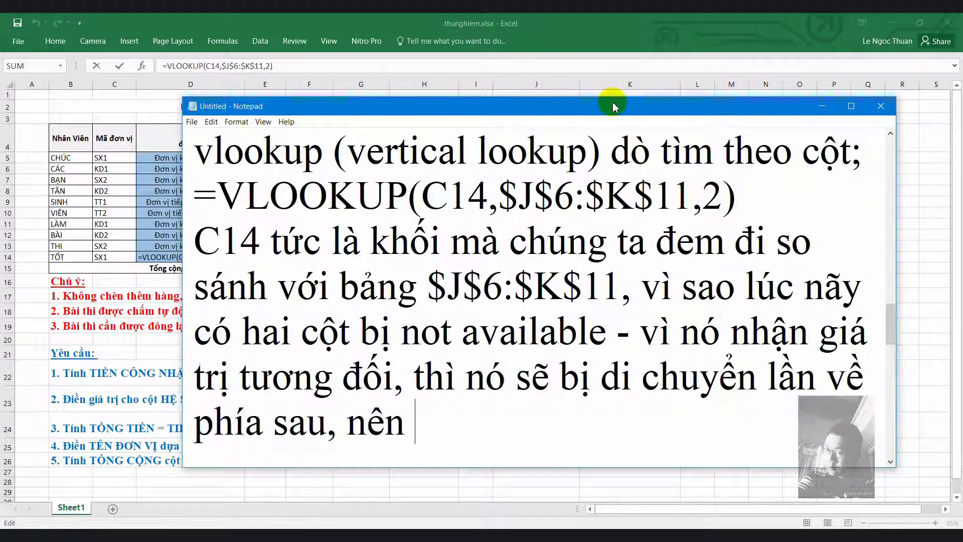
pyautogui.moveTo(617, 100); pyautogui.dragTo(597, 237)
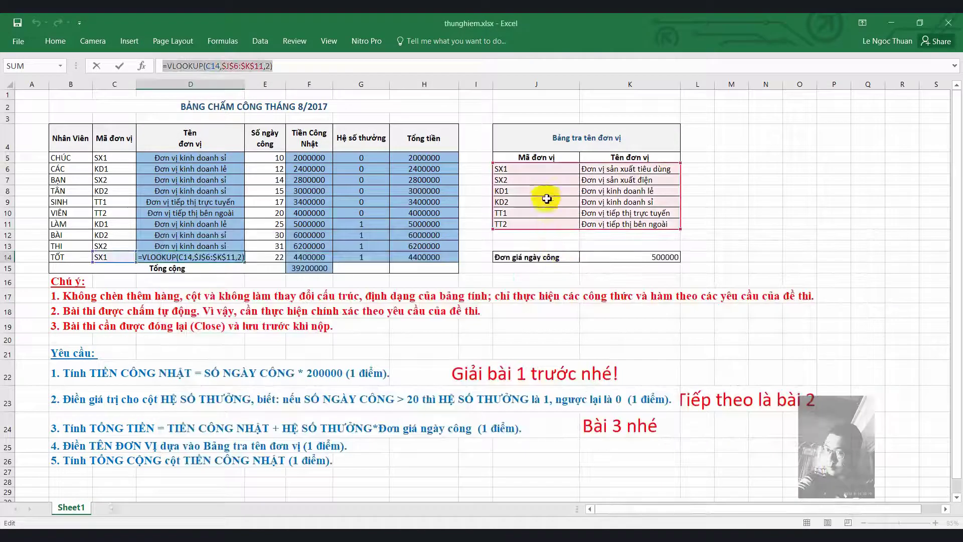
pyautogui.moveTo(544, 236); pyautogui.dragTo(503, 119)
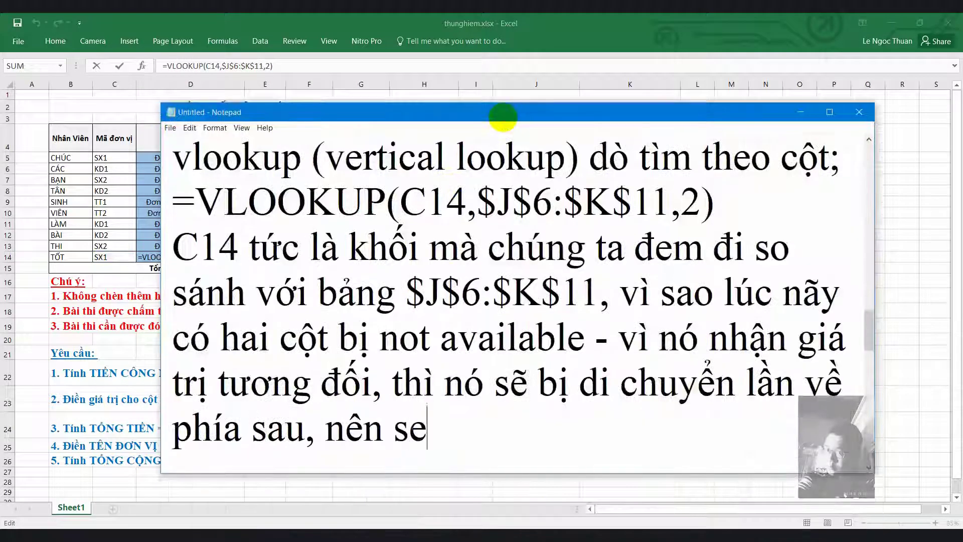
pyautogui.write('ẽ ko dò trungúng được cột')
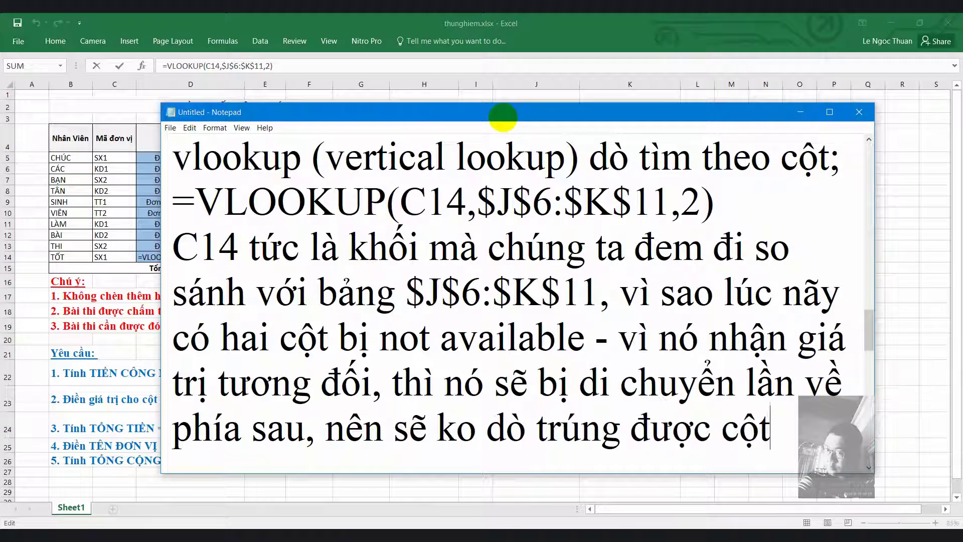
pyautogui.write(' mà nó ca')
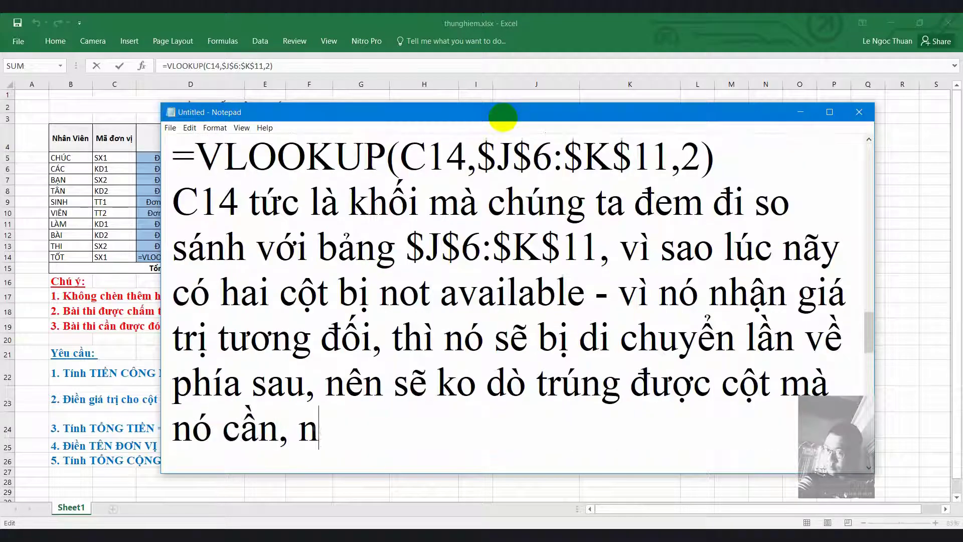
pyautogui.write('ó')
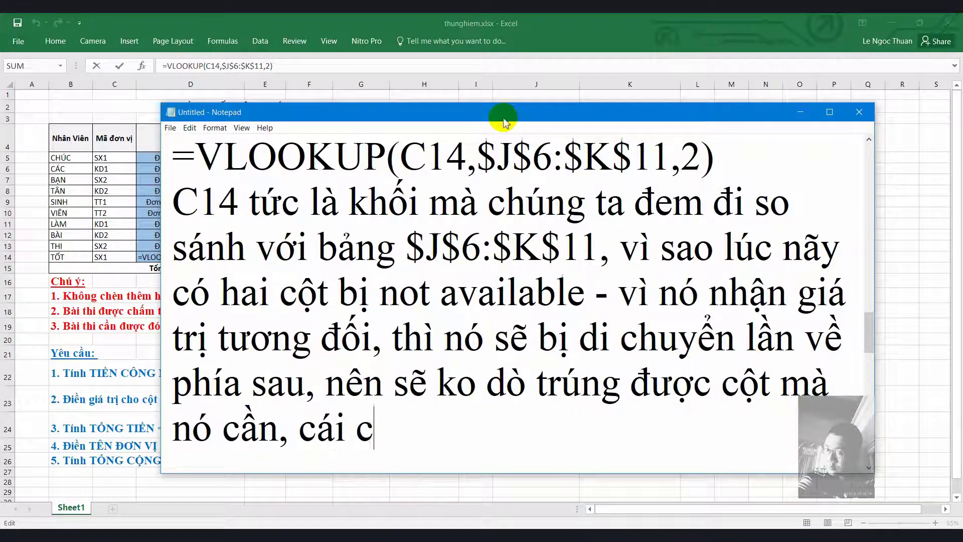
pyautogui.write('ần ')
pyautogui.write('mo')
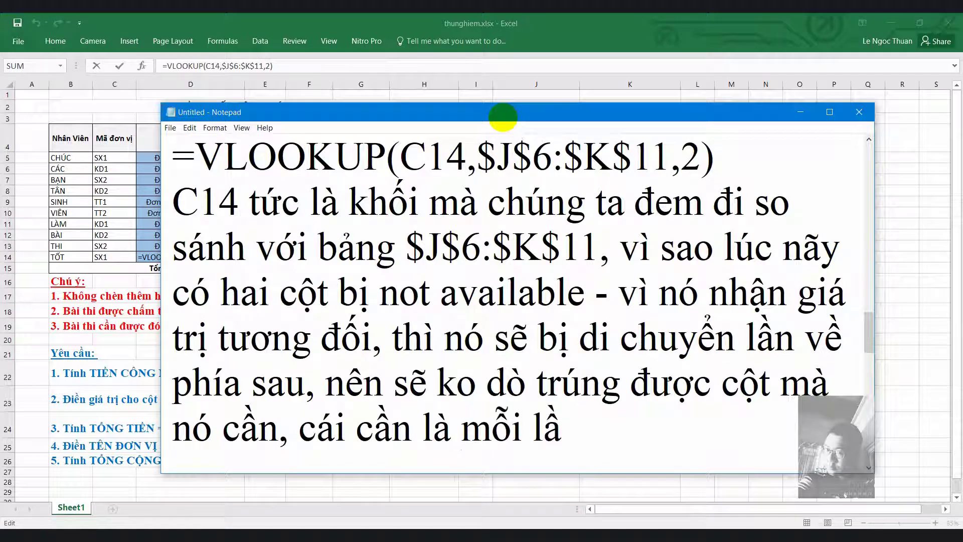
pyautogui.write('n dò nó cứ phải dò ')
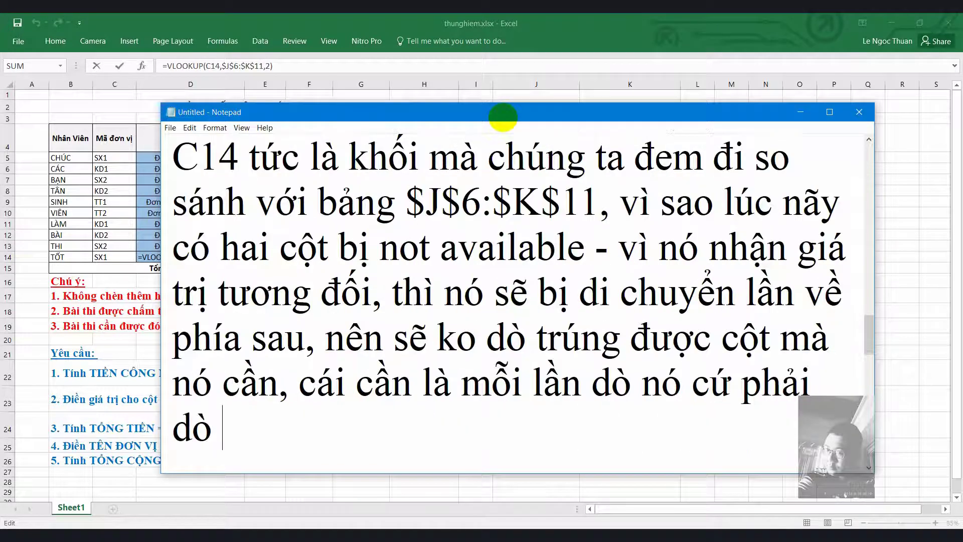
pyautogui.write('cả bang chứ ko phải nh')
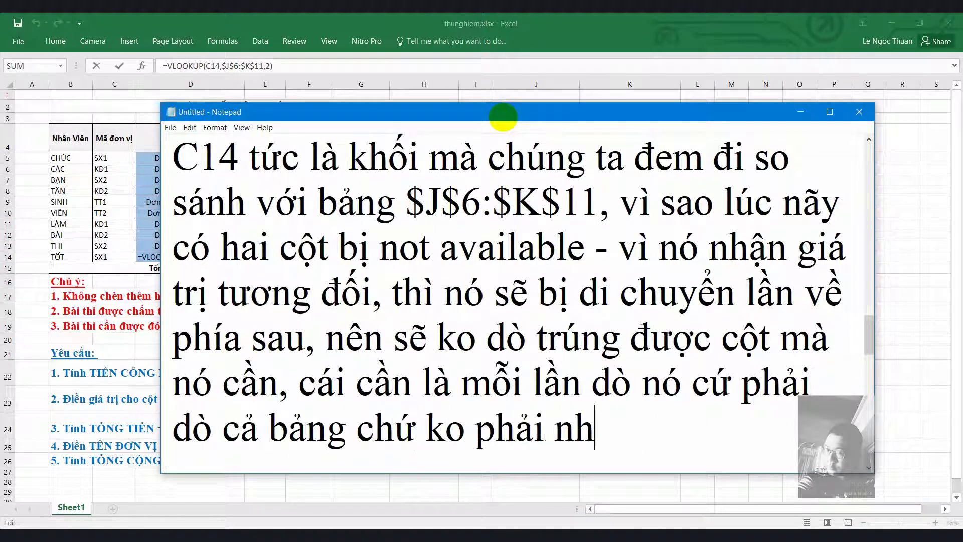
pyautogui.write('sau')
# - Point D14's formula reference at the lookup table J6:K11
pyautogui.click(801, 112)
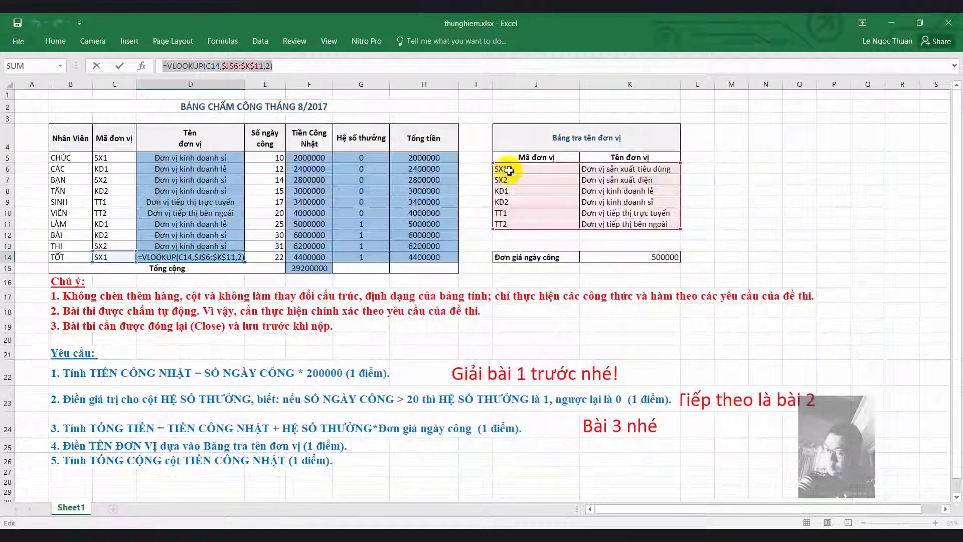
pyautogui.click(533, 169)
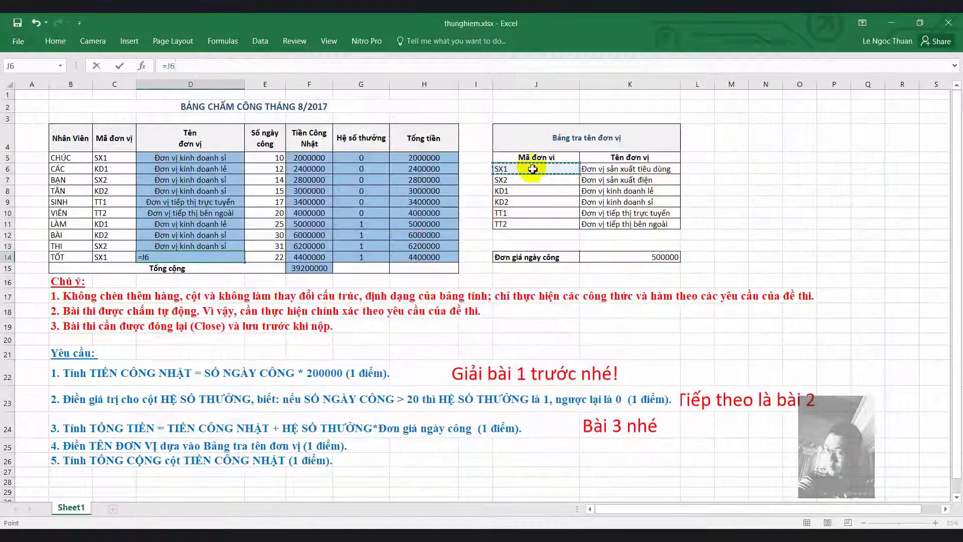
pyautogui.click(747, 169)
pyautogui.click(764, 169)
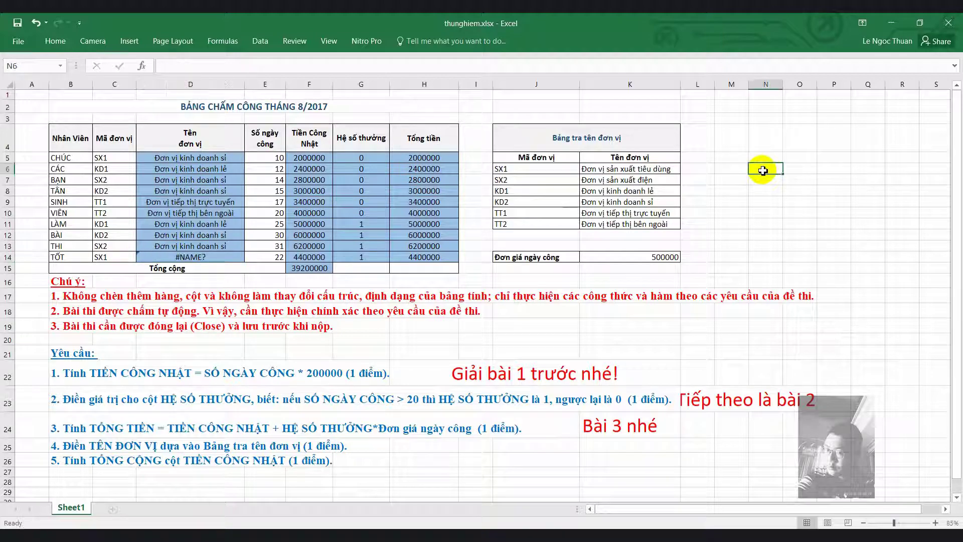
# - Add the first and second 'minh vua boi den lan thu' notes in N6 and N7 beside the table
pyautogui.write('minh vua boi den lan thu 1;')
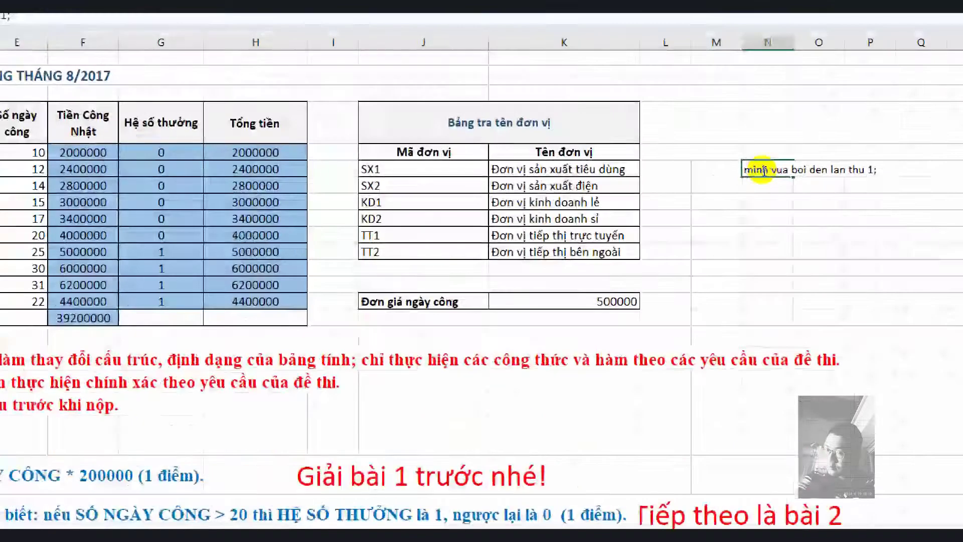
pyautogui.click(697, 190)
pyautogui.moveTo(510, 186); pyautogui.dragTo(635, 268)
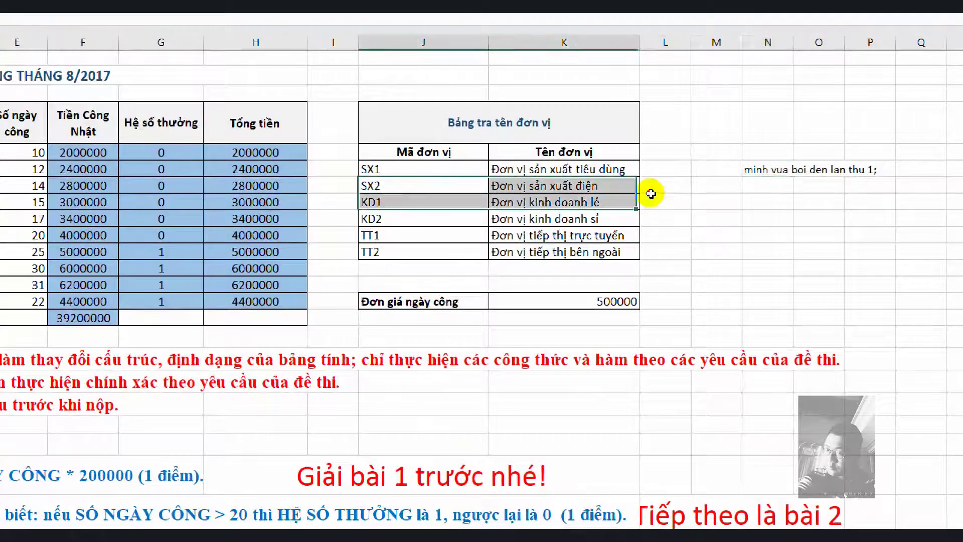
pyautogui.click(755, 185)
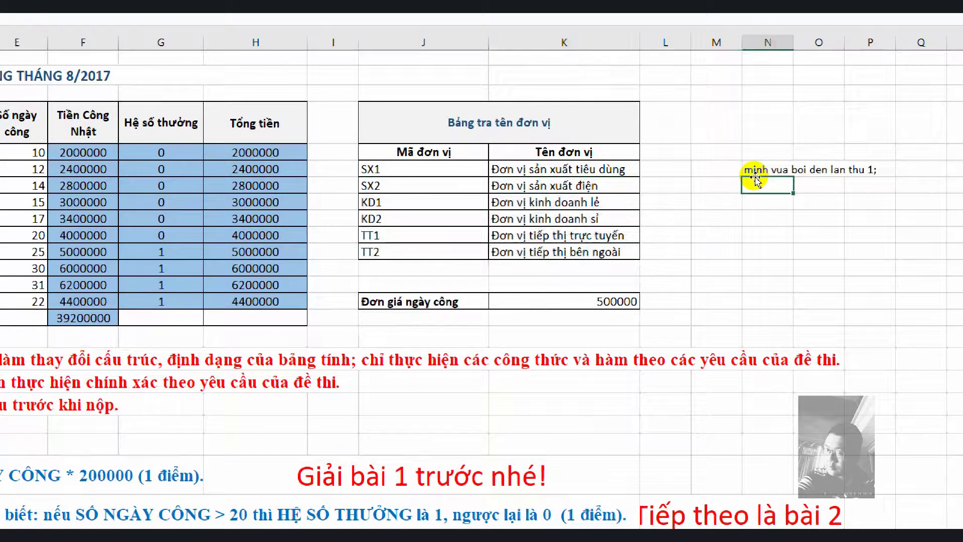
pyautogui.write('minh vua')
pyautogui.press('Return')
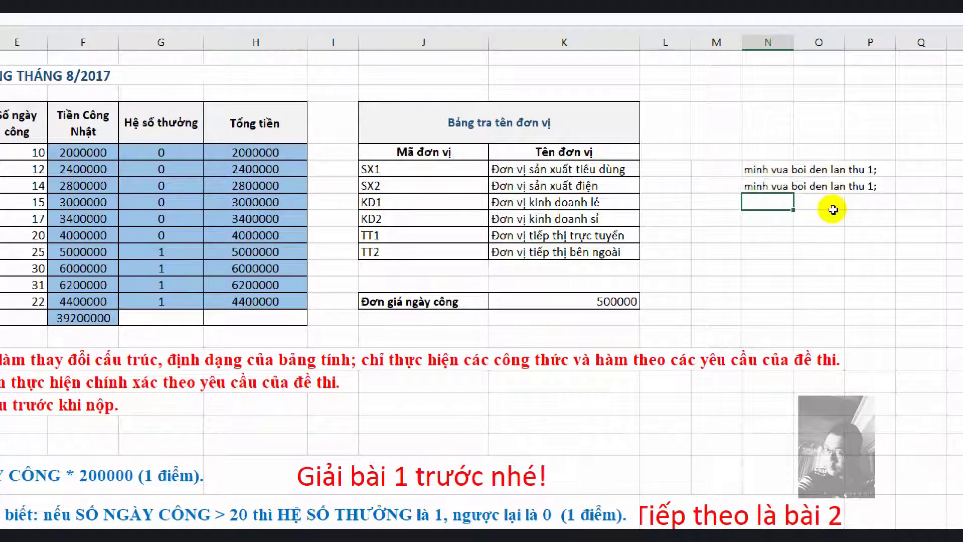
pyautogui.click(737, 183)
pyautogui.doubleClick(757, 183)
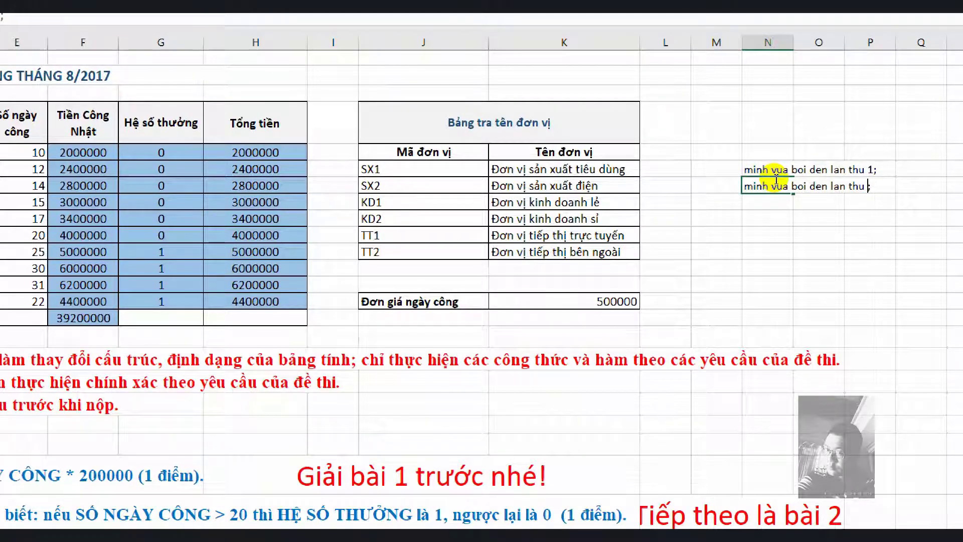
pyautogui.write('2')
pyautogui.click(665, 218)
# - Highlight the lower lookup-table rows and add the third numbered note in N8
pyautogui.moveTo(501, 201); pyautogui.dragTo(650, 235)
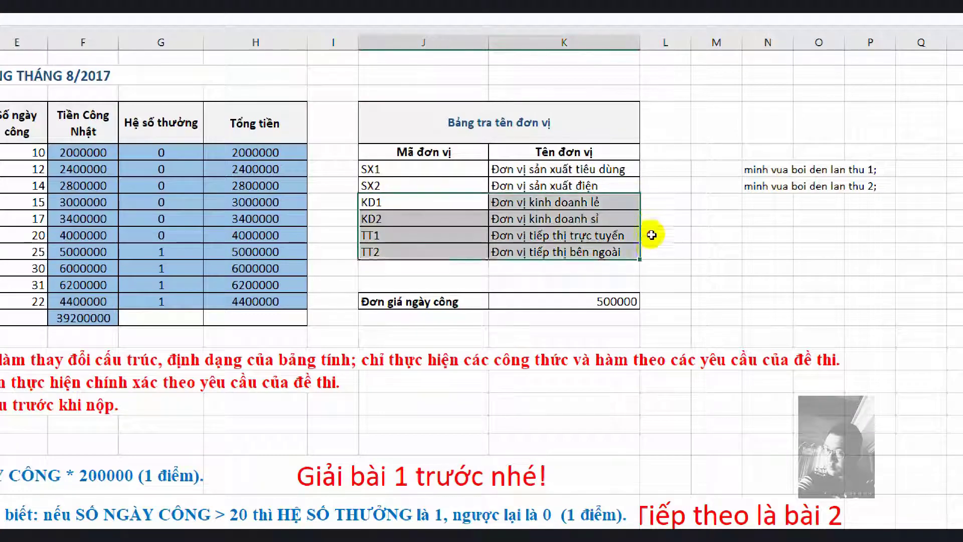
pyautogui.click(761, 199)
pyautogui.write('va lan thứ 3;')
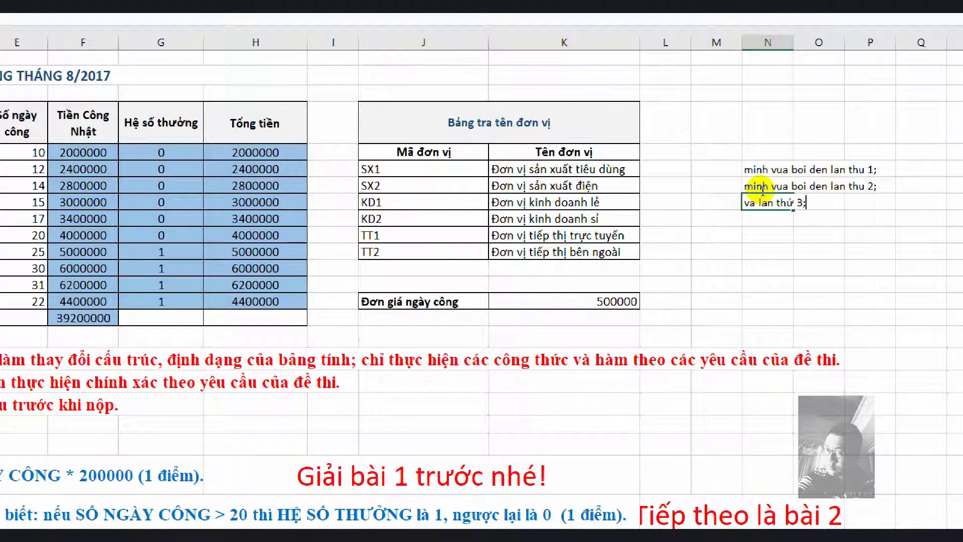
pyautogui.click(665, 251)
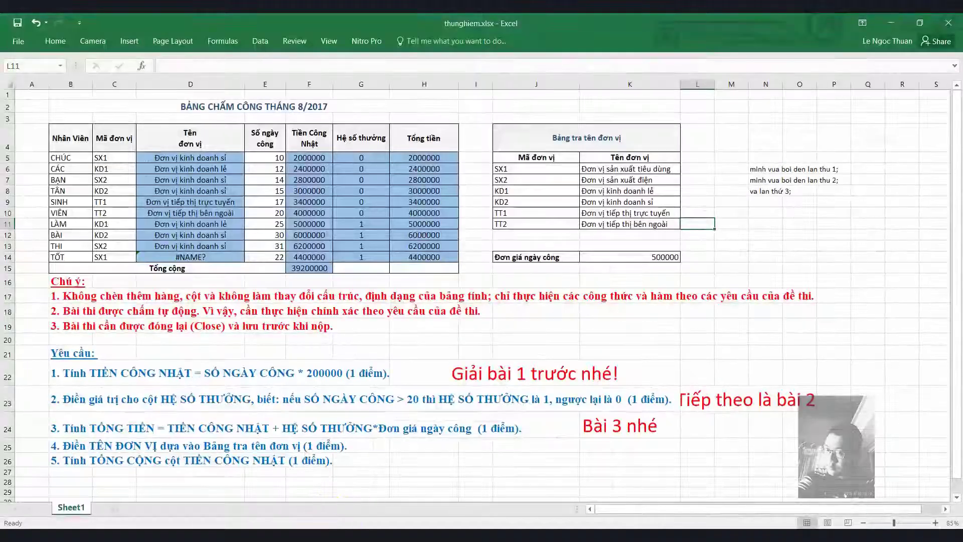
pyautogui.click(356, 521)
# - Add the closing line 'Đến đây thì chắc mn cũng đã rõ cách thức!' to the notes
pyautogui.scroll(-1, 354, 460)
pyautogui.write('ến đây')
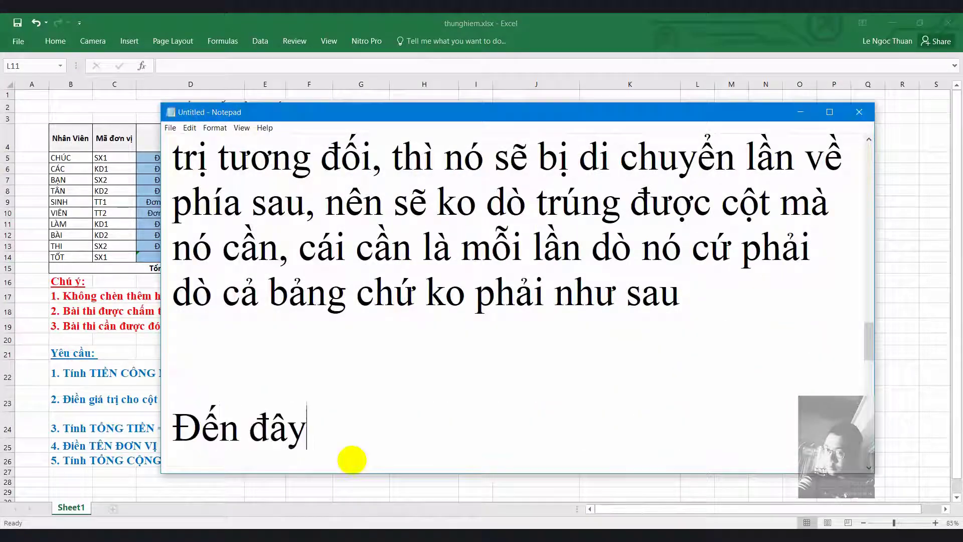
pyautogui.write(' thì chắc mn cũng s')
pyautogui.press('BackSpace')
pyautogui.write('đ')
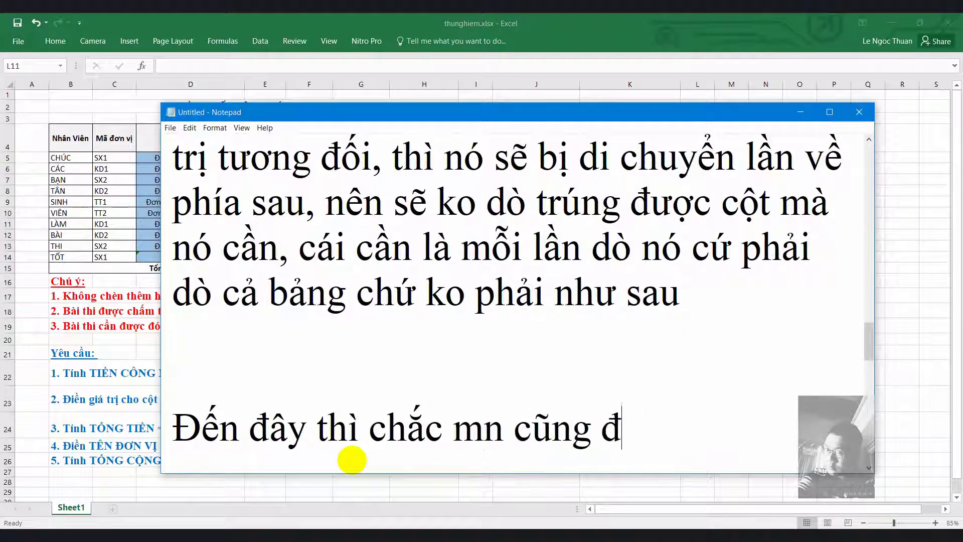
pyautogui.write('ã rõ cách thuức!')
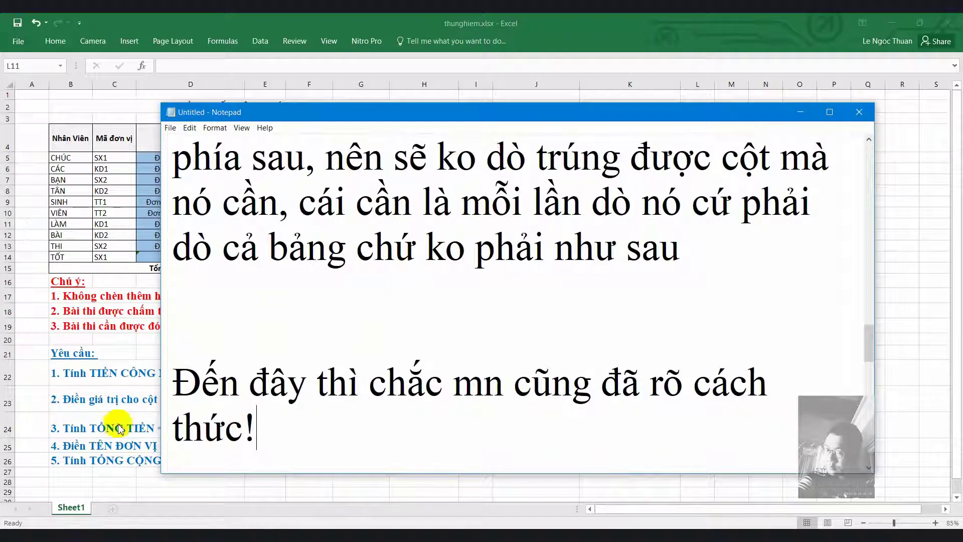
pyautogui.hotkey('alt', 'Tab')
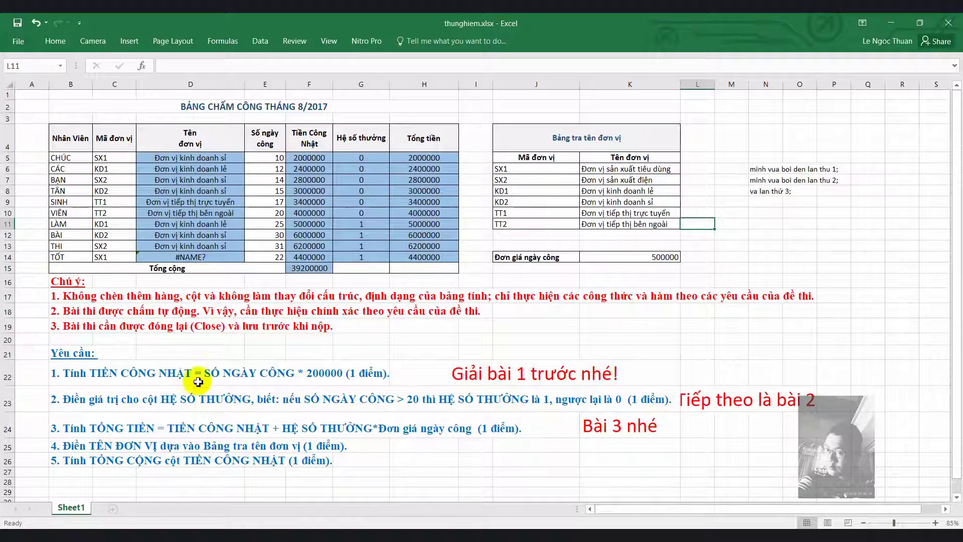
pyautogui.hotkey('alt', 'Tab')
# - Clear the notes and write 'Bài hướng dẫn đến đây là kết thúc!' followed by wishes and goodbye
pyautogui.hotkey('ctrl', 'a')
pyautogui.press('Delete')
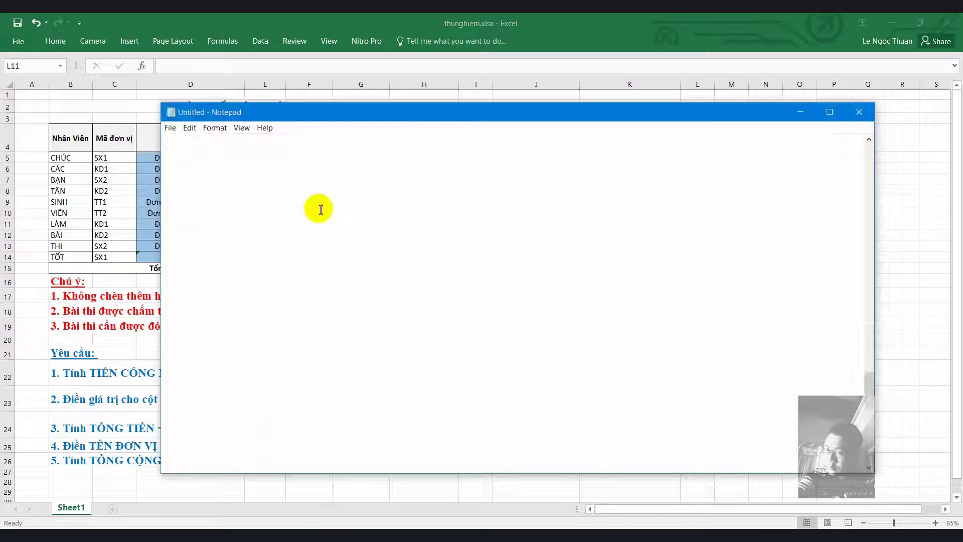
pyautogui.write('Bài huoớng da')
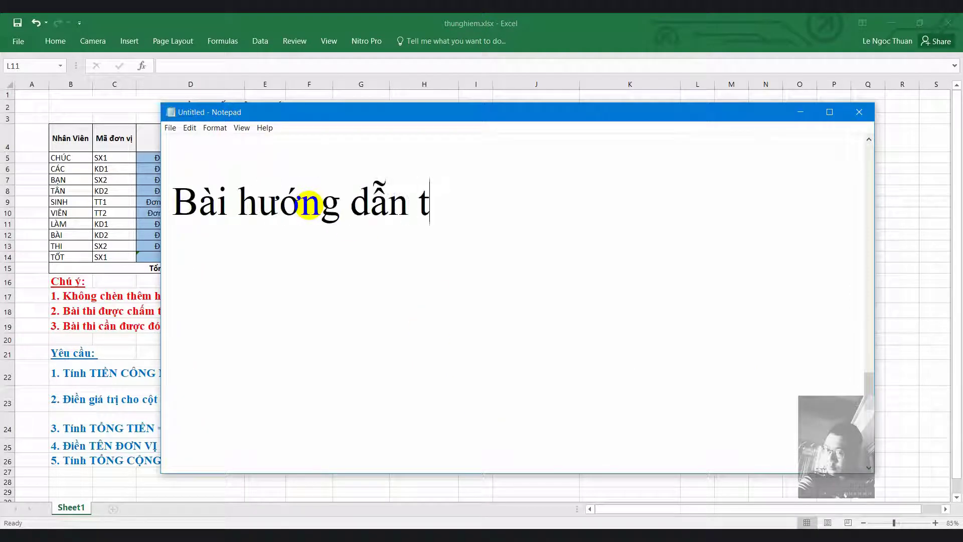
pyautogui.press('BackSpace')
pyautogui.press('BackSpace')
pyautogui.press('BackSpace')
pyautogui.write('đên đây là kêt')
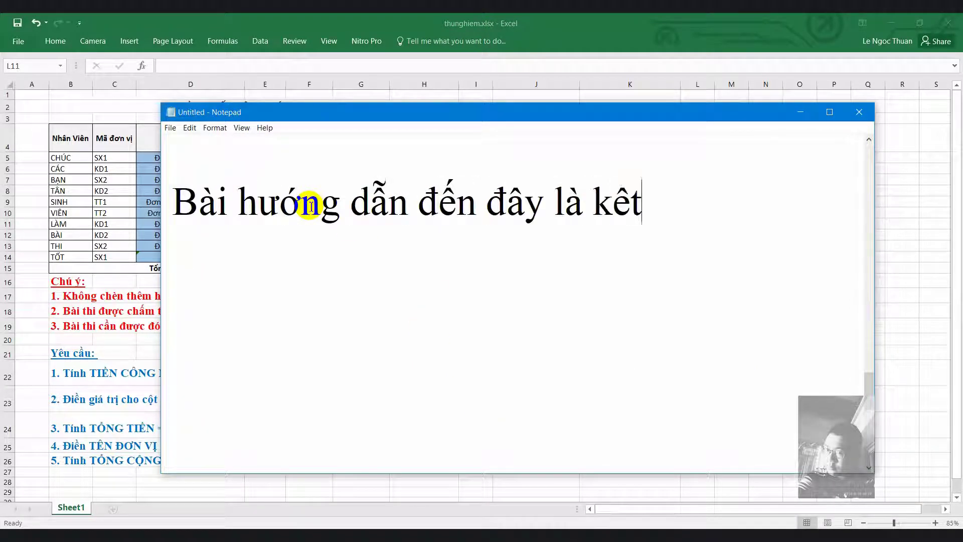
pyautogui.write(' thức')
pyautogui.press('BackSpace')
pyautogui.press('BackSpace')
pyautogui.write('úChúc ')
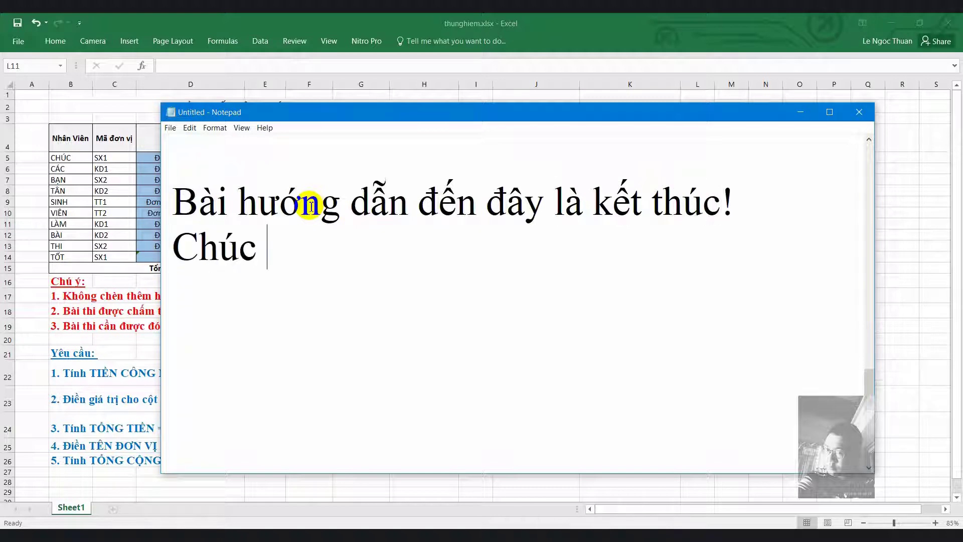
pyautogui.write('các em 2k')
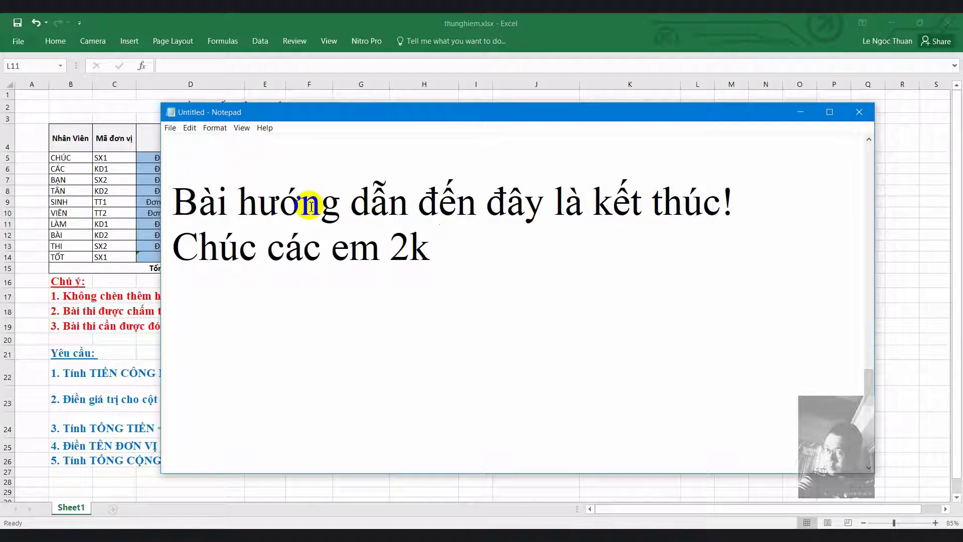
pyautogui.write('f cacs ban')
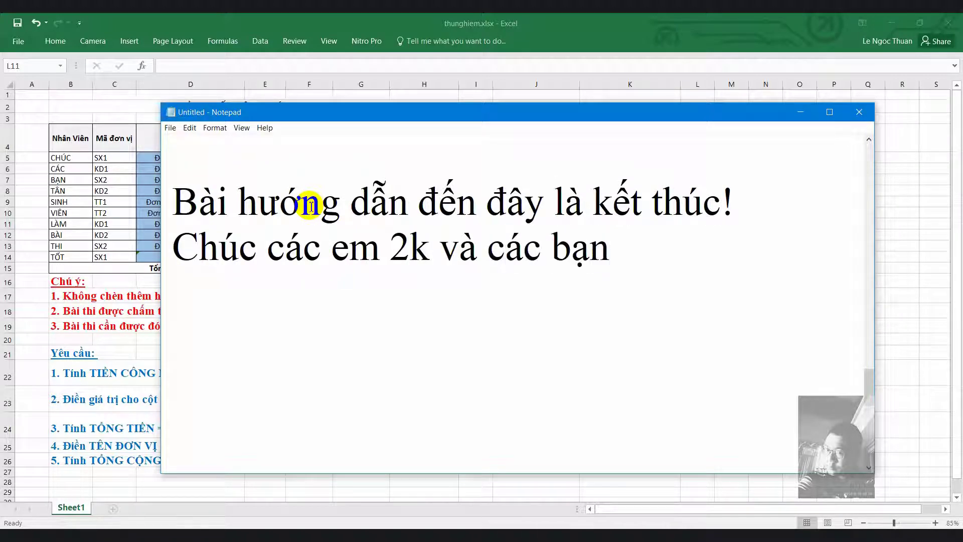
pyautogui.write('99')
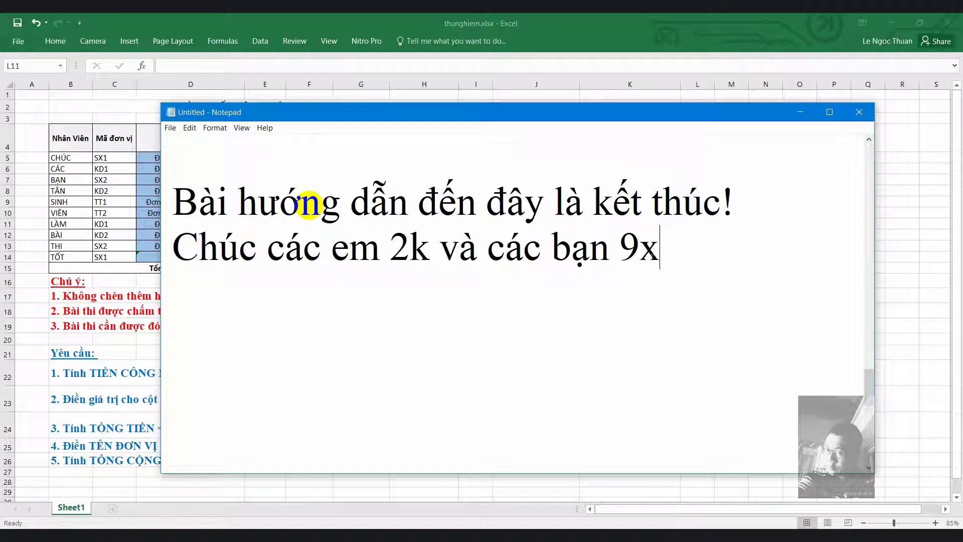
pyautogui.write(' chuwa qua mau qua tố')
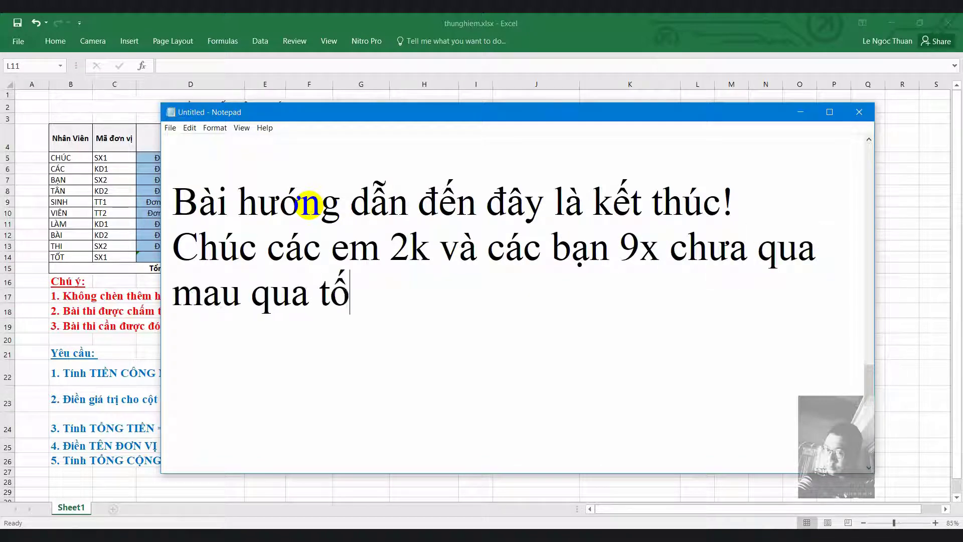
pyautogui.write('t nhé!')
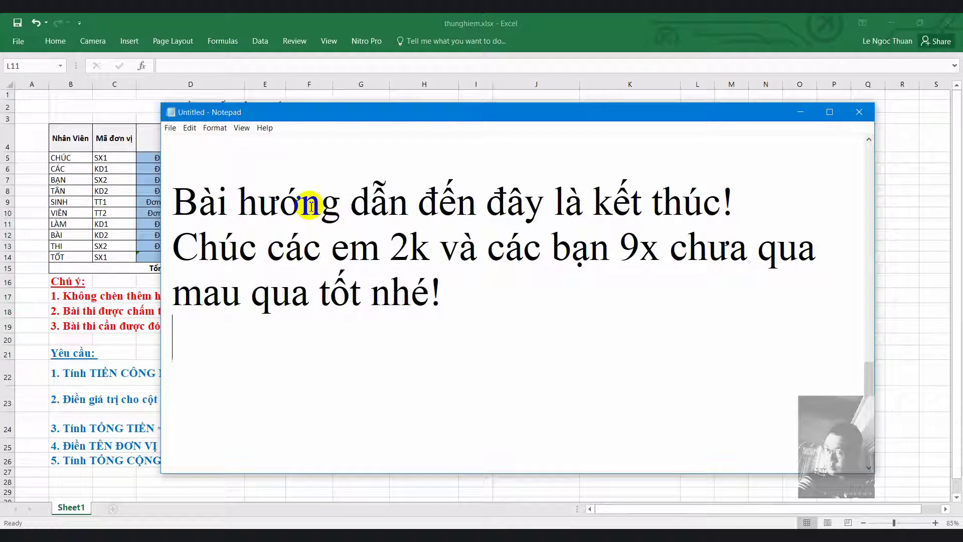
pyautogui.write('Tạm biệt va hẹn')
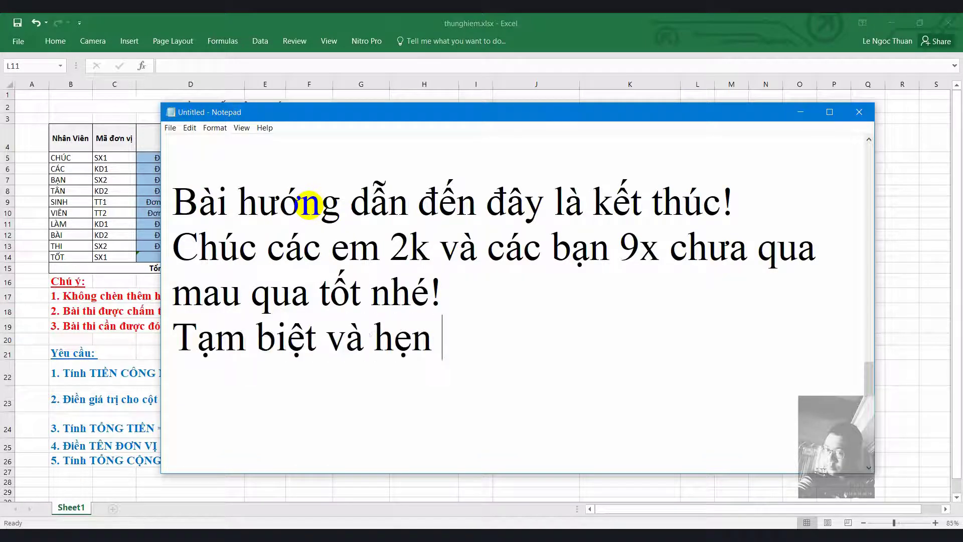